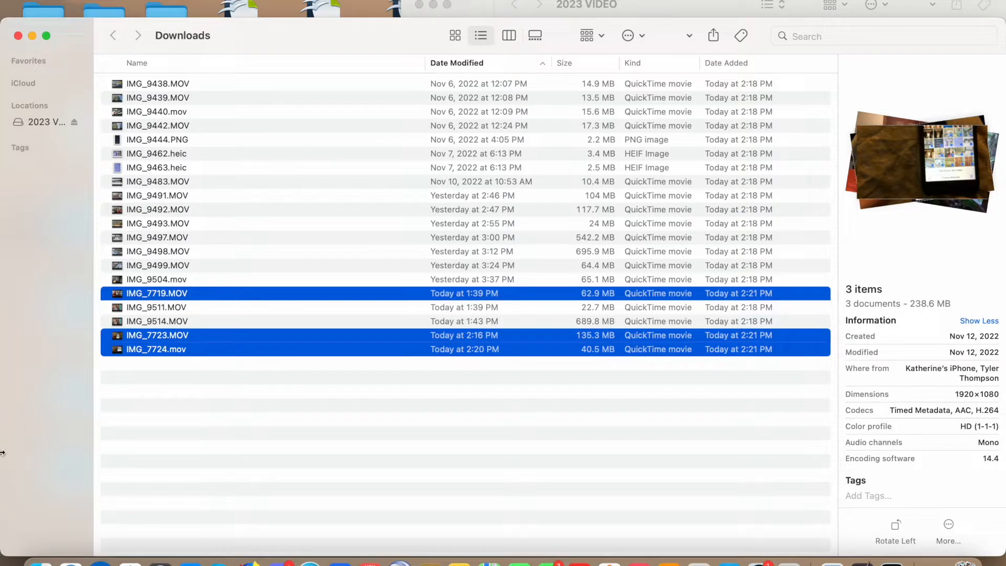
Step: Select all files in Downloads and create a folder named "11-12-2022 Video Editing Video" on the 2023 VIDEO drive
click(113, 0)
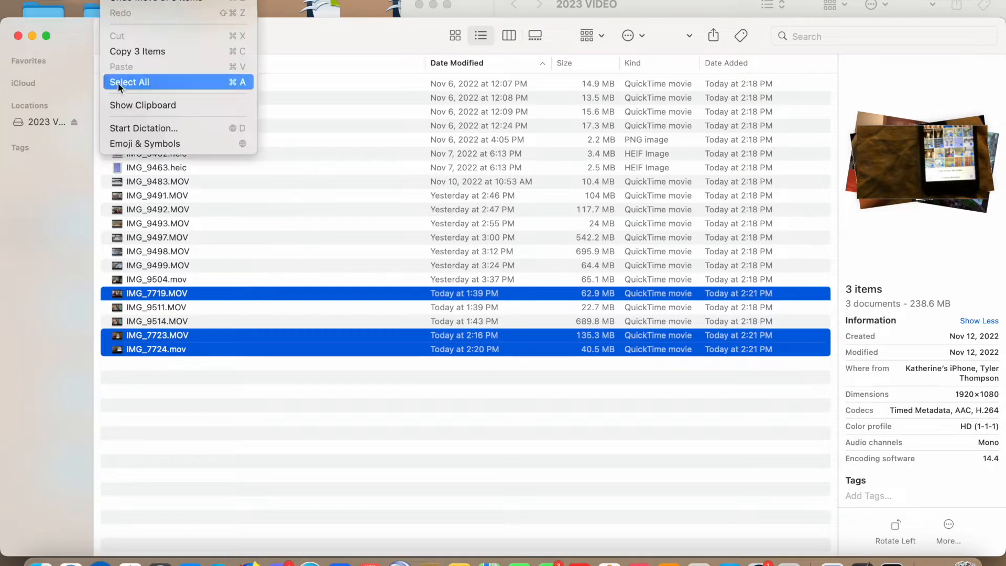
click(132, 81)
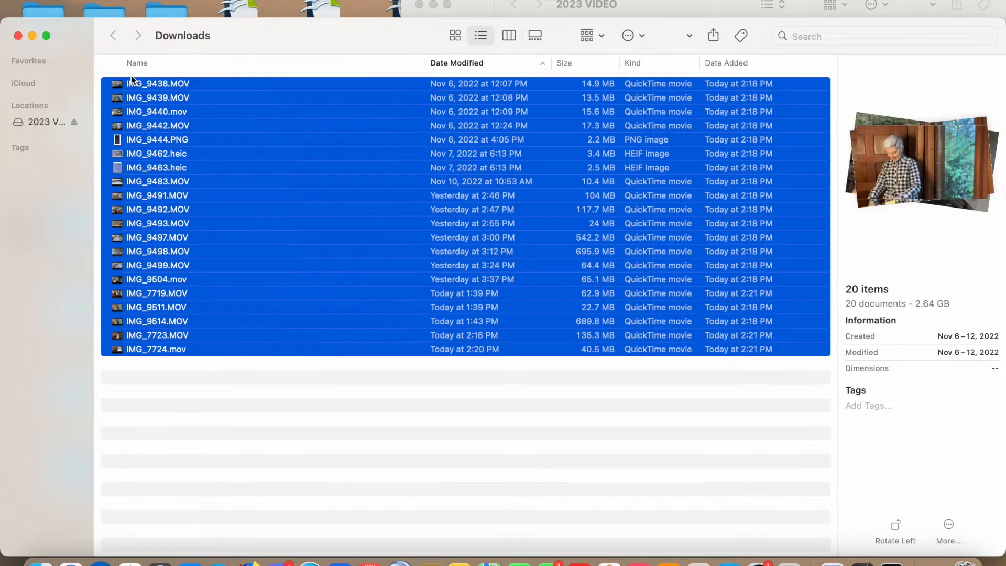
click(737, 10)
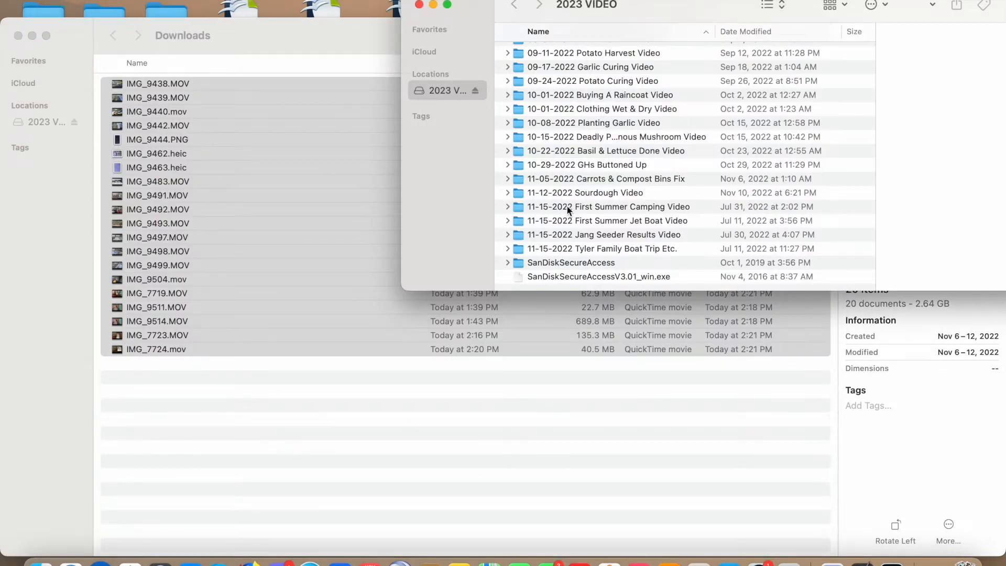
click(86, 1)
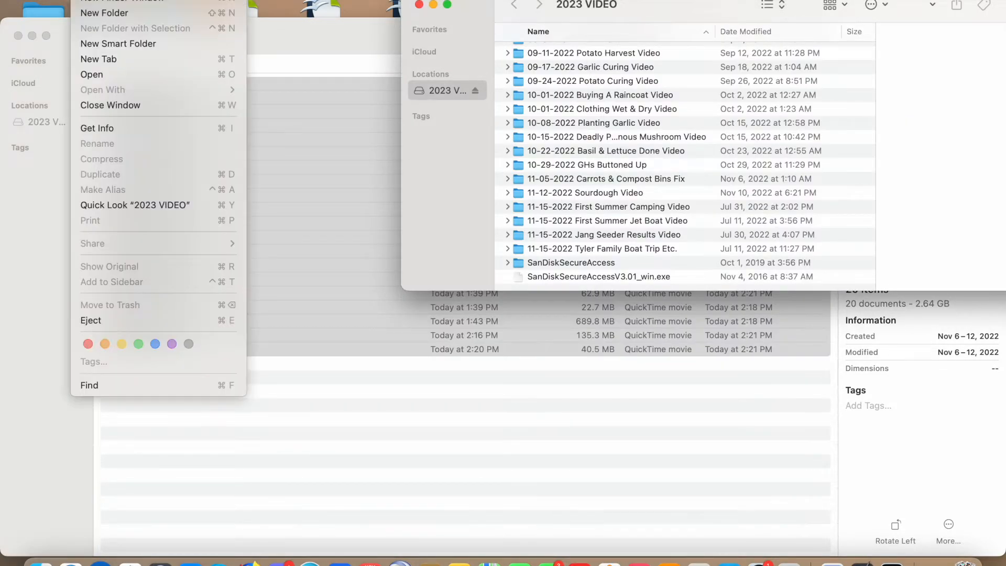
click(97, 10)
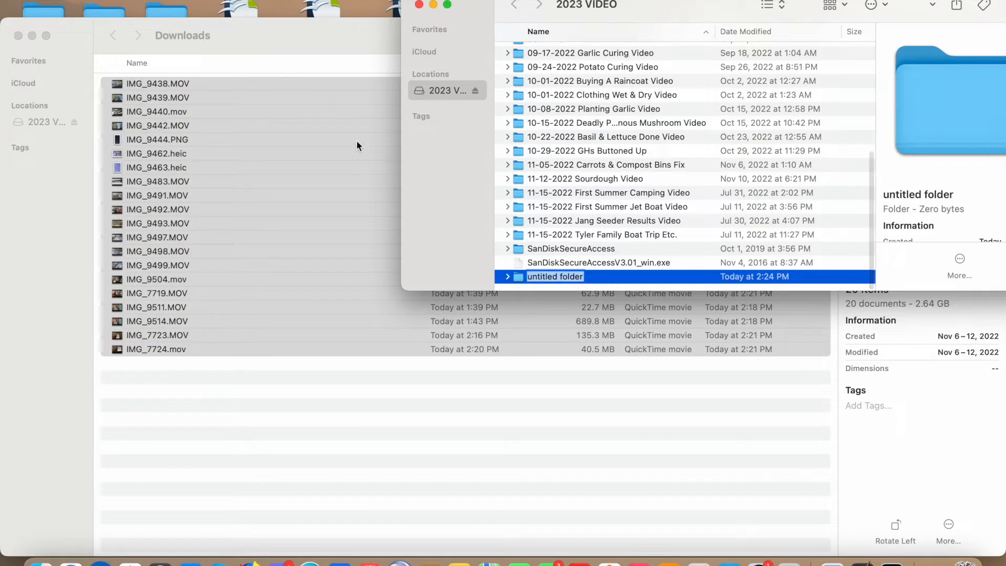
text(11)
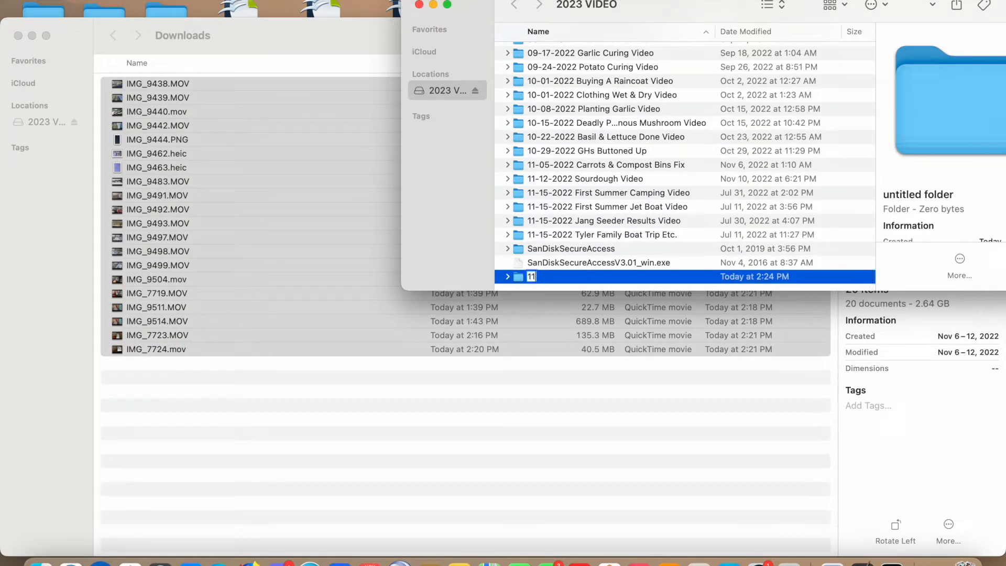
text(-12-2022 Video Ed)
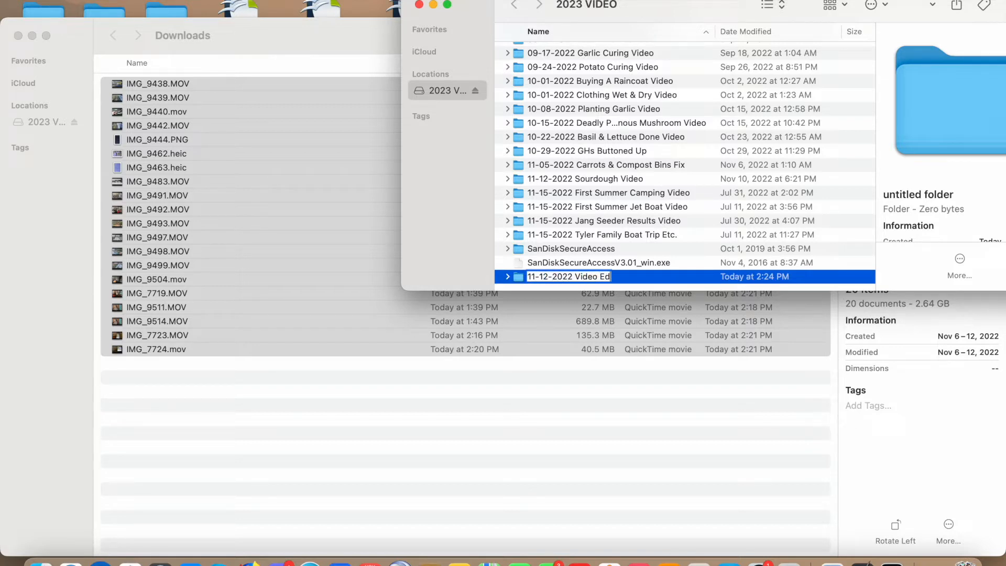
text(eo)
click(521, 278)
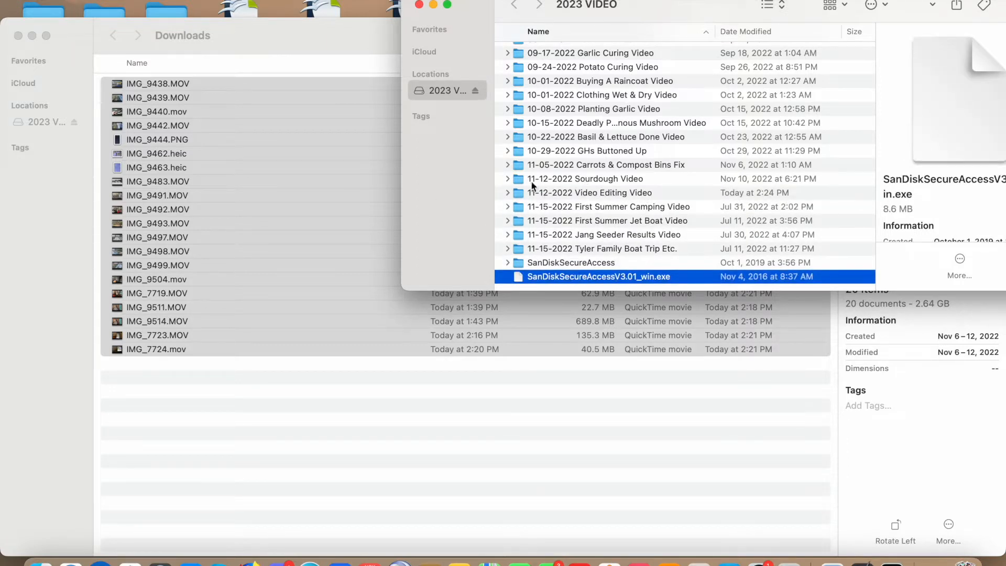
Step: Open the "11-12-2022 Video Editing Video" folder and copy all the selected Downloads files into it
double_click(521, 192)
drag(16, 314, 262, 141)
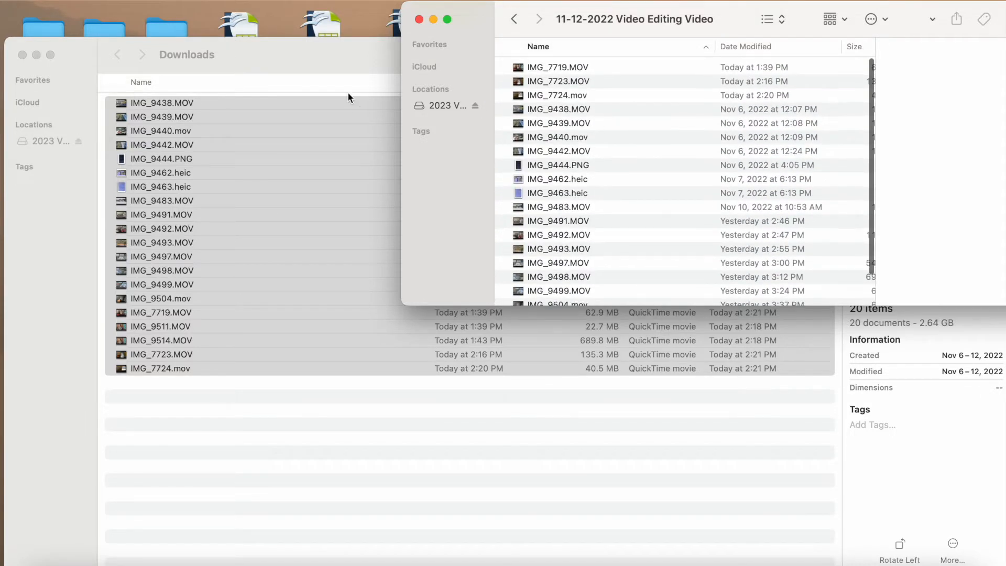
Step: Move all the selected files in the Downloads folder to the Trash
click(338, 51)
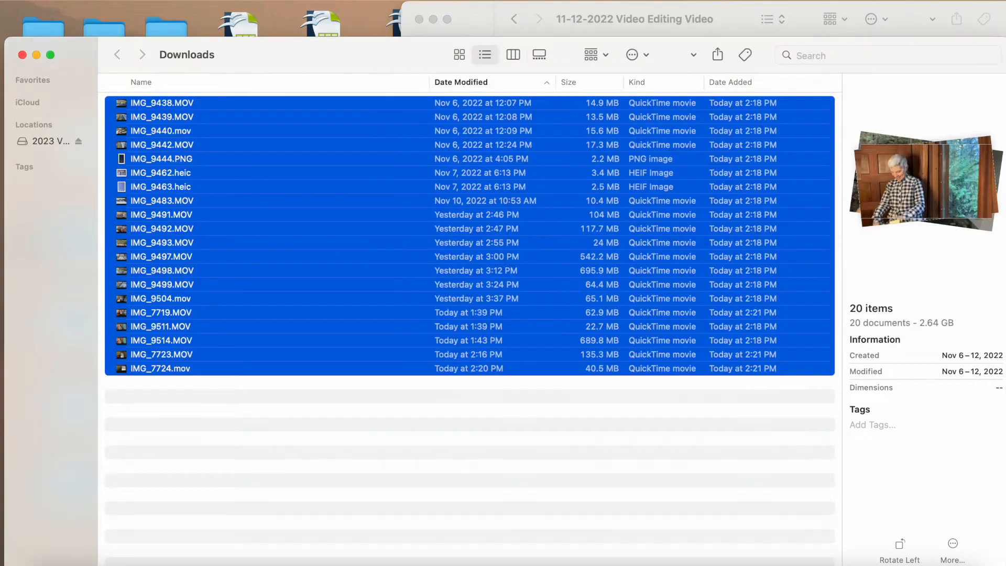
click(113, 0)
key(Left)
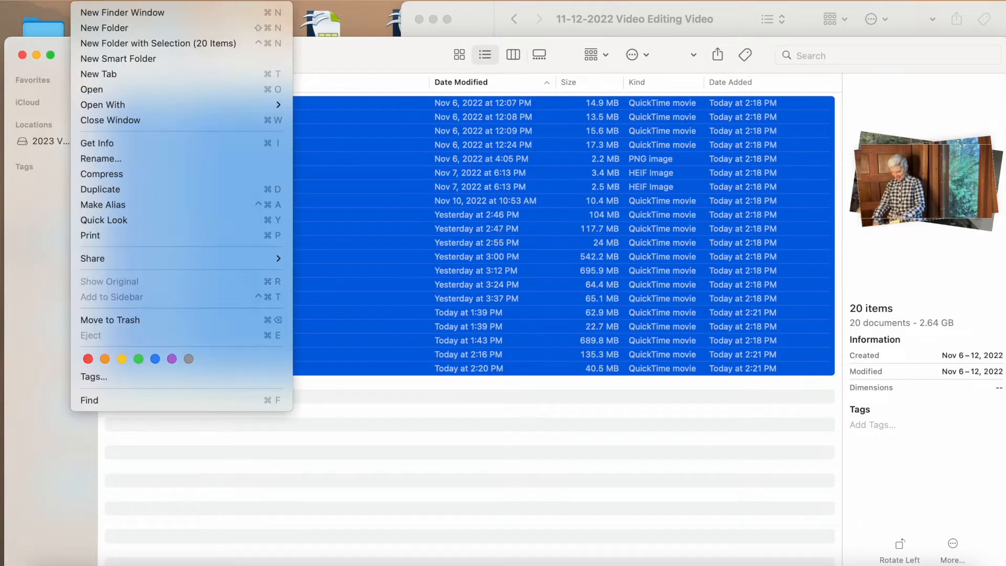
click(138, 320)
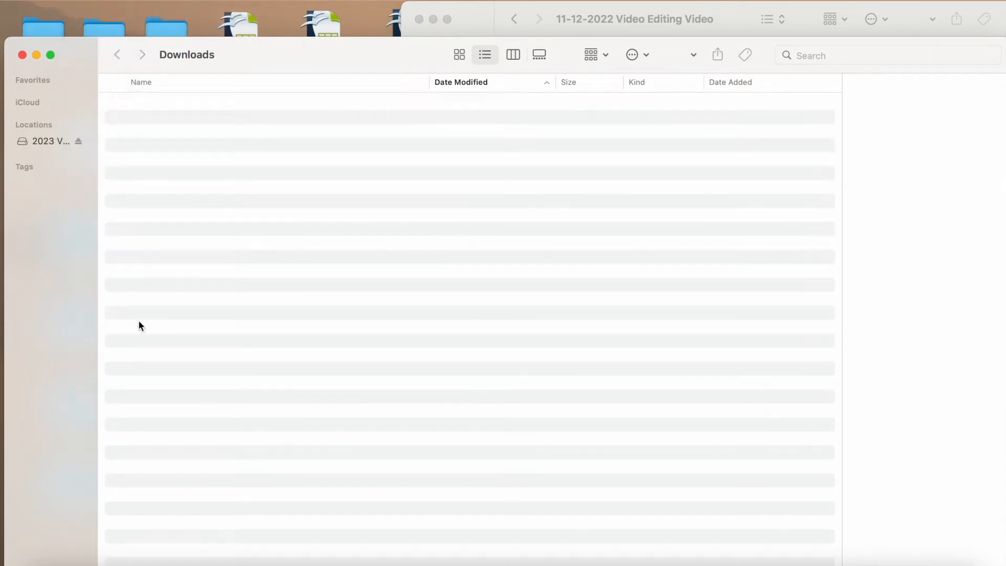
Step: Check the copied files in the "11-12-2022 Video Editing Video" folder and return to the 2023 VIDEO folder list
click(563, 6)
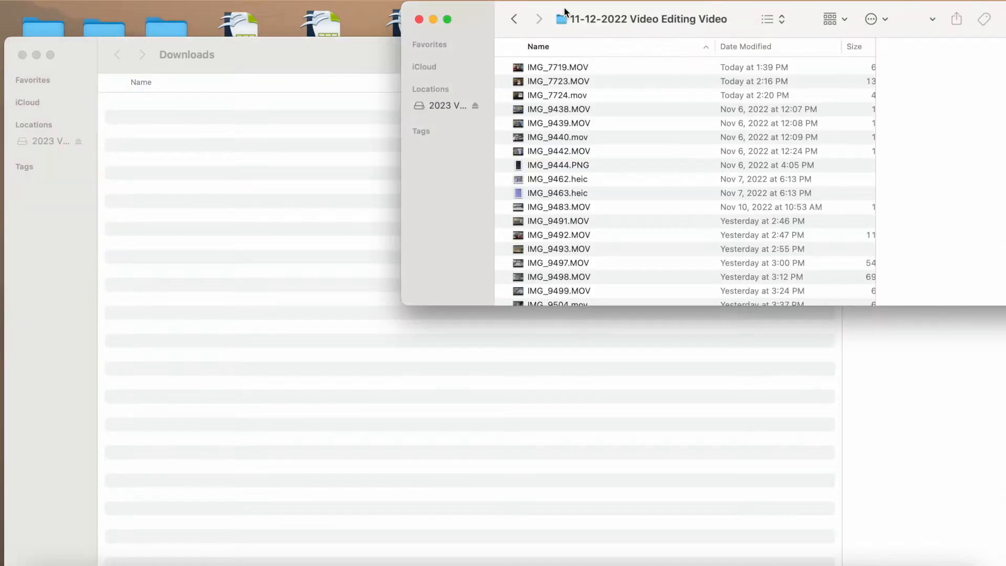
scroll(583, 164, up, 1)
scroll(584, 164, down, 2)
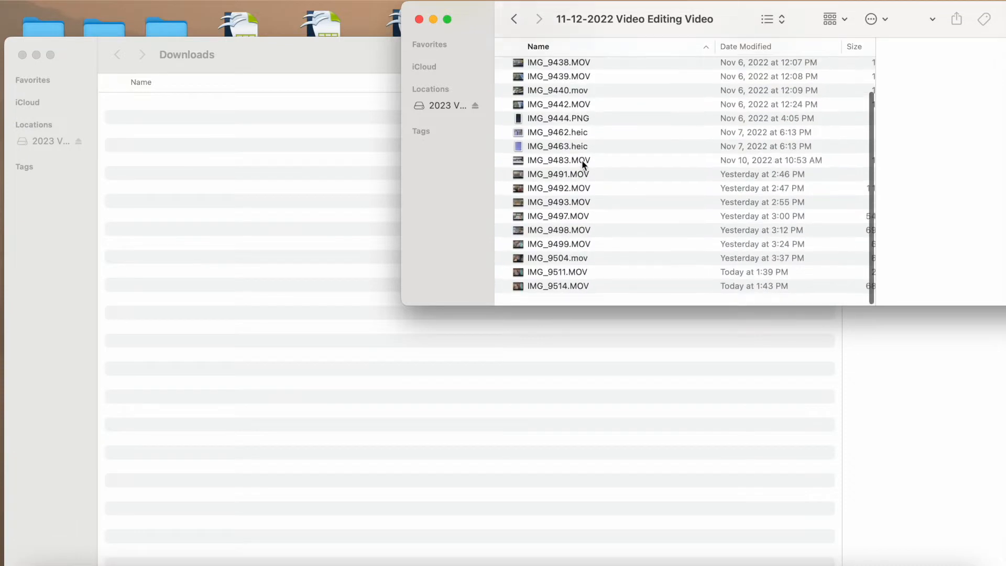
click(513, 24)
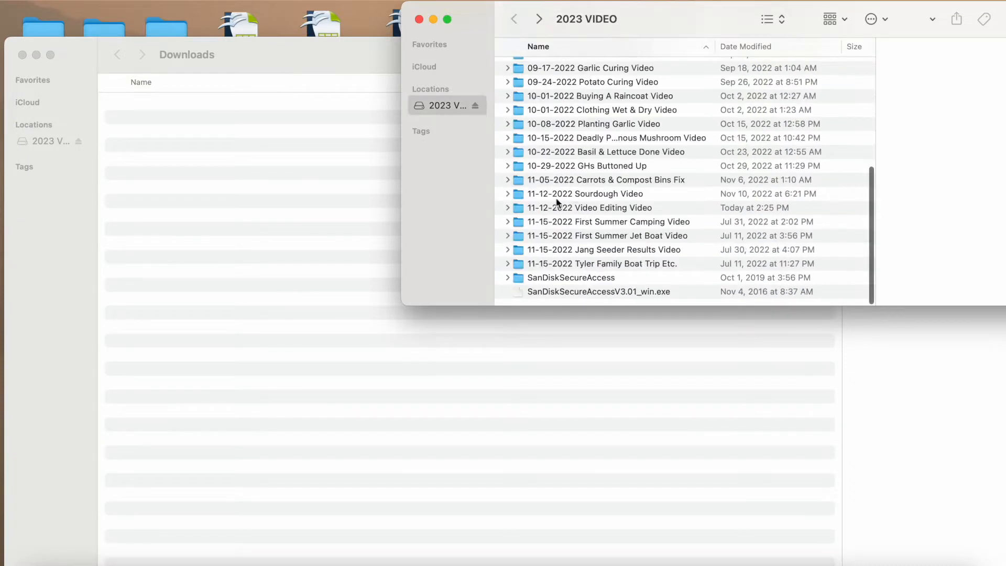
Step: Open the "11-12-2022 Video Editing Video" folder and rename IMG_7719.MOV as "Video 1.MOV"
double_click(518, 210)
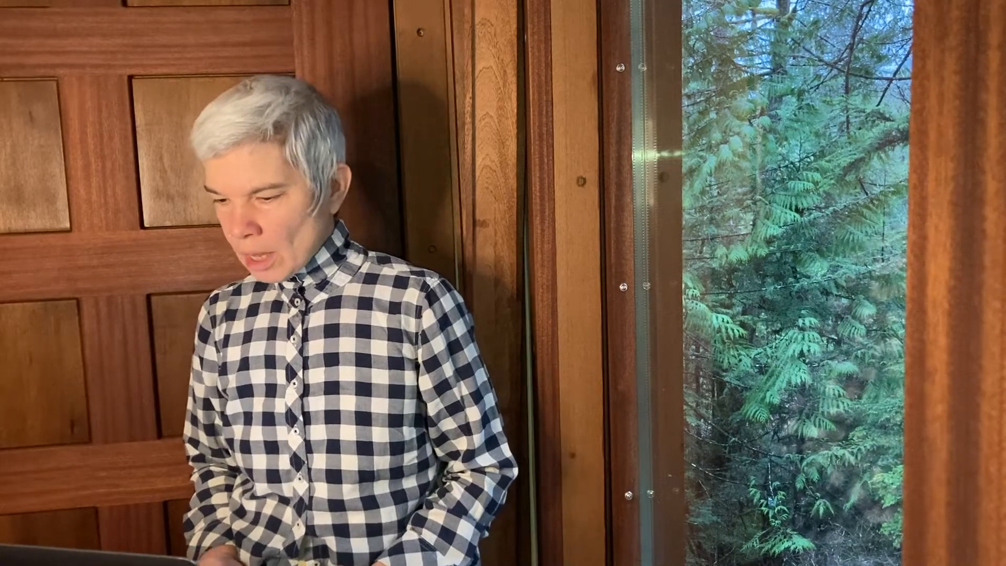
click(552, 72)
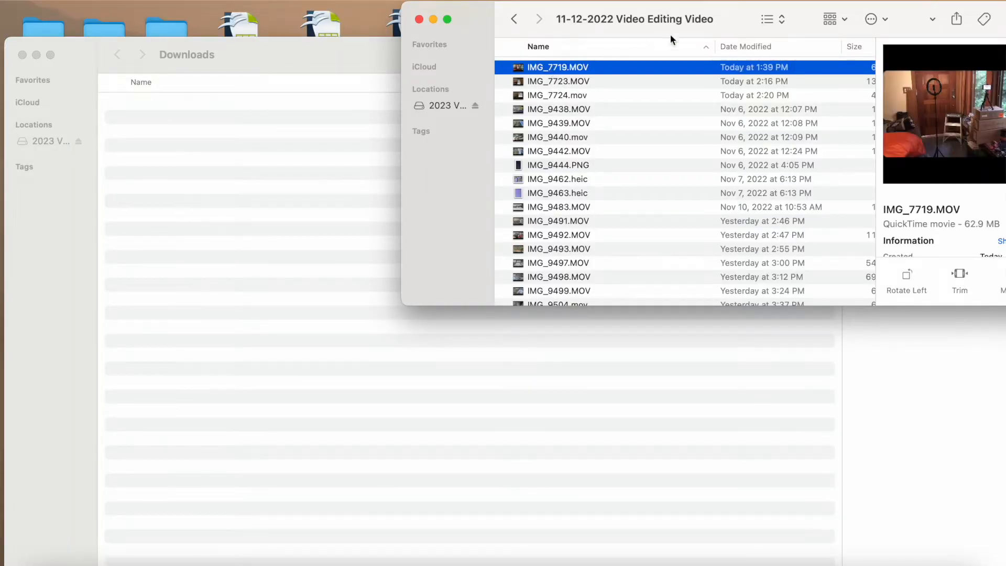
drag(743, 19, 715, 18)
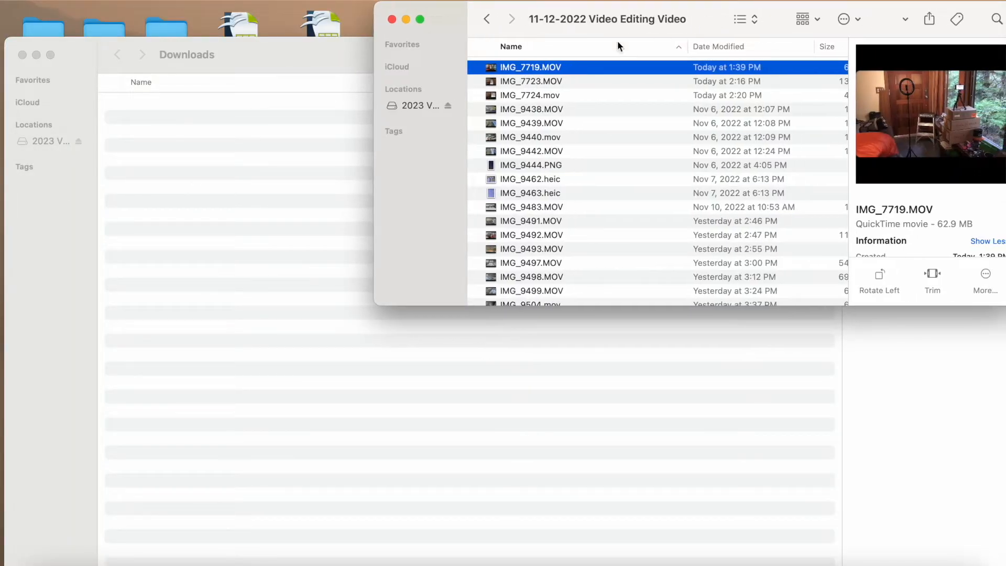
click(520, 67)
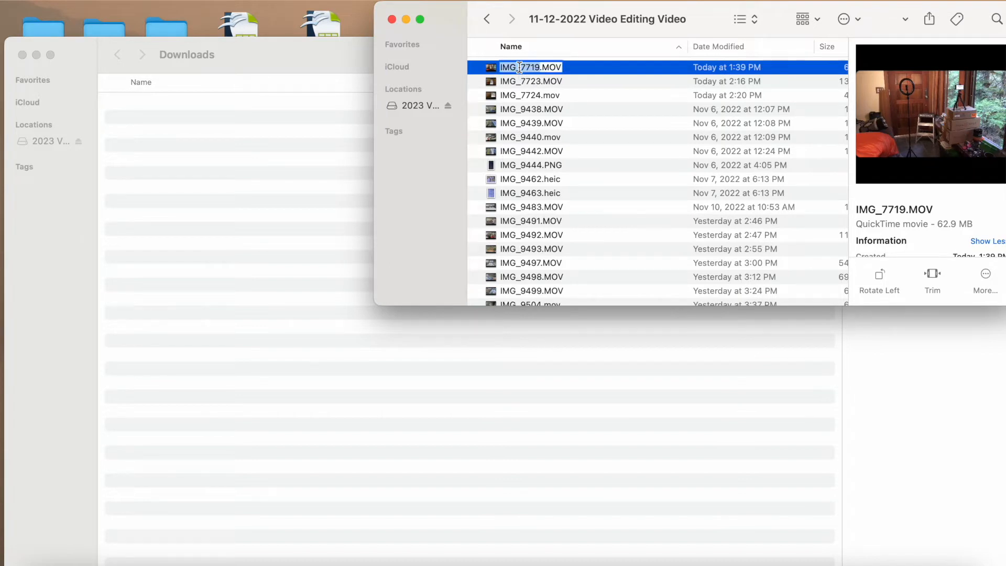
text(Video 1)
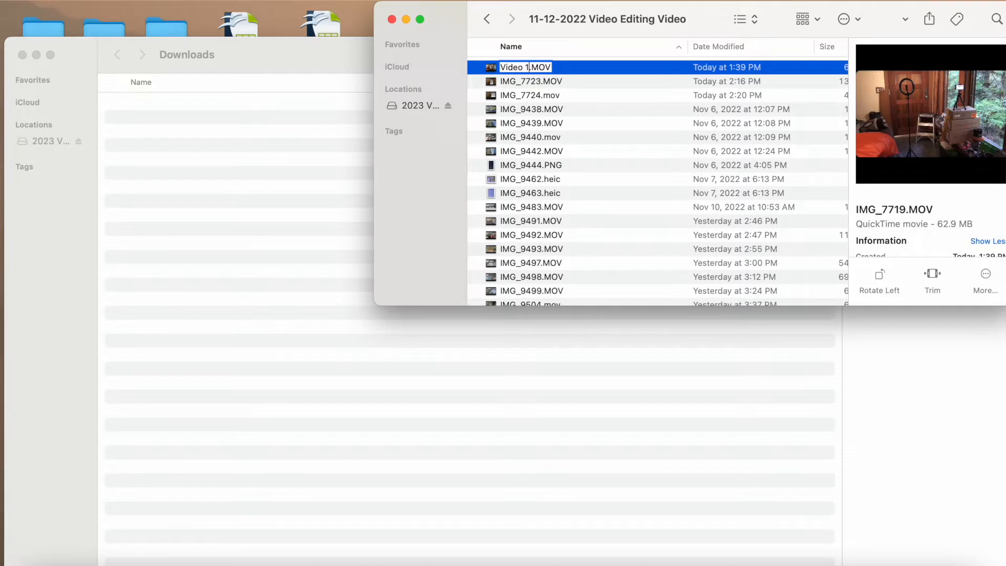
Step: View the file naming in the 10-01-2022 Clothing Wet & Dry Video folder and return to the 2023 VIDEO list
click(487, 19)
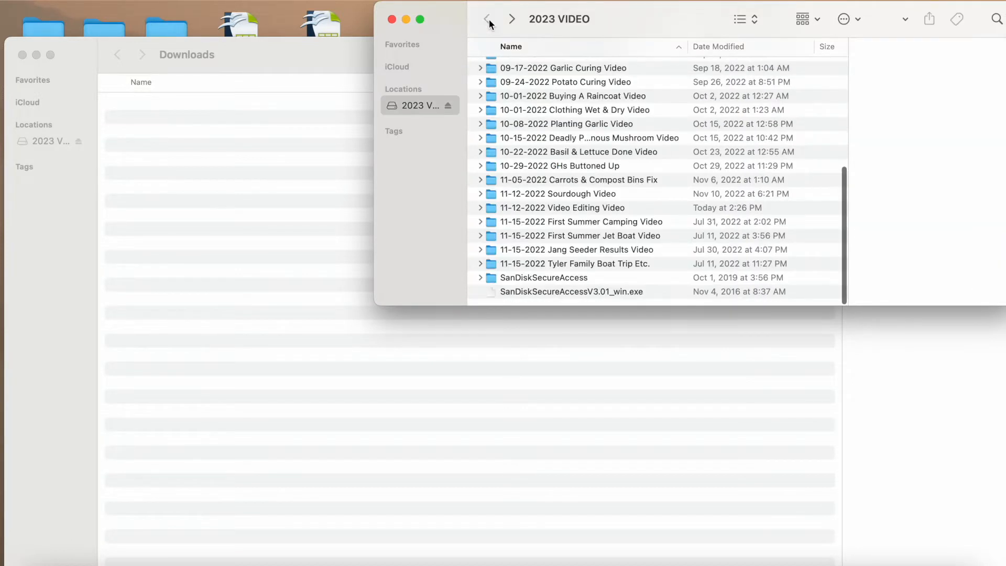
click(492, 110)
double_click(492, 109)
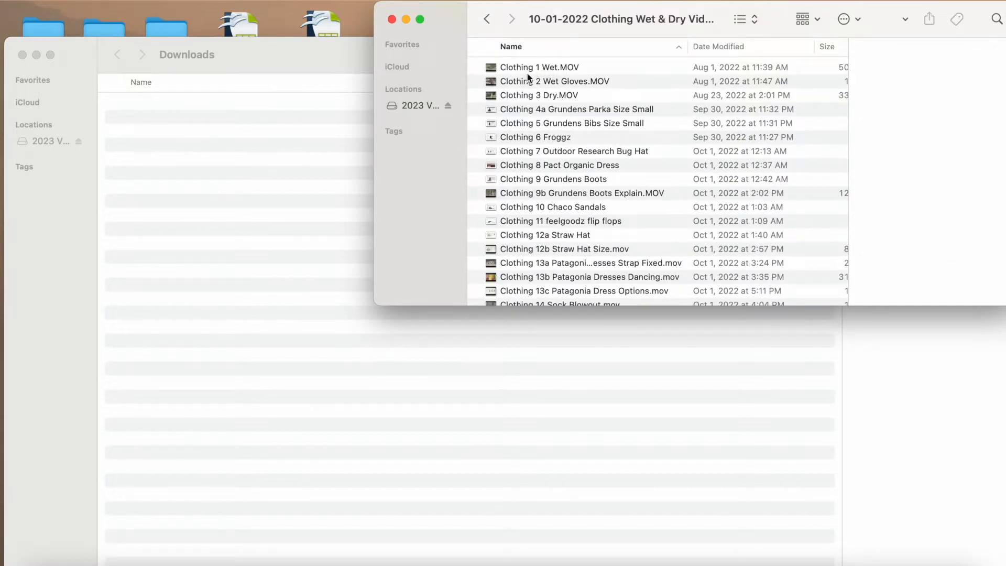
click(487, 19)
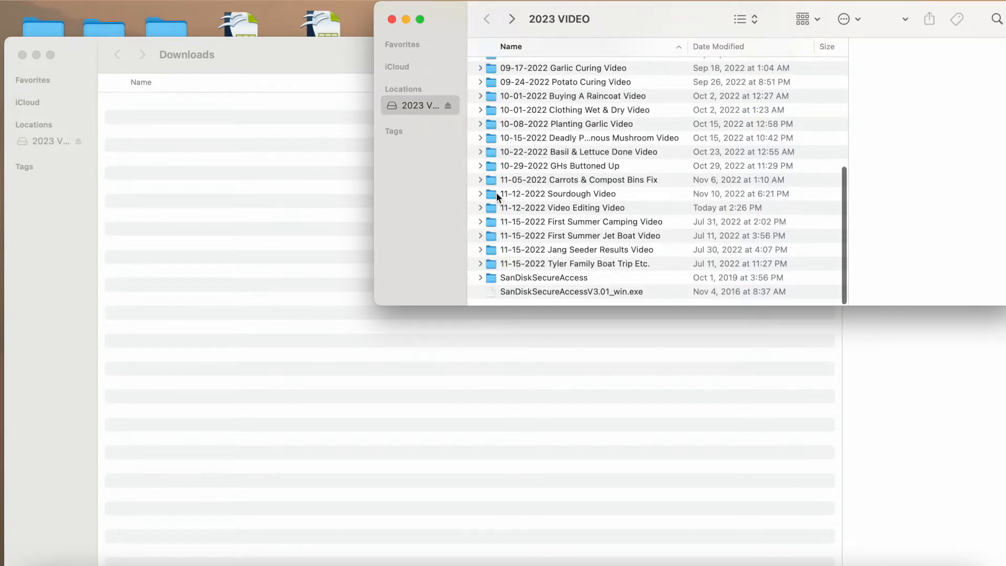
Step: Reopen the "11-12-2022 Video Editing Video" folder and rename Video 1.MOV as "Video 1 Intro Hello.MOV"
double_click(496, 208)
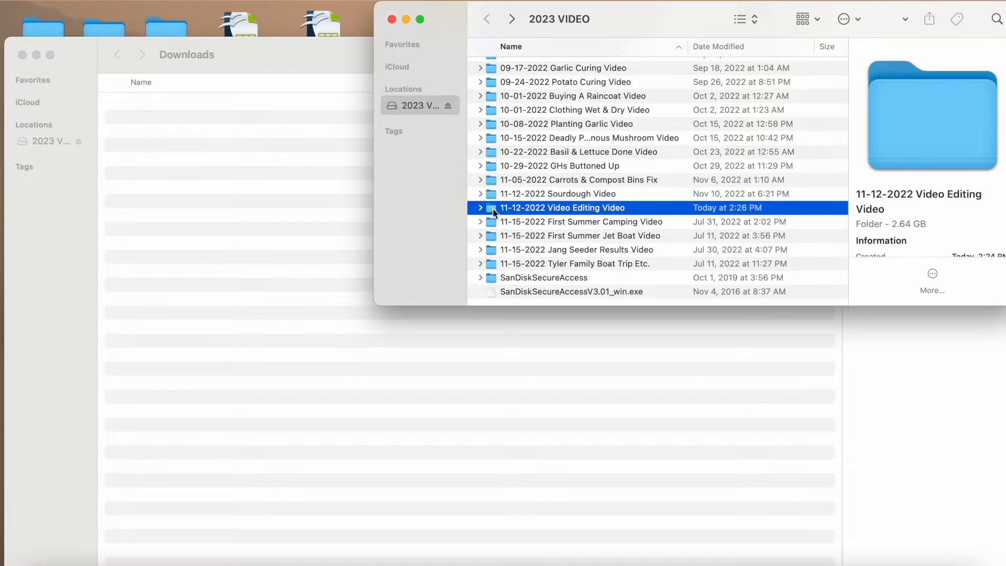
scroll(531, 93, up, 1)
scroll(531, 94, down, 5)
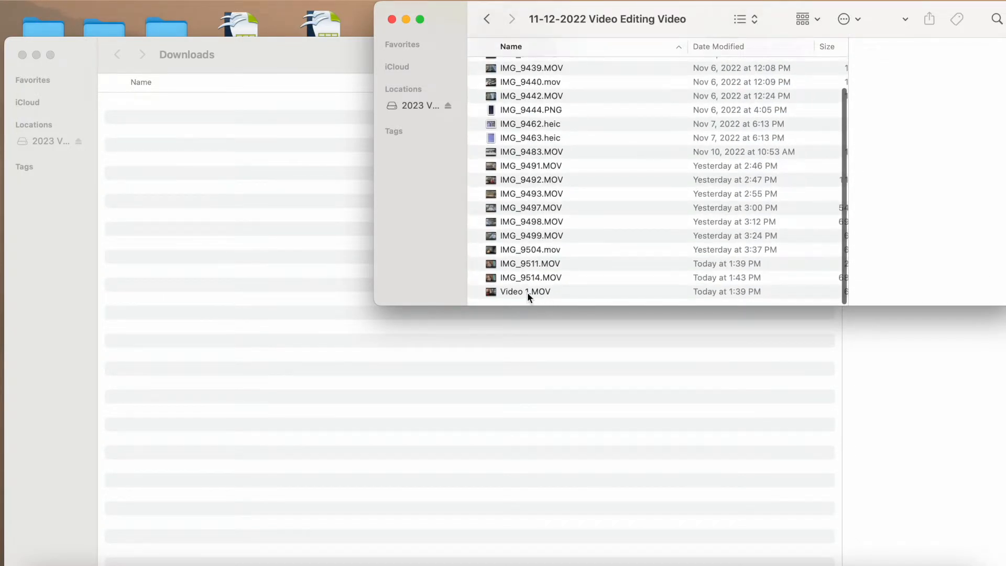
click(527, 291)
click(528, 292)
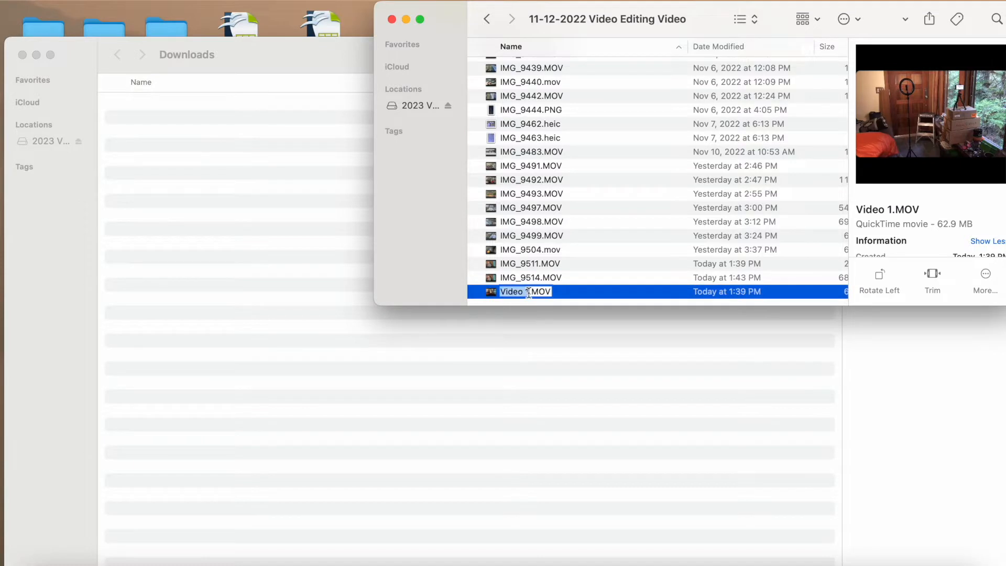
text(Intr)
text(o Hello)
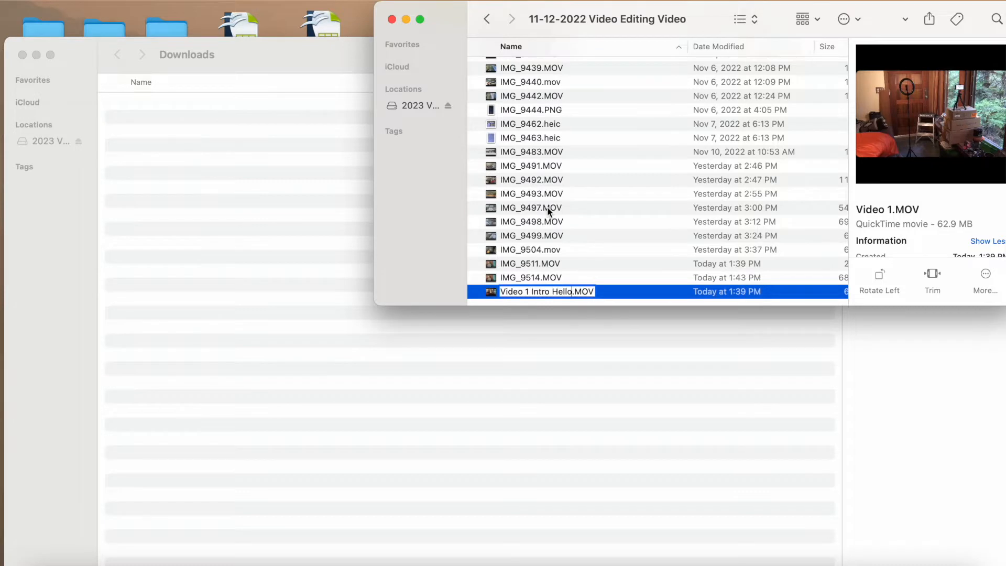
click(547, 207)
Step: Rename IMG_7723.MOV with a name beginning "Video 2 Video Clips on", keeping the .MOV extension
scroll(509, 87, up, 3)
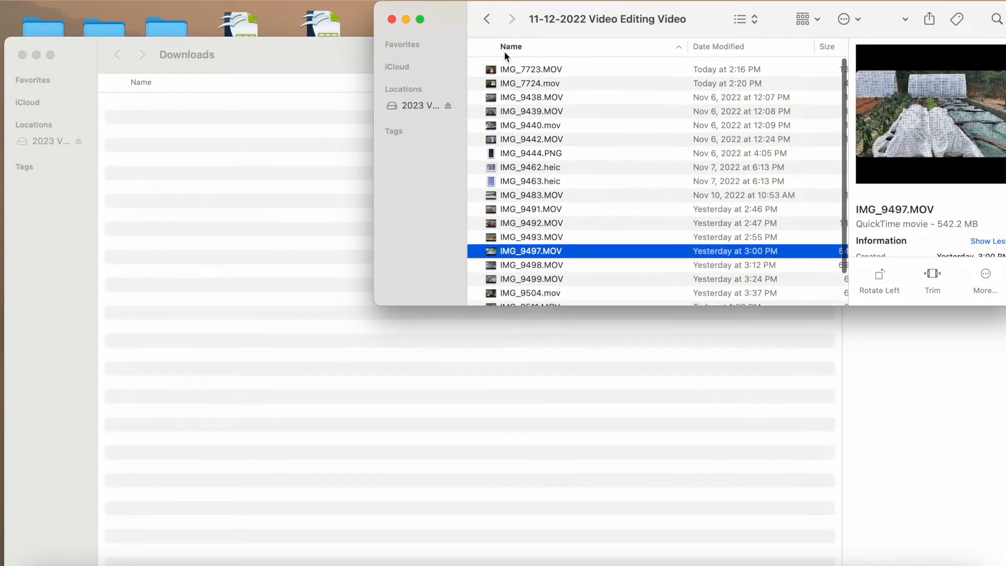
click(516, 68)
key(Return)
text(Video 2 .MOV)
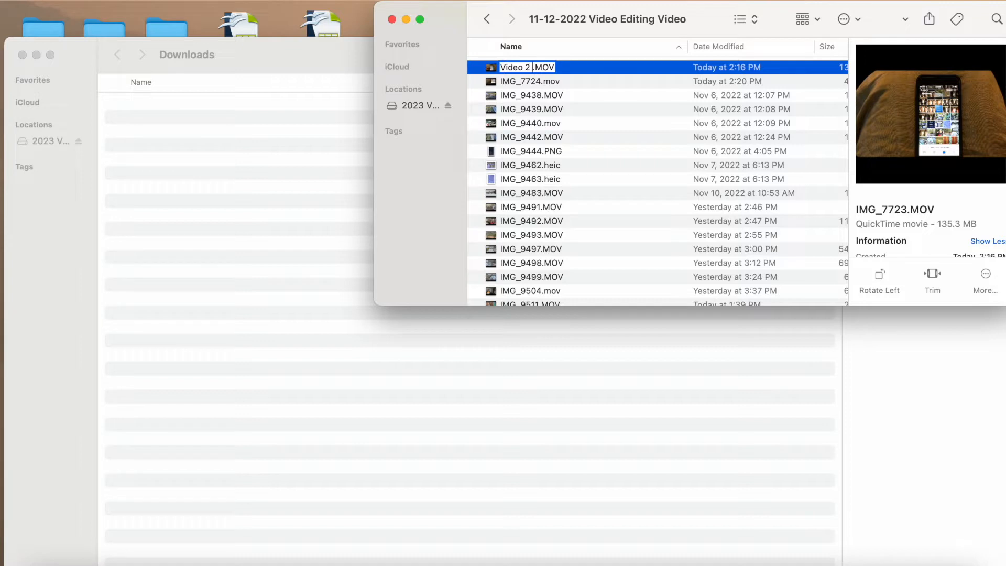
text(ideo Clips on)
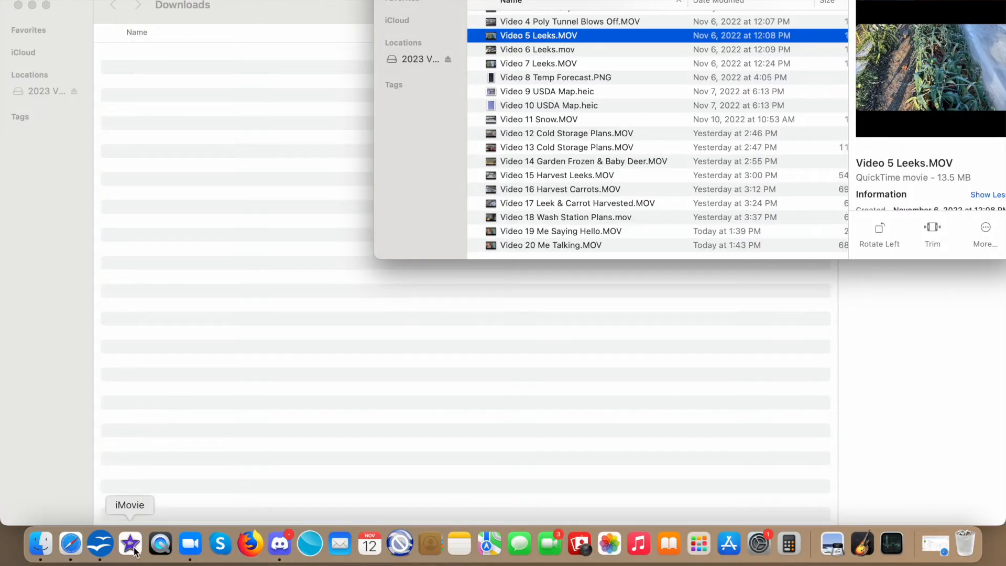
Step: Switch to iMovie, open the Sourdough Video project and look through the clips in its timeline
click(134, 548)
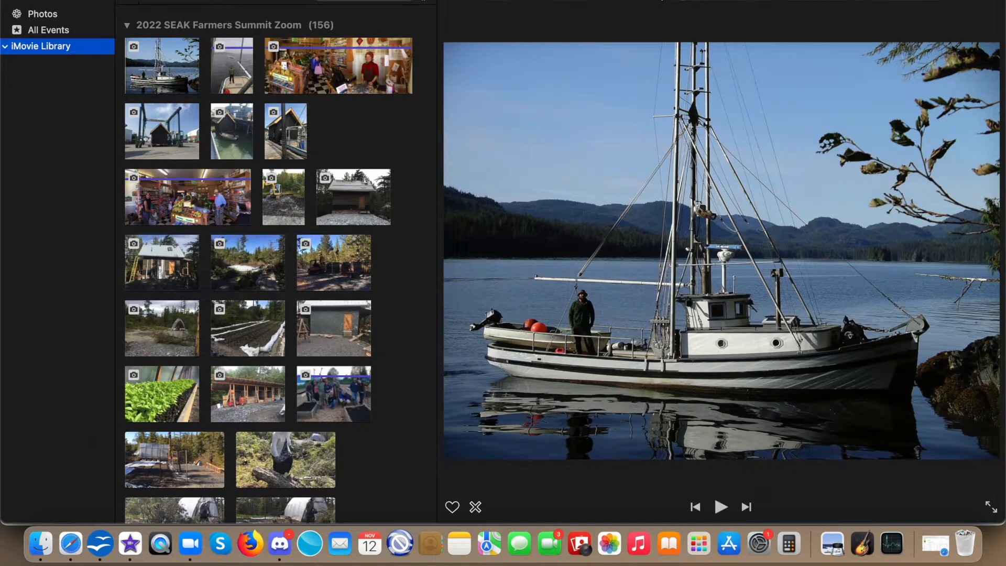
key(Escape)
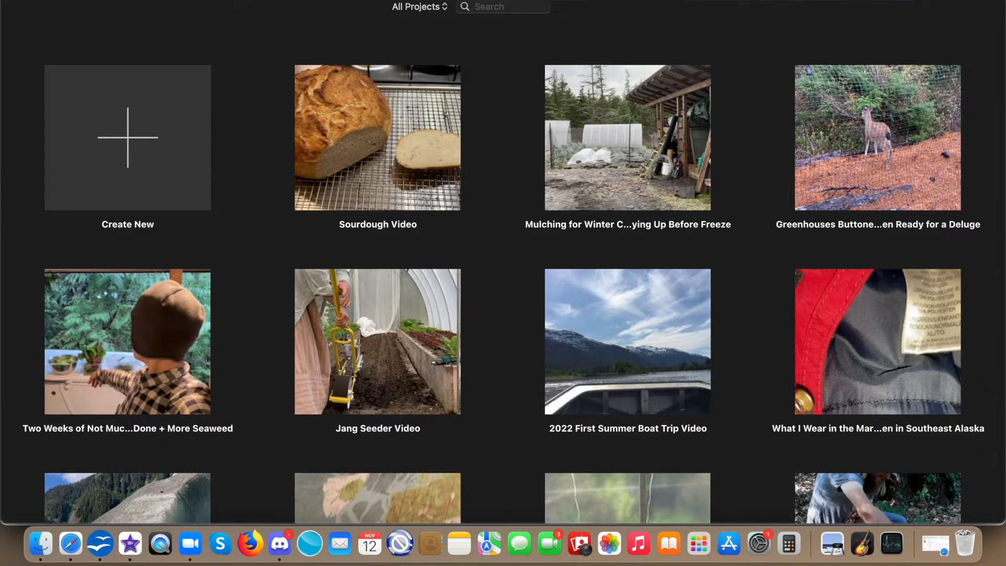
mouse_move(428, 182)
click(428, 163)
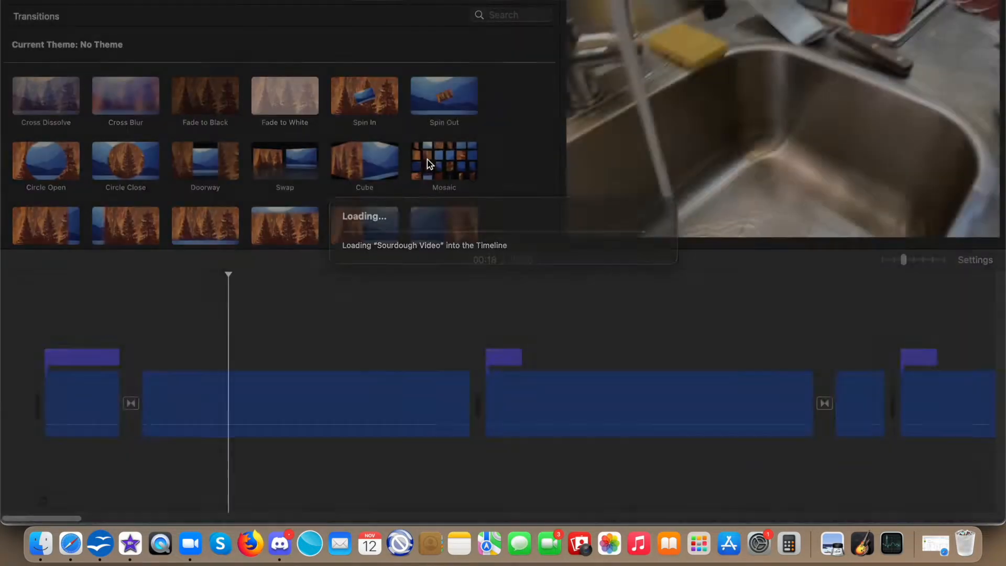
scroll(665, 321, right, 15)
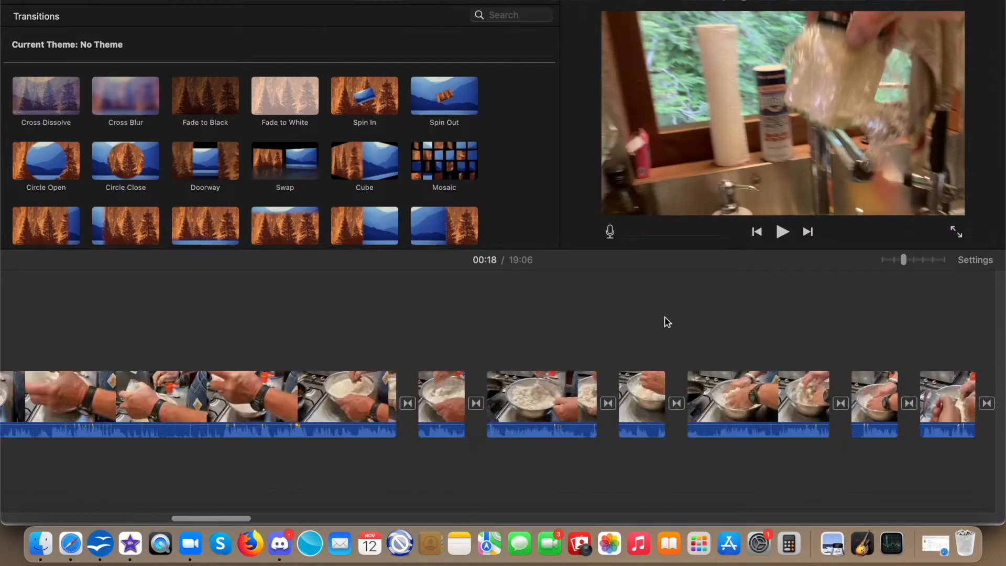
scroll(844, 332, right, 10)
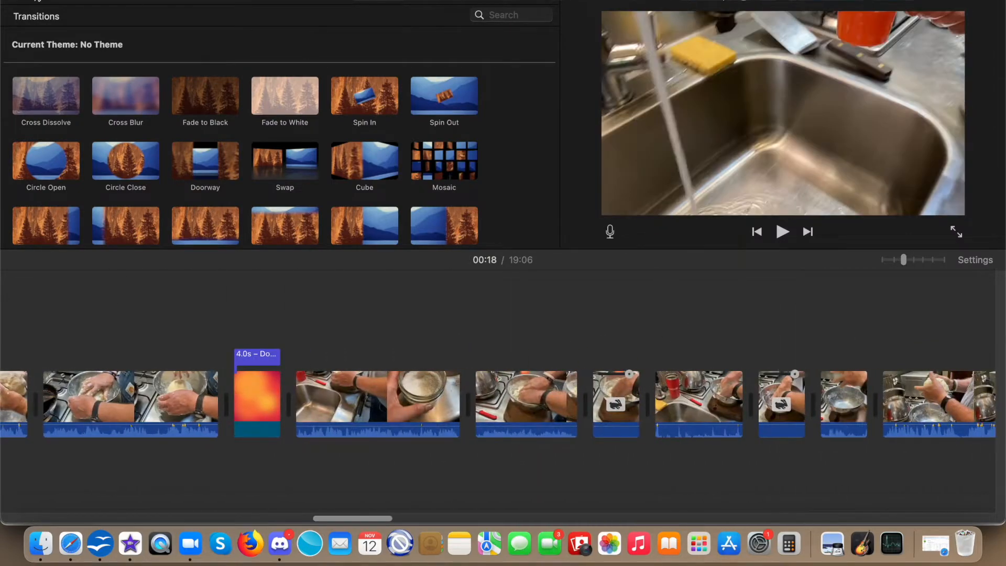
Step: Leave the Sourdough Video project, open the Jang Seeder Video project and look through the clips in its timeline
click(31, 1)
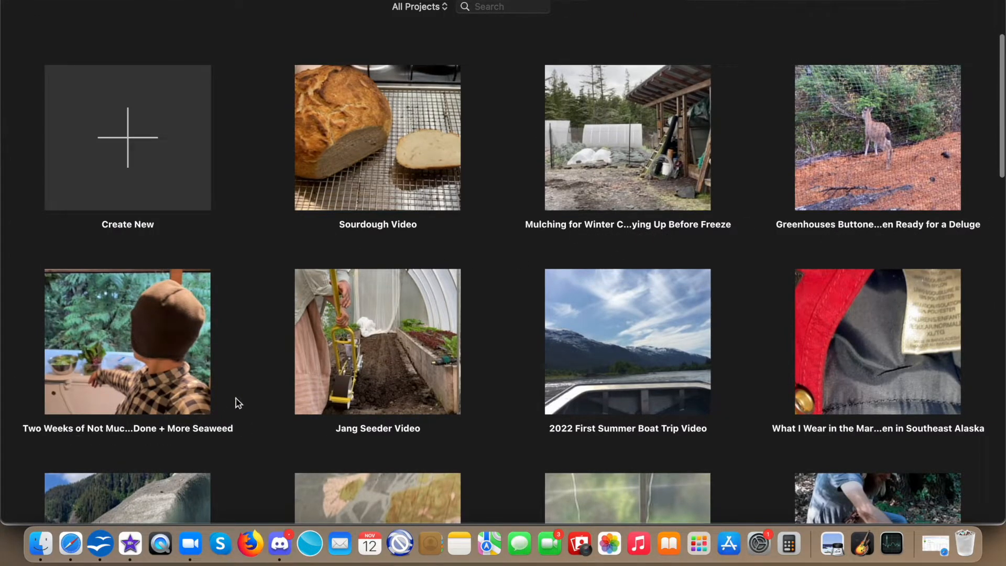
click(389, 382)
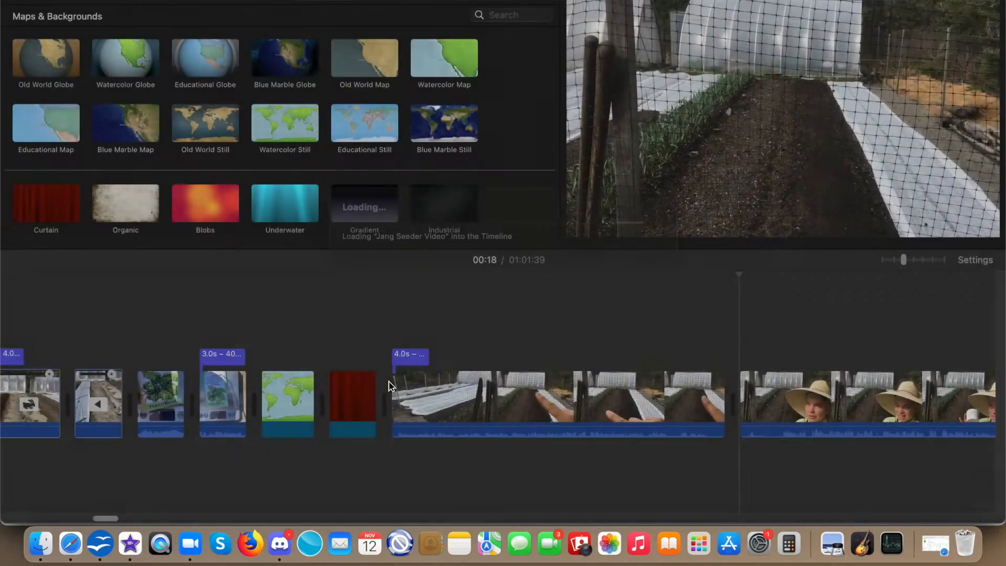
scroll(137, 352, left, 8)
scroll(138, 357, right, 10)
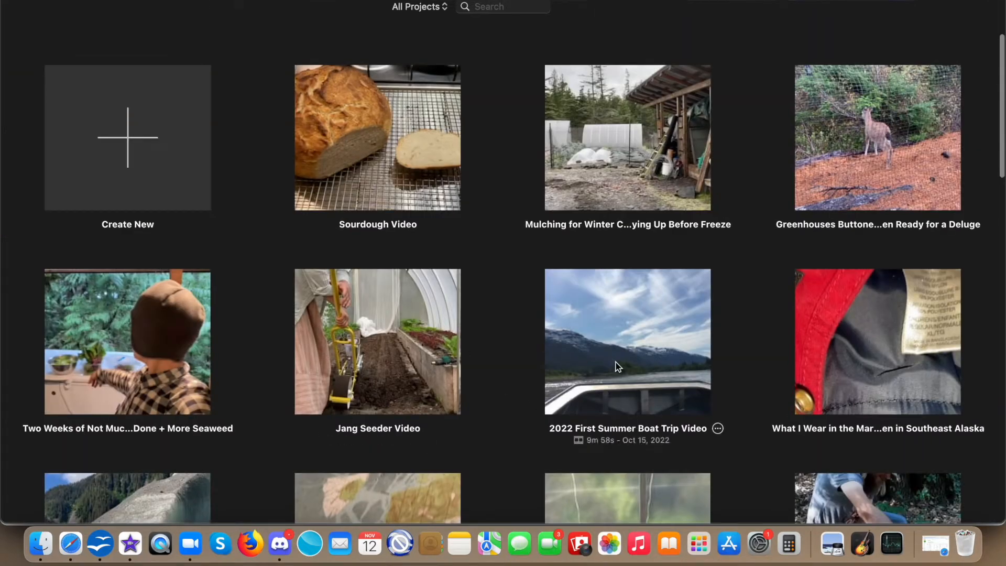
Step: Look into the 2022 First Summer Boat Trip Video project and browse the list of existing projects
double_click(656, 362)
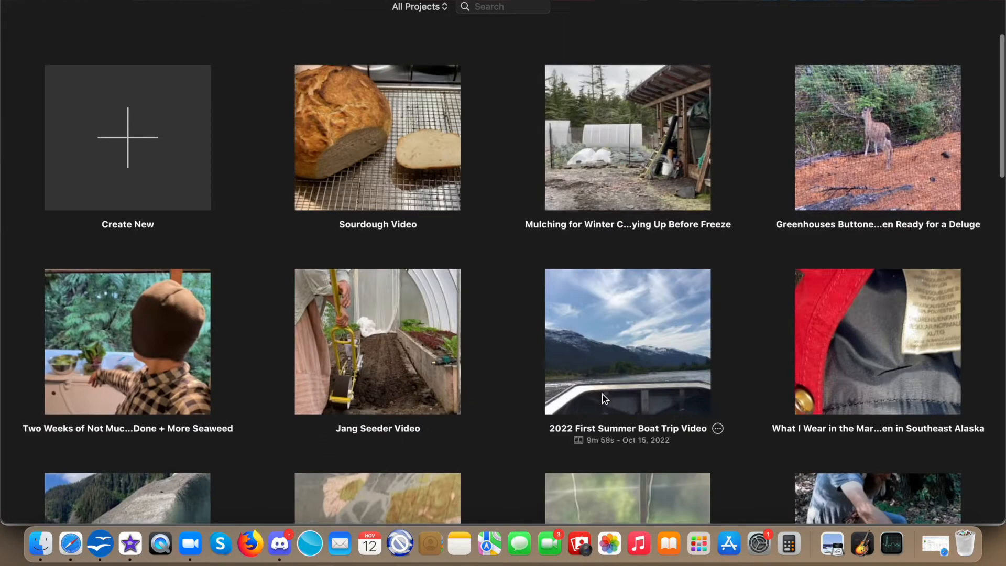
scroll(605, 399, down, 3)
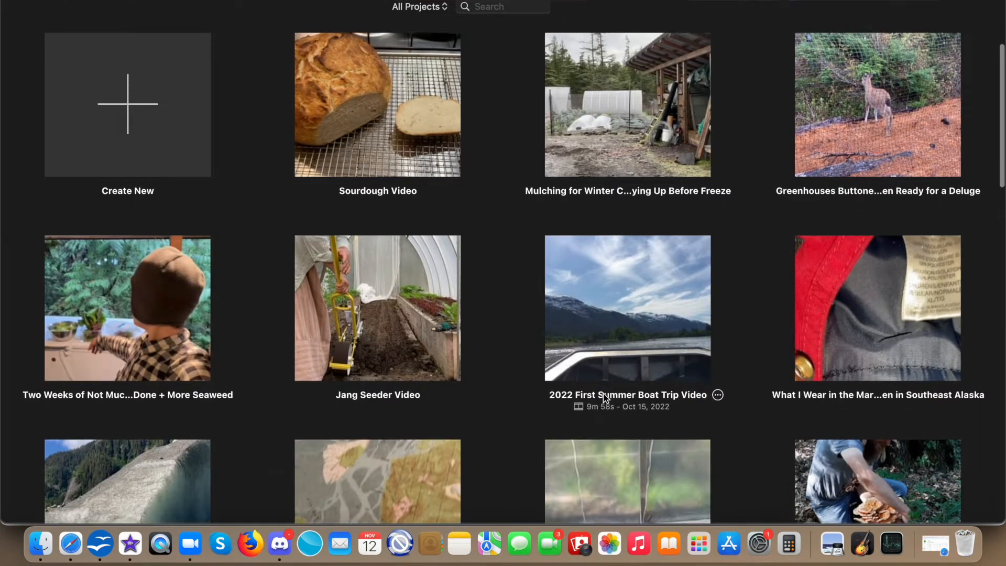
scroll(608, 333, down, 1)
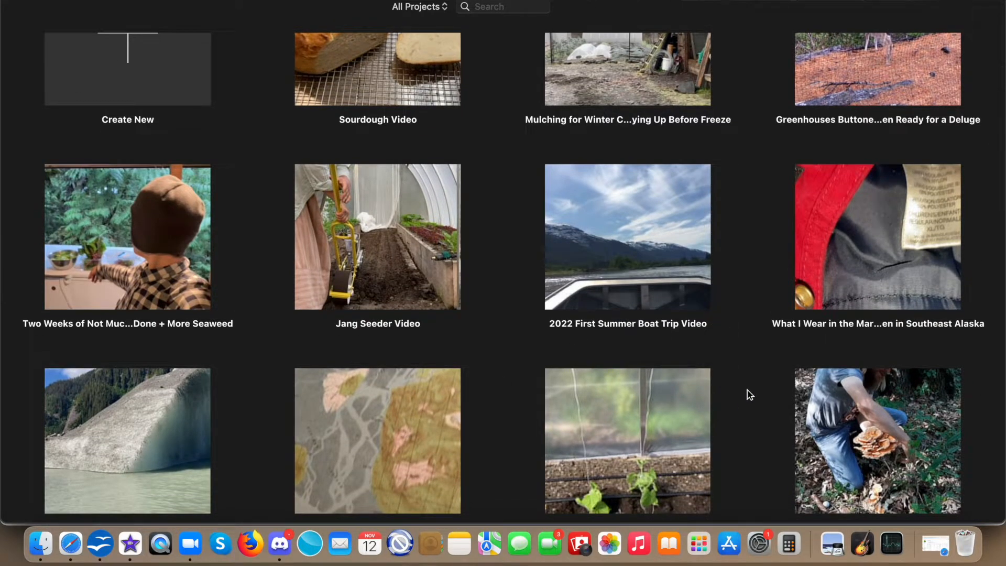
scroll(864, 281, up, 4)
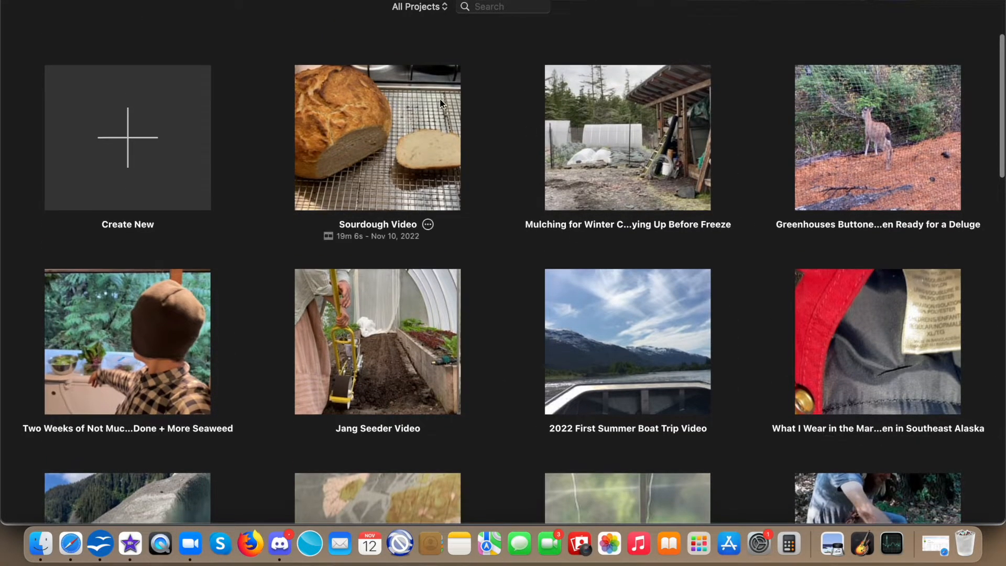
Step: Create a new movie project and save it under the name "Video Editing My Movie"
click(134, 148)
click(109, 212)
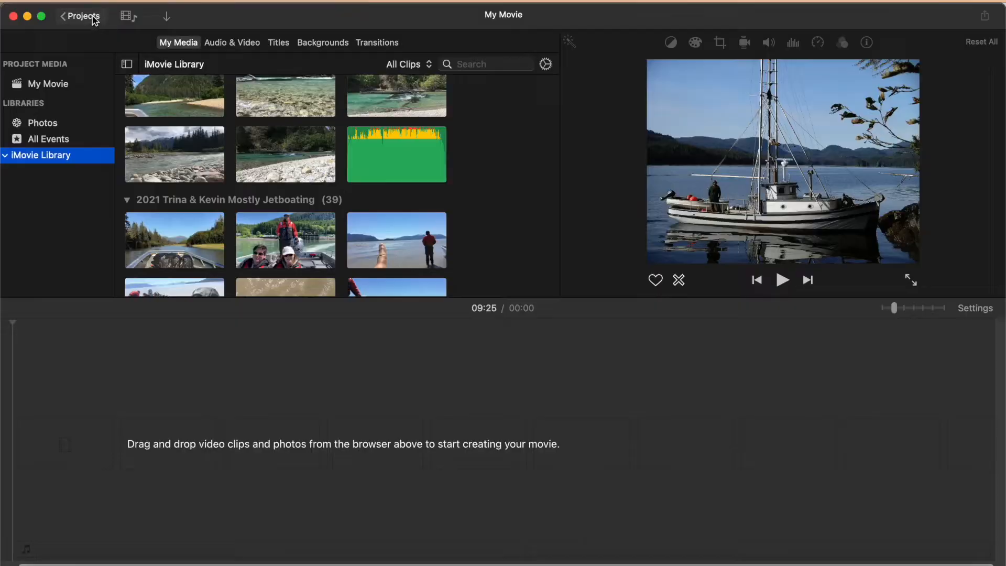
click(94, 18)
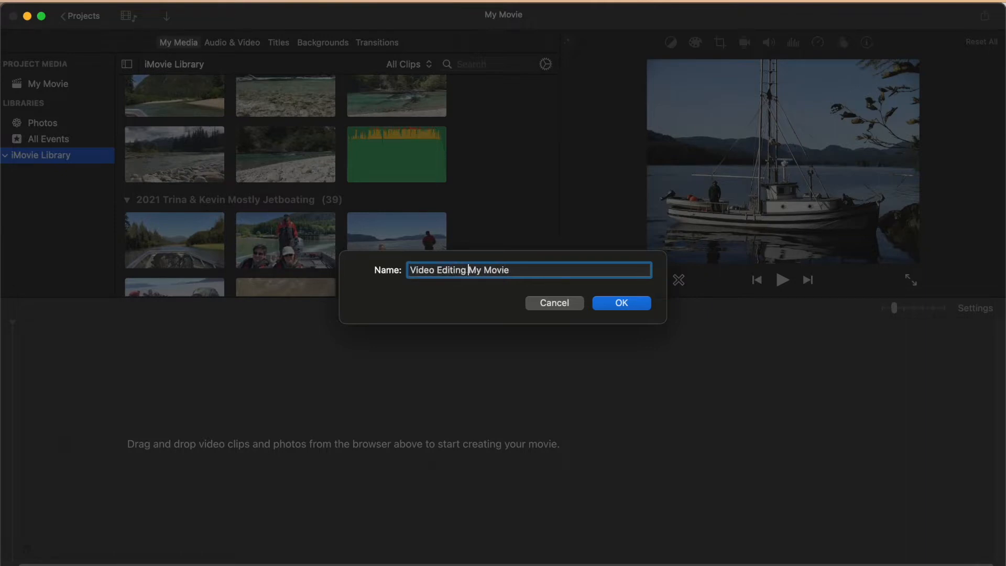
click(638, 306)
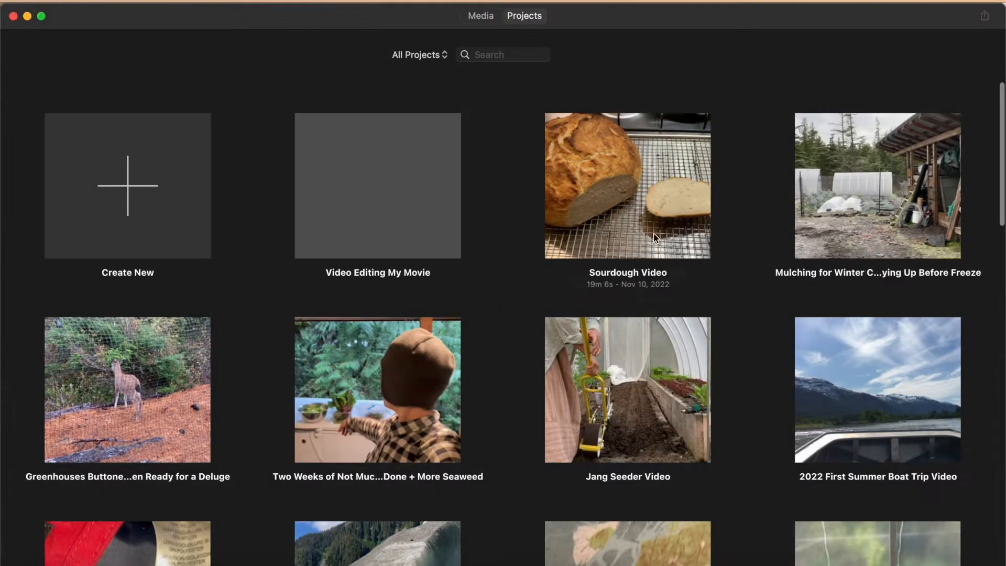
Step: Open the Video Editing My Movie project and bring the "11-12-2022 Video Editing Video" folder in front of its lowered window
double_click(405, 225)
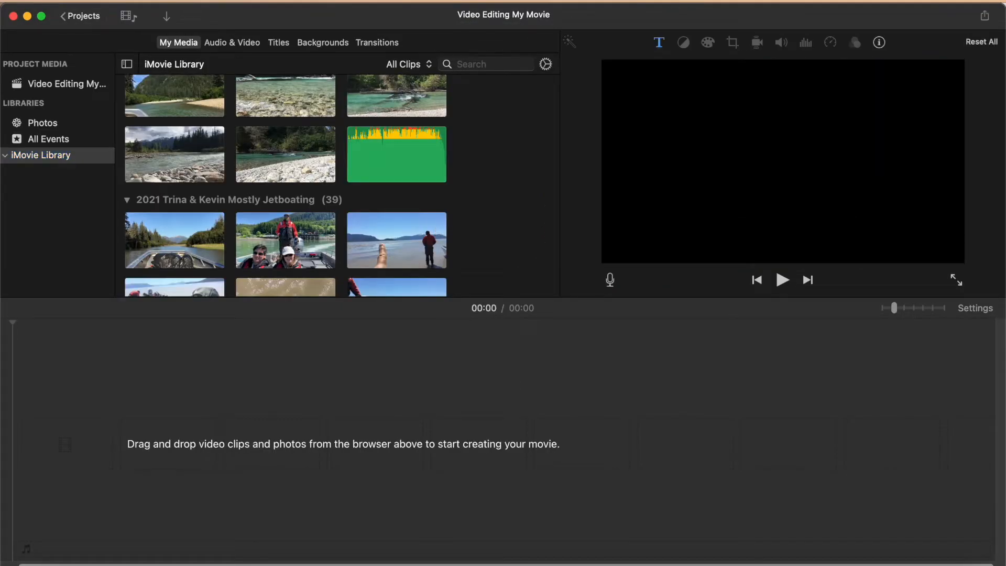
drag(931, 25, 928, 136)
click(874, 14)
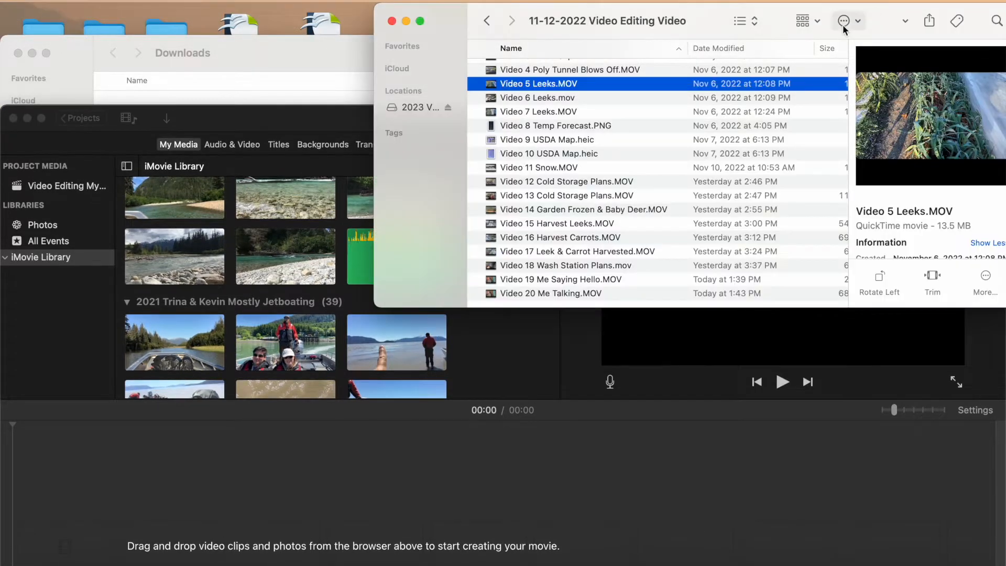
Step: Select all files in the "11-12-2022 Video Editing Video" folder and add them to the empty movie timeline
click(116, 2)
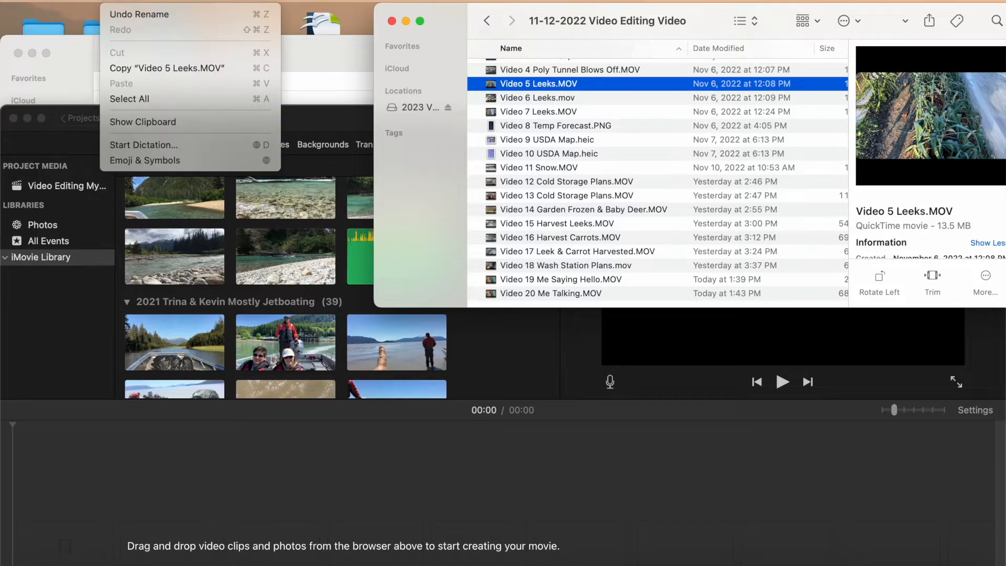
click(126, 101)
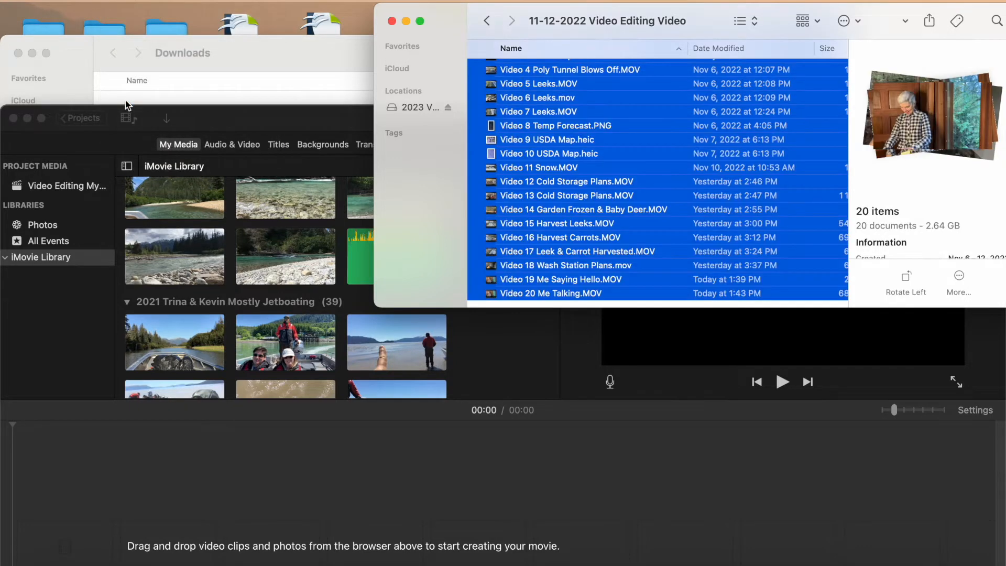
drag(551, 105, 252, 520)
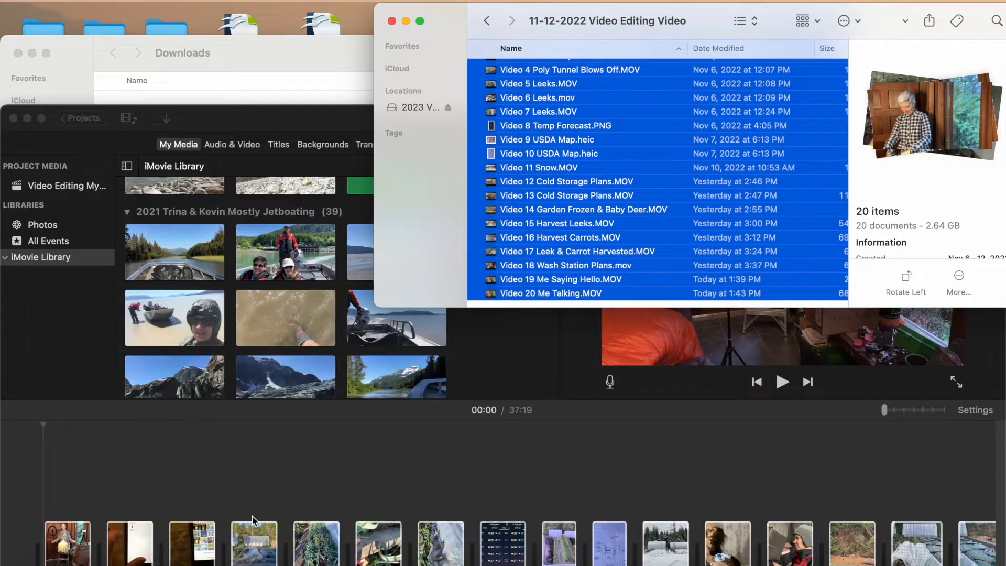
Step: Bring the movie window to the front, move it up the screen and look through the added clips from the start
click(43, 476)
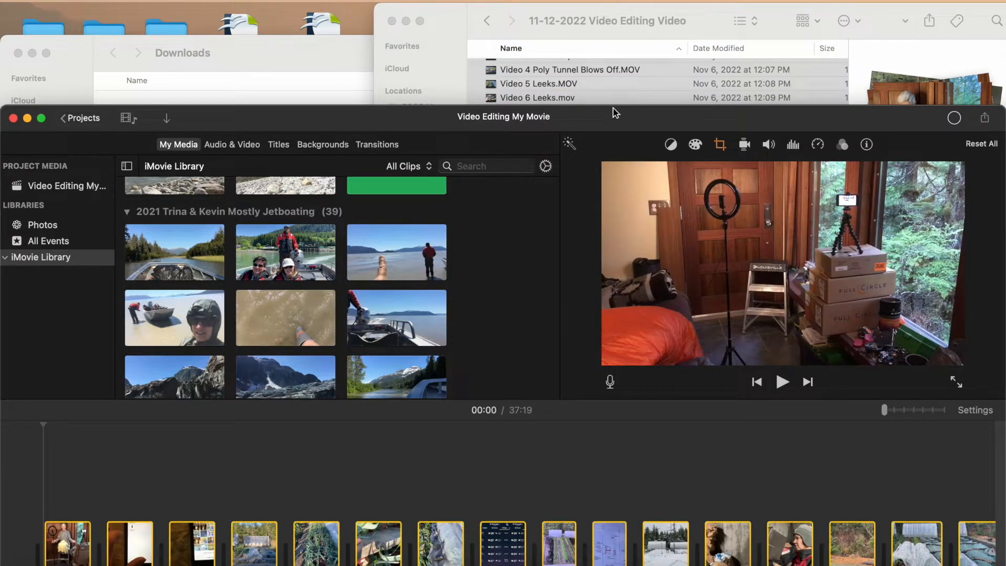
drag(617, 126, 619, 56)
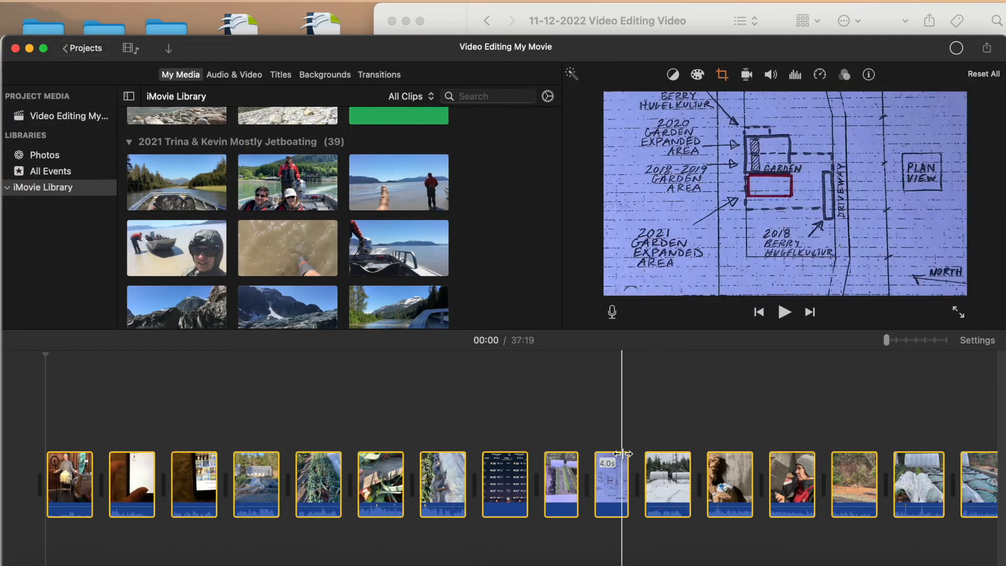
scroll(622, 453, right, 3)
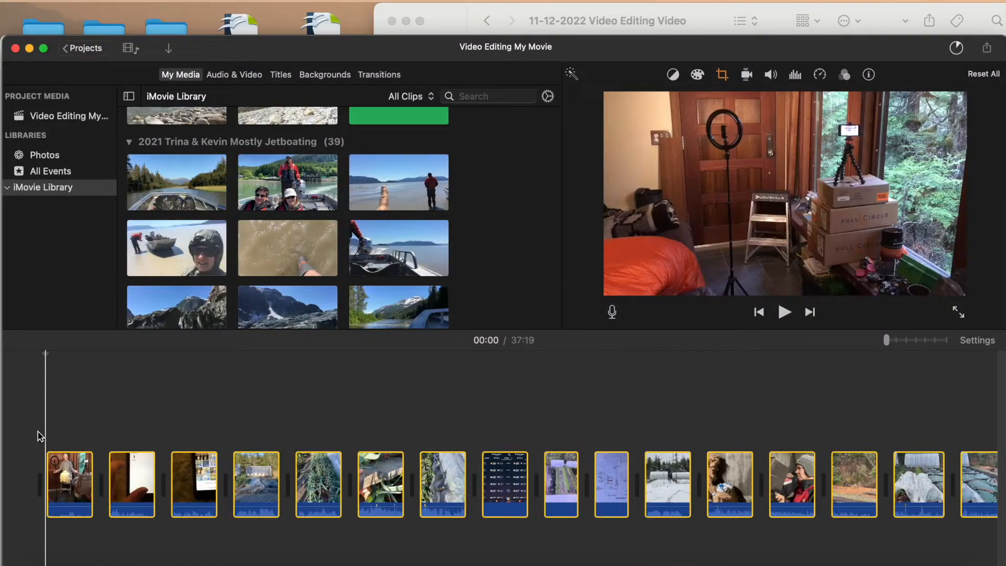
click(41, 431)
Step: Open the "Mulching for Winter Carrots & Leeks and Tidying Up Before Freeze" project and shrink its timeline clips to show the whole intro
click(97, 48)
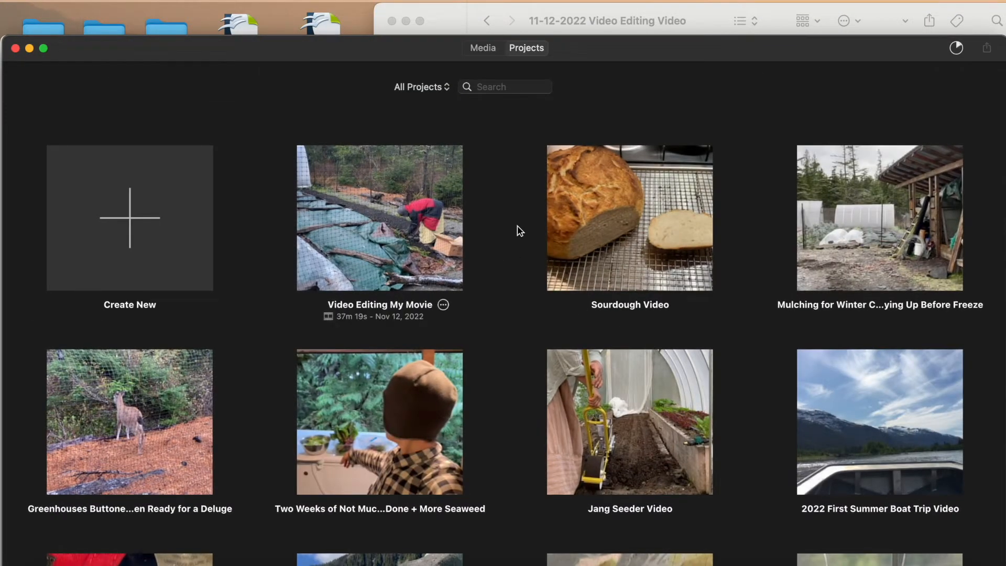
double_click(857, 253)
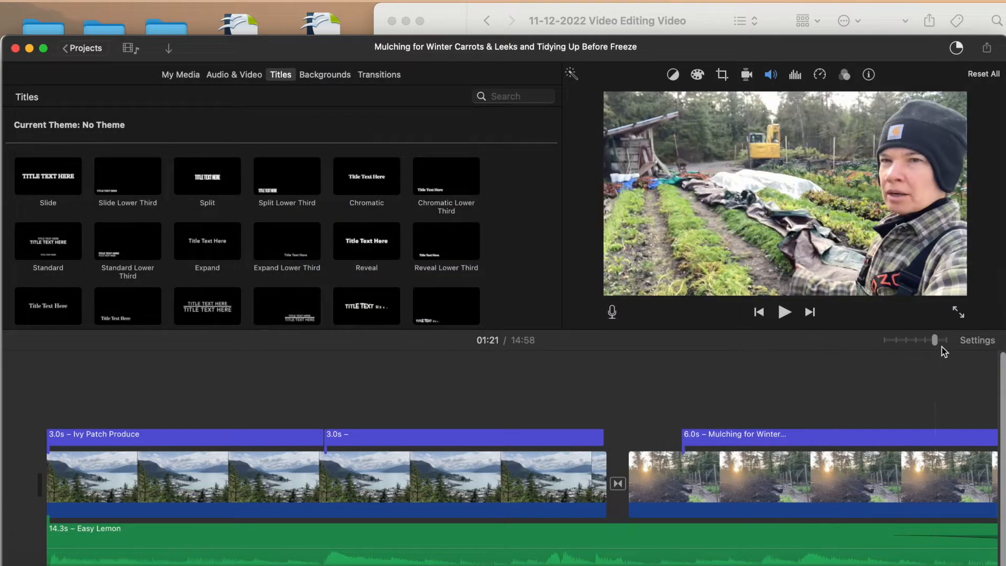
drag(935, 342, 907, 342)
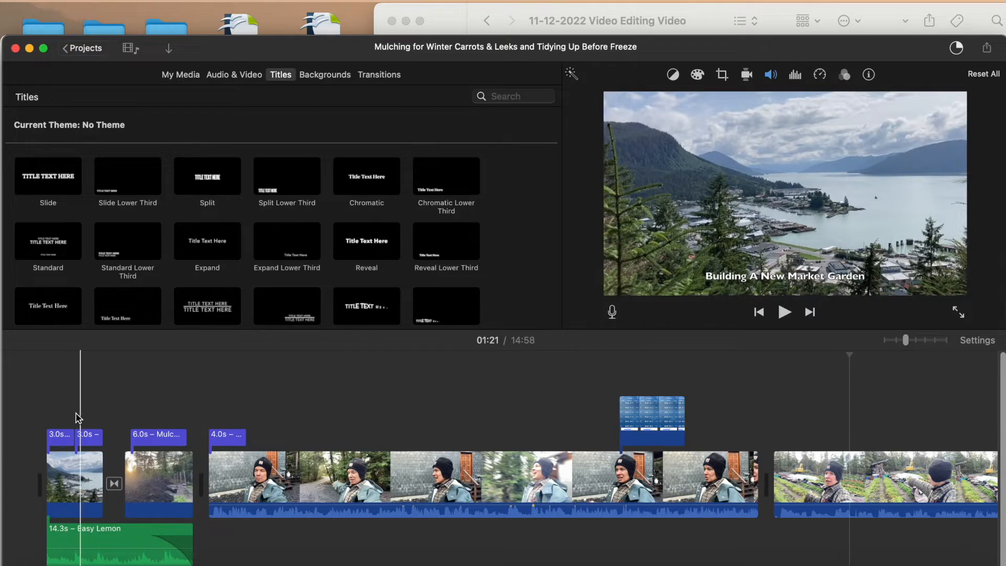
Step: Copy the intro titles, two opening clips, their transition, the Easy Lemon music and the first talking clip with its date title
click(57, 435)
super+click(87, 437)
super+click(87, 471)
super+click(104, 539)
super+click(115, 483)
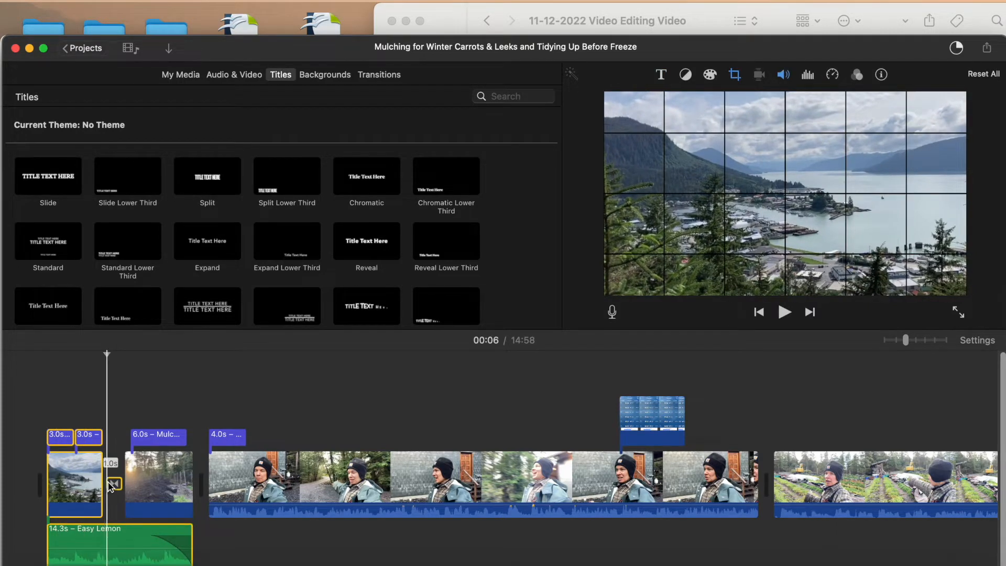
super+click(153, 477)
super+click(153, 436)
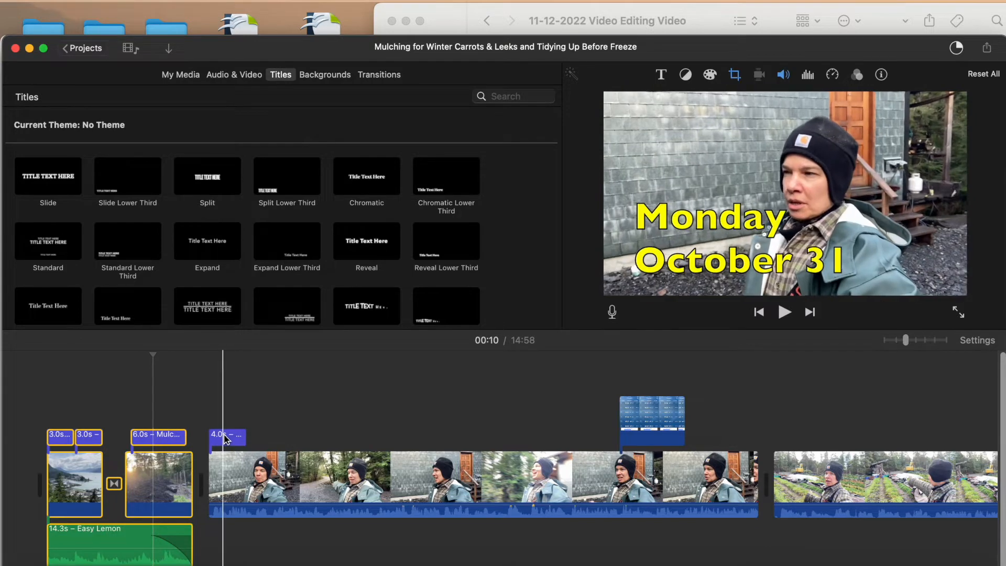
super+click(227, 435)
super+click(261, 477)
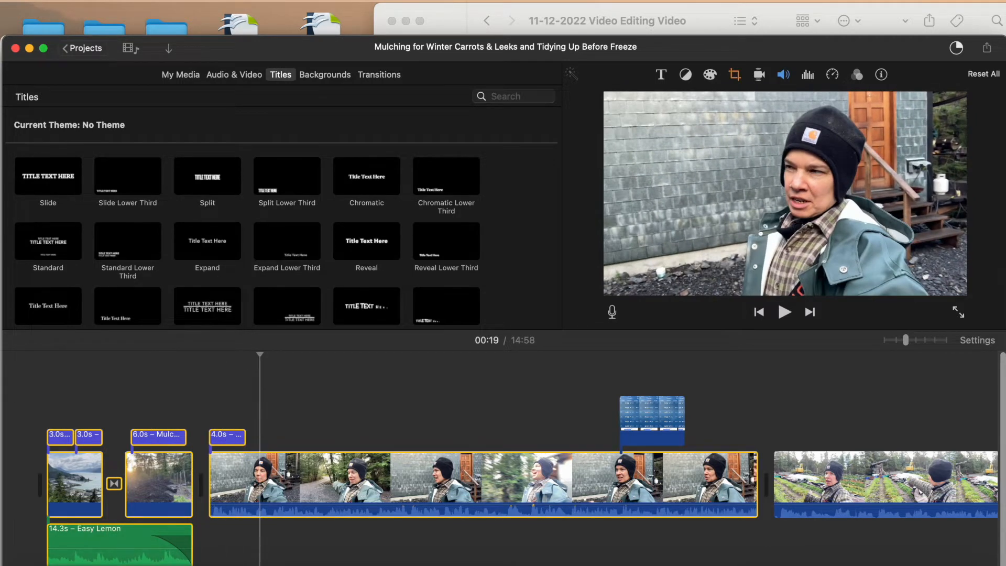
click(111, 1)
click(127, 71)
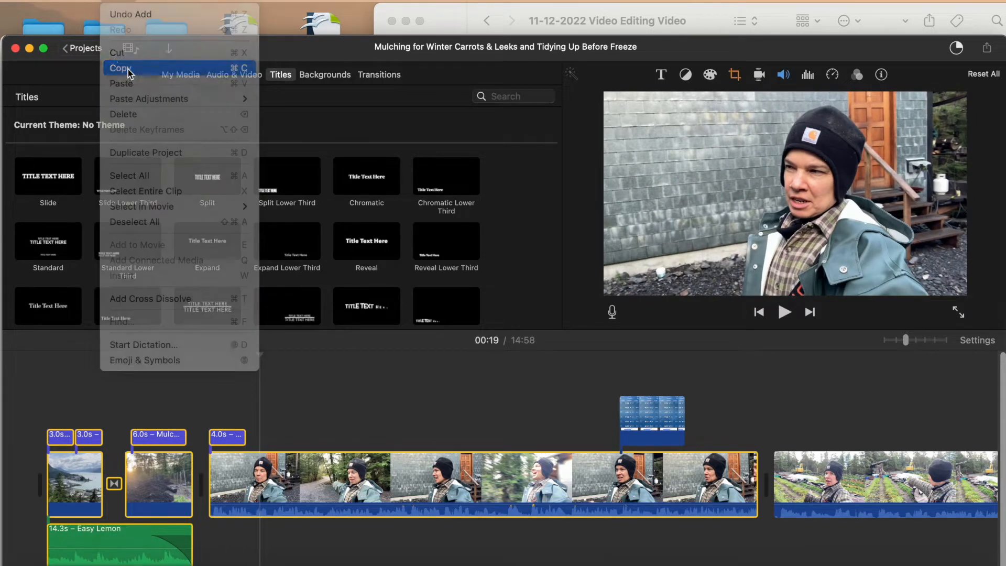
Step: Reopen the Video Editing My Movie project and paste the copied intro elements at the start of its timeline
click(94, 51)
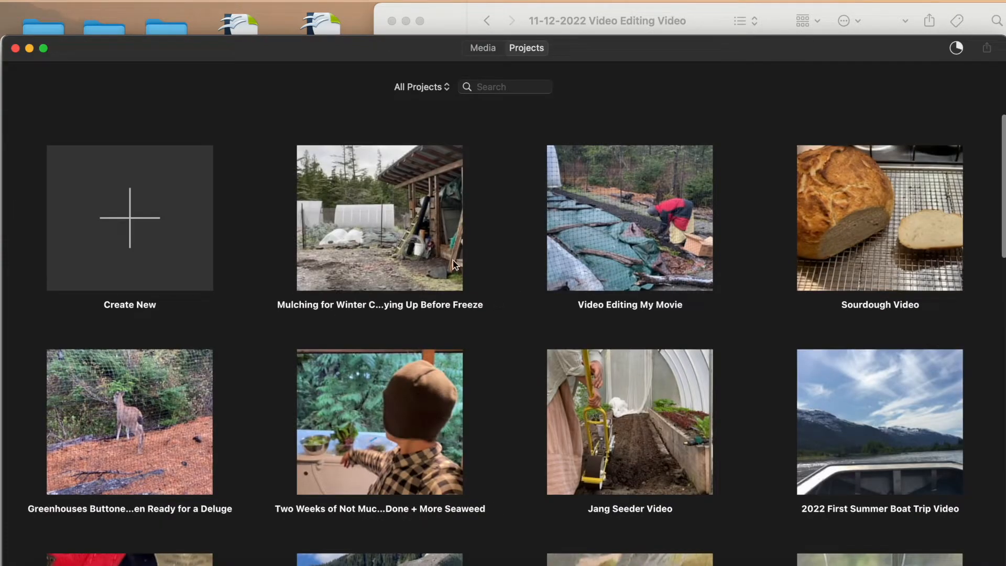
click(639, 234)
double_click(639, 234)
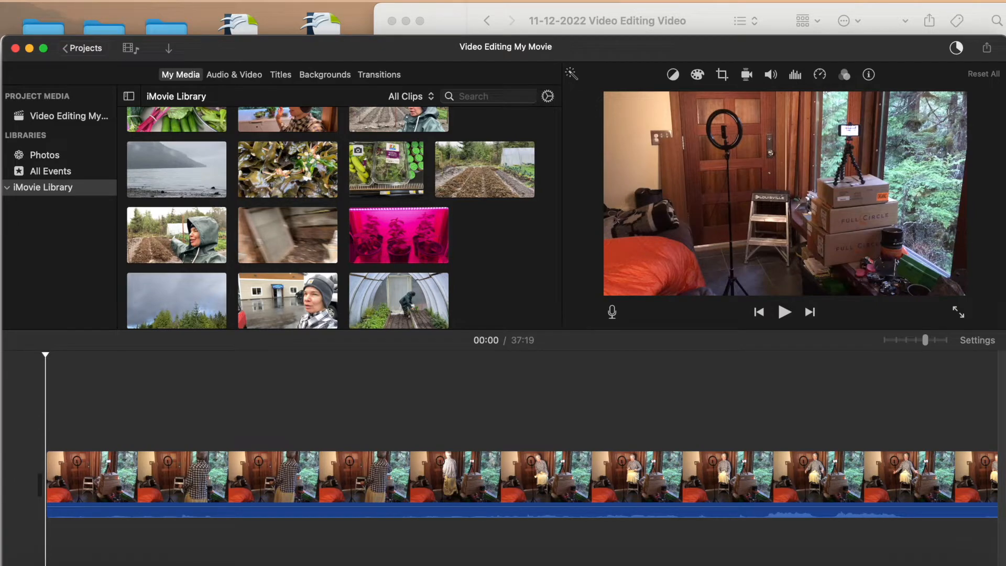
click(111, 1)
click(126, 84)
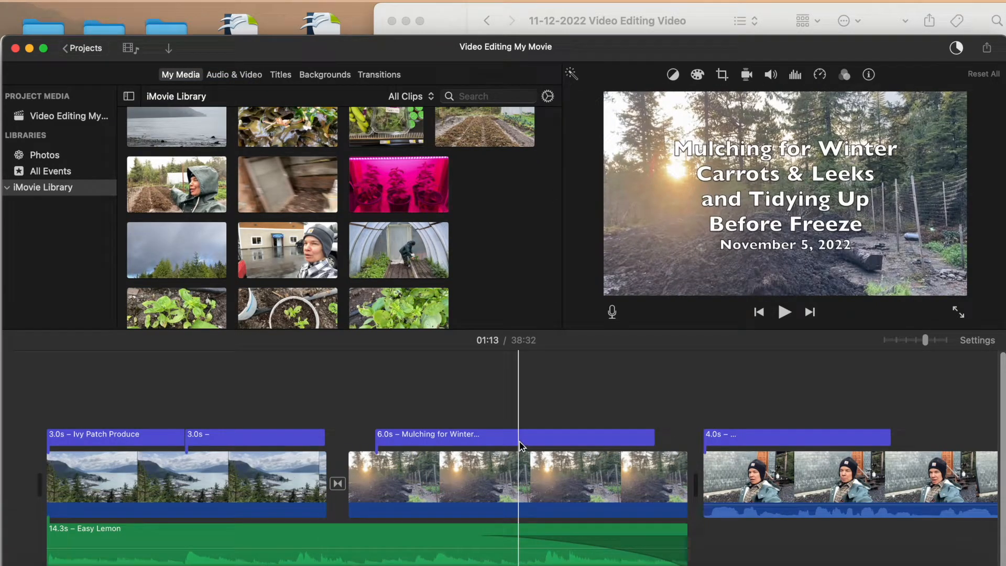
Step: Change the 6.0s intro title's heading to "Mostly Paperwork" and its date to "November 12, 2022"
click(522, 445)
drag(862, 214, 704, 144)
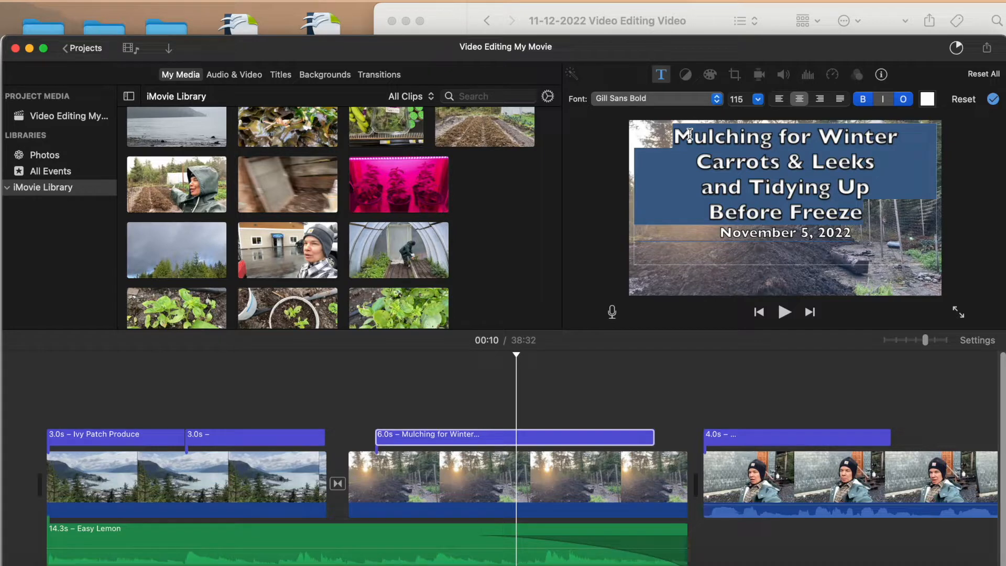
key(BackSpace)
text(ostly Paper)
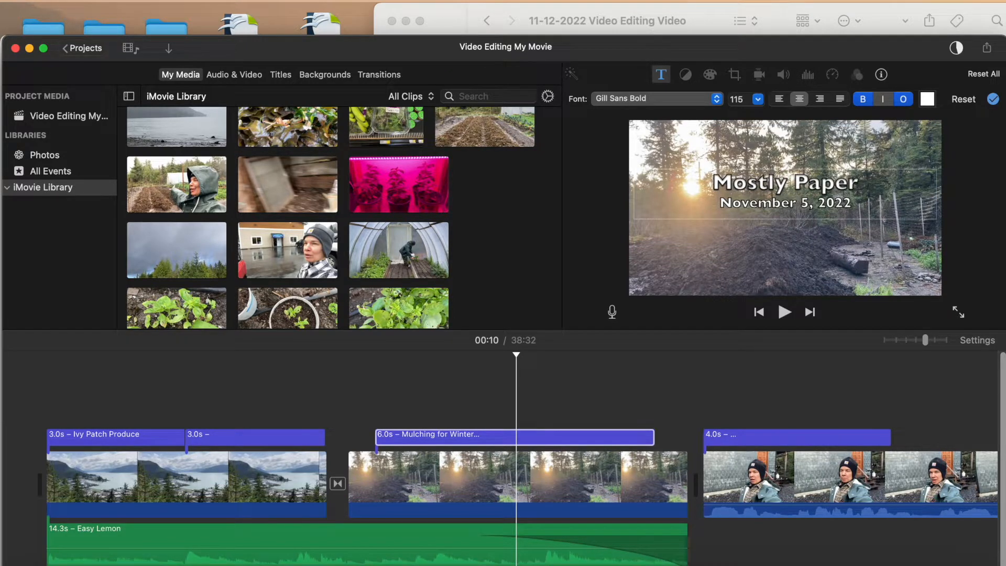
text(work)
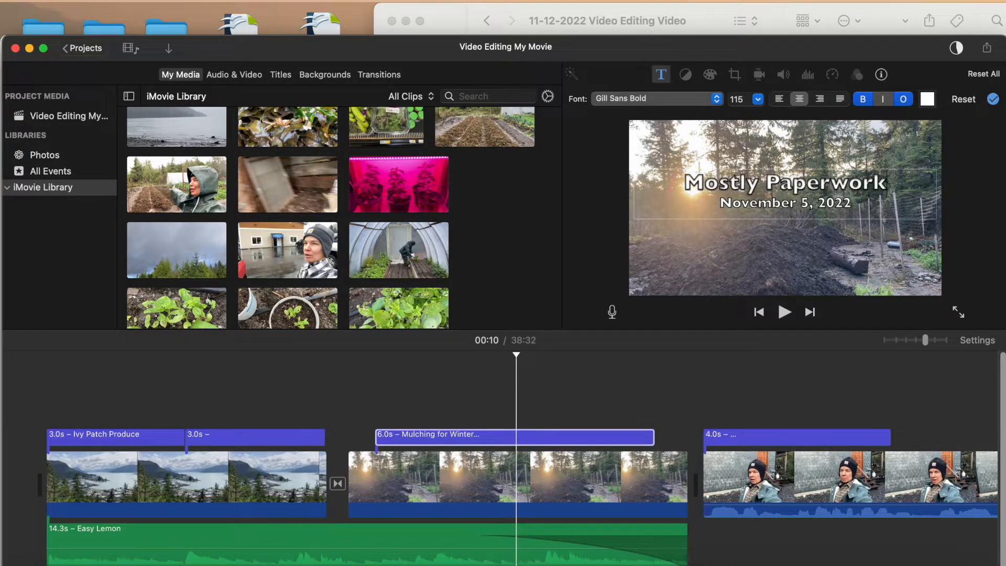
double_click(808, 202)
text(12)
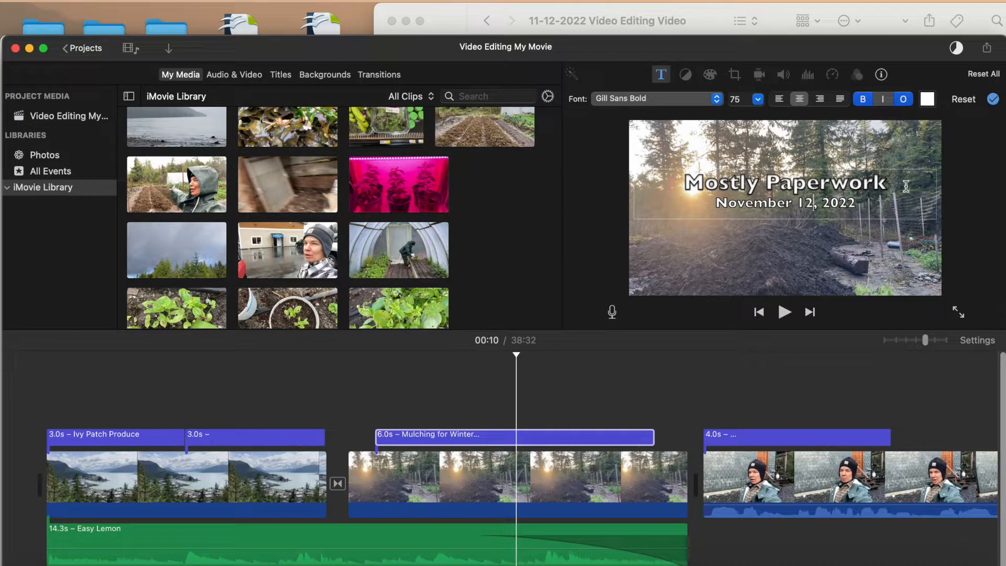
click(966, 199)
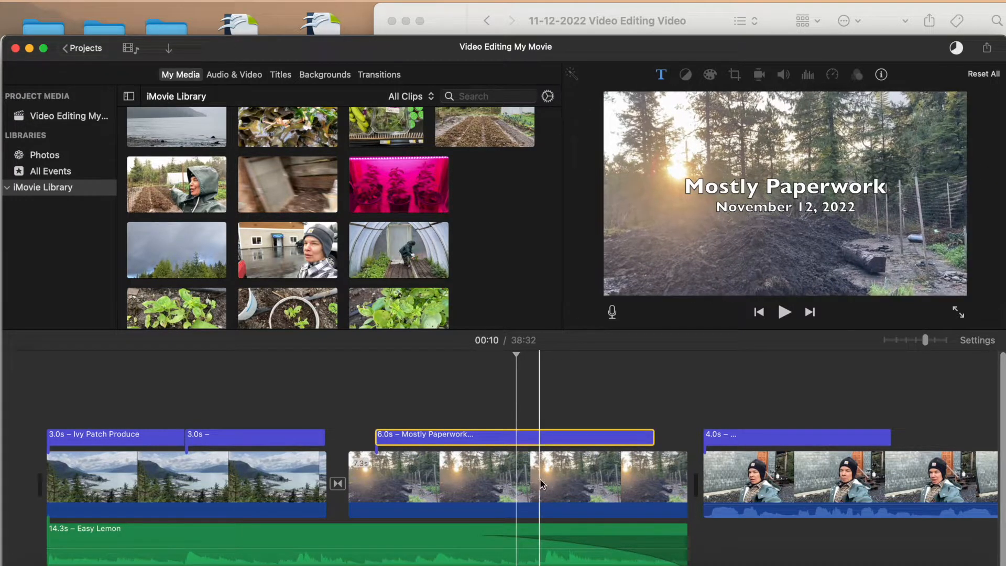
Step: Select the background clip under the Mostly Paperwork title and look along the timeline at the pasted talking clip
click(558, 460)
key(space)
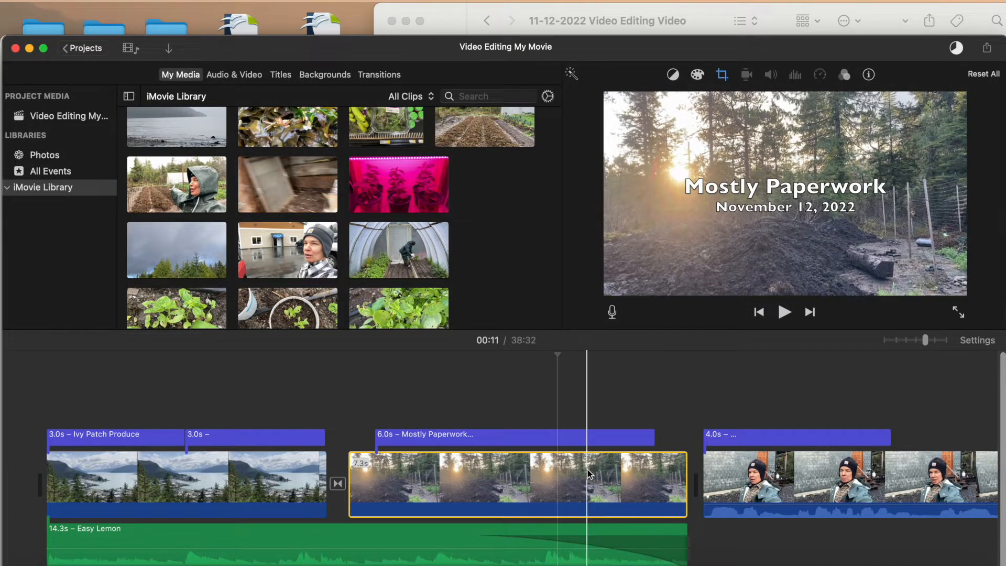
scroll(586, 467, right, 5)
scroll(627, 443, right, 15)
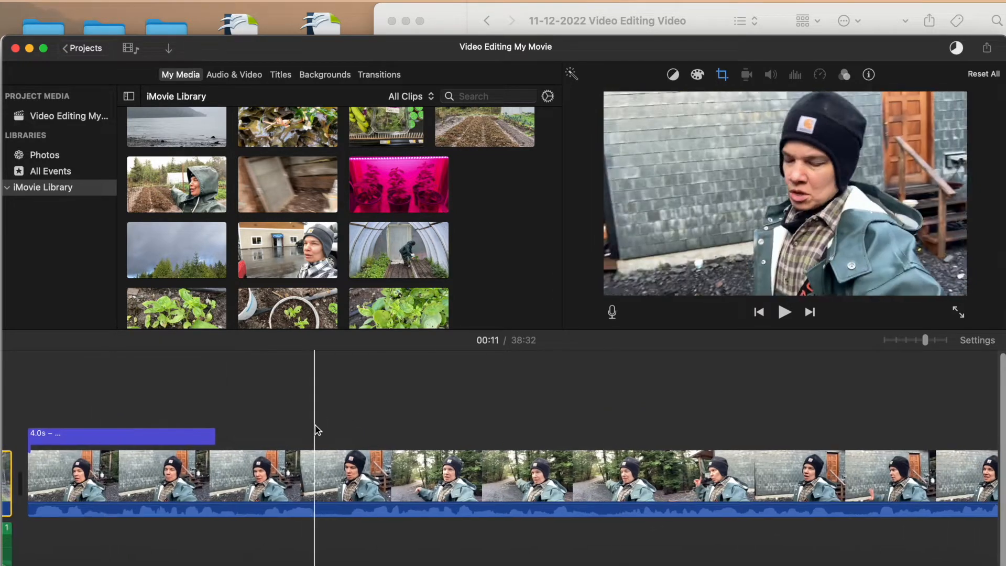
Step: Move the 4.0s Monday October 31 title onto the clip of the room with the ring light and delete the pasted talking clip
drag(171, 433, 835, 421)
scroll(837, 421, right, 13)
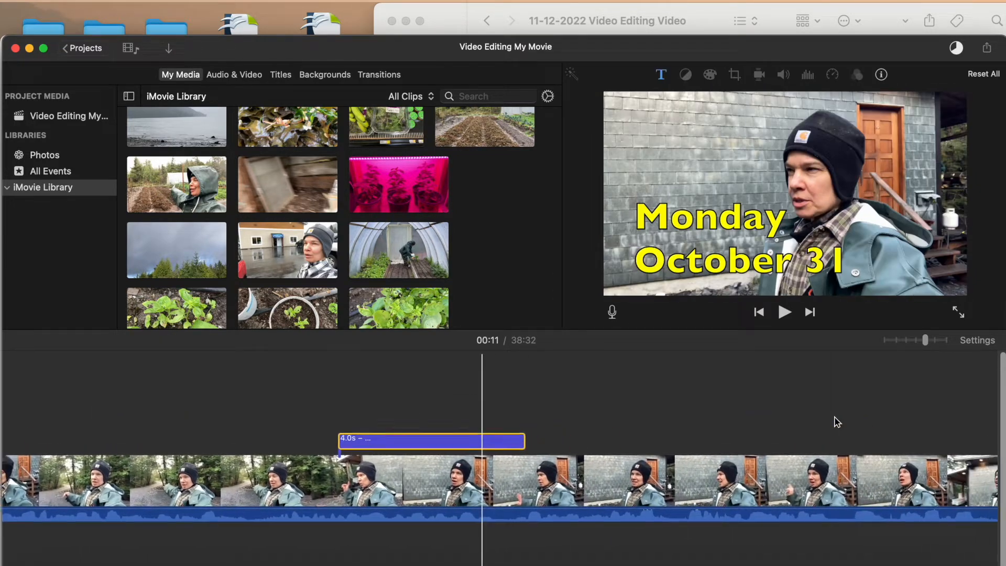
drag(923, 341, 907, 341)
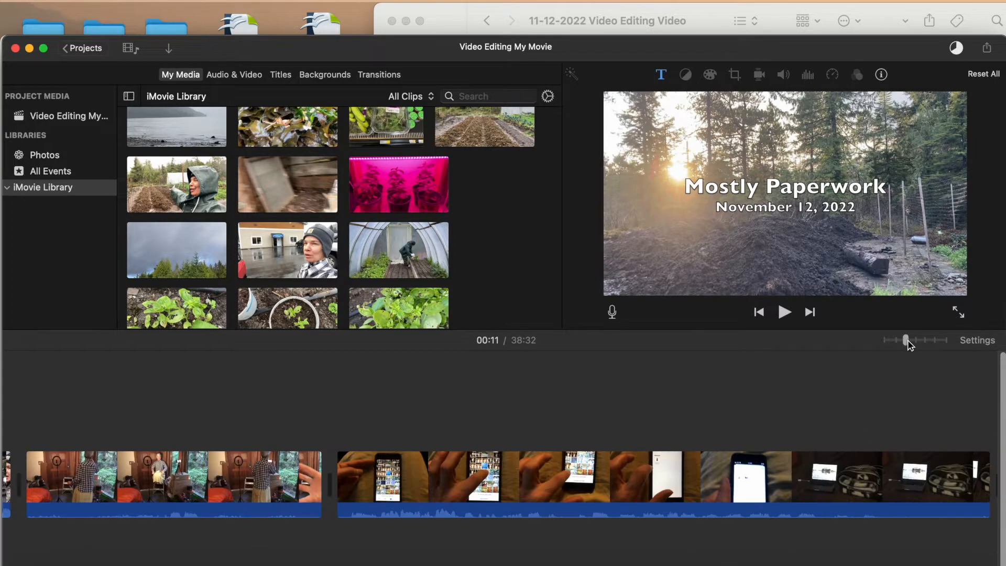
scroll(570, 401, left, 10)
scroll(571, 402, left, 3)
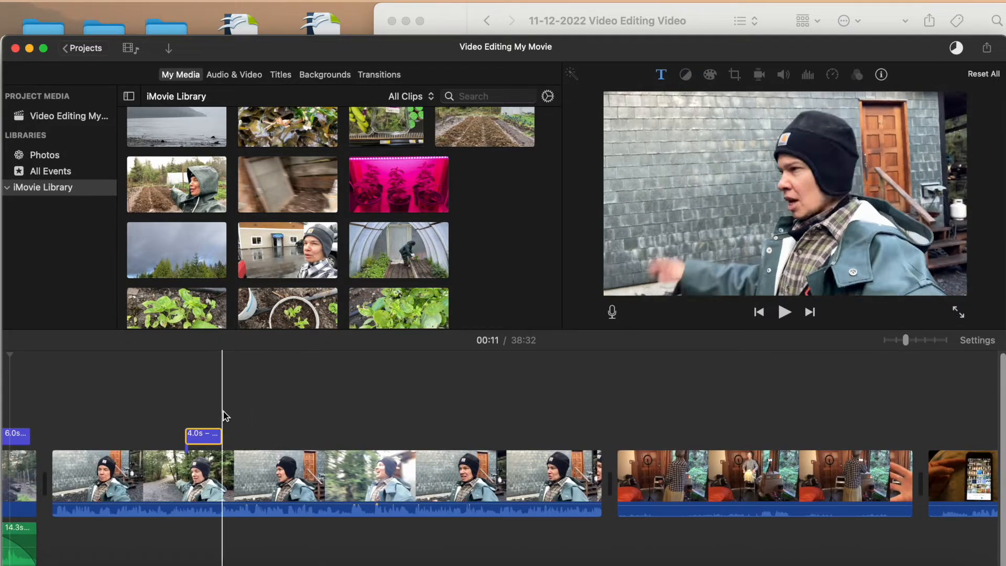
drag(201, 429, 627, 422)
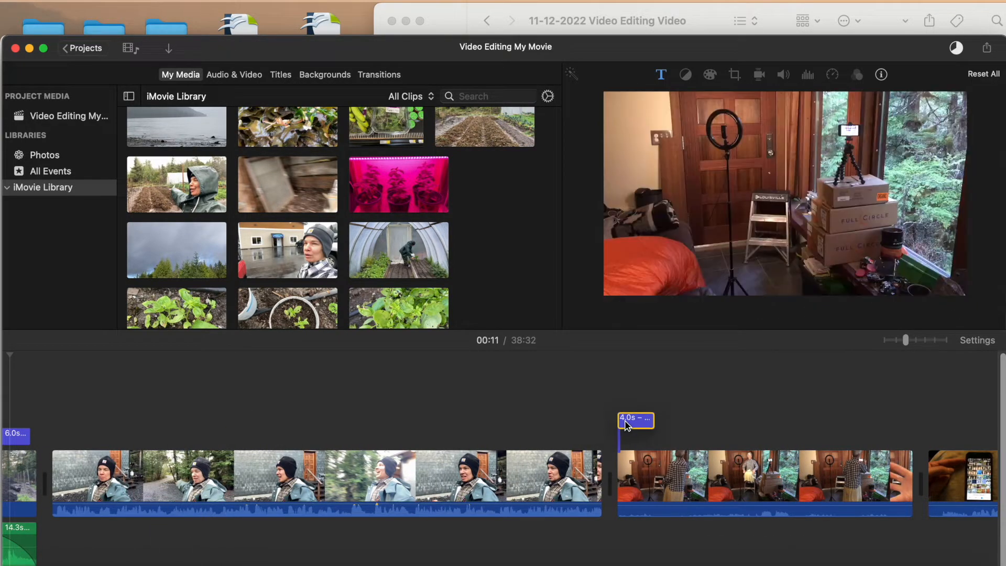
click(487, 485)
key(Delete)
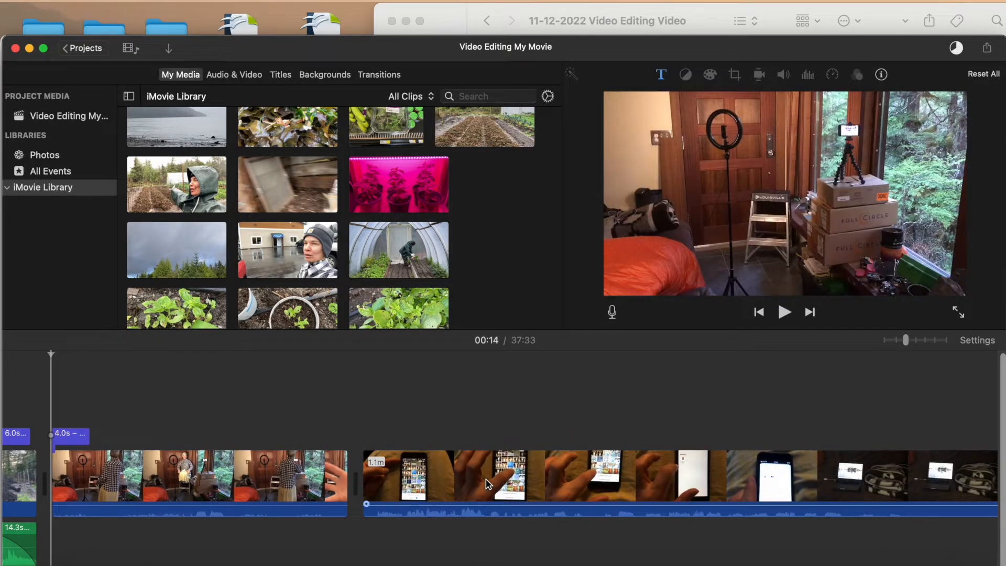
Step: Switch to Finder and check the modification date of Video 4 Poly Tunnel Blows Off.MOV
click(76, 432)
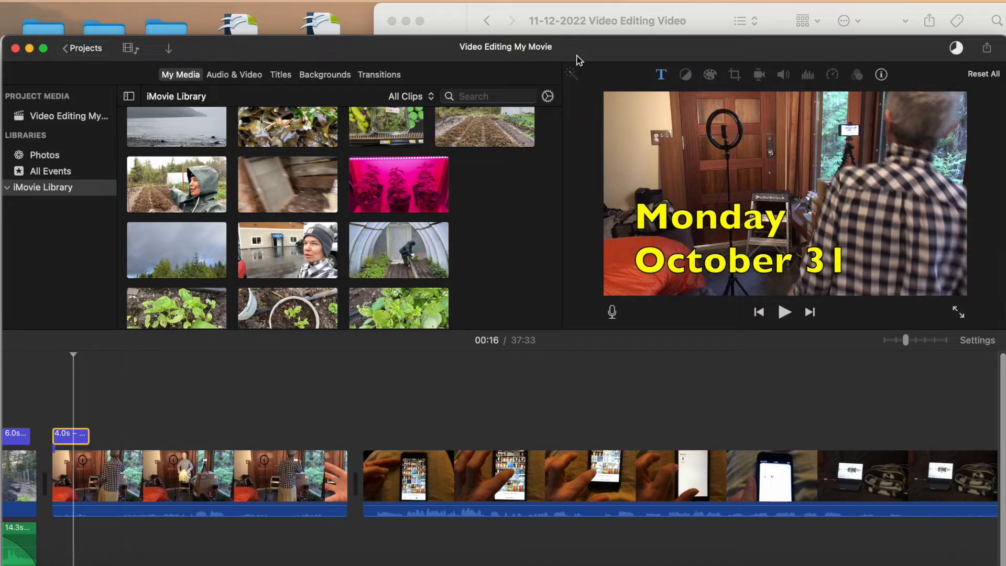
click(707, 21)
scroll(587, 179, up, 3)
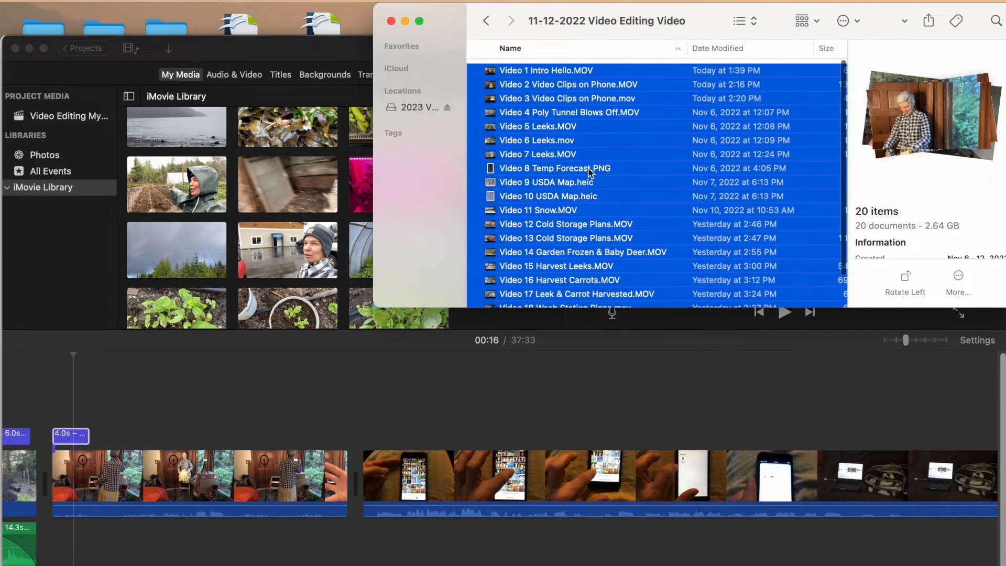
click(718, 112)
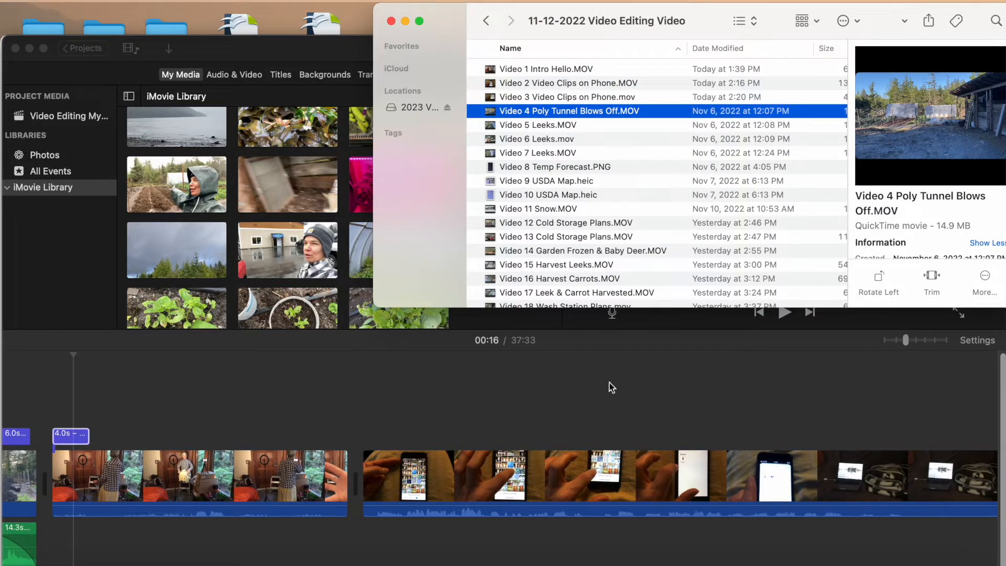
Step: Back in iMovie, move the 4.0s date title to the start of the poly tunnel clip
click(68, 441)
drag(70, 438, 734, 435)
scroll(741, 431, right, 10)
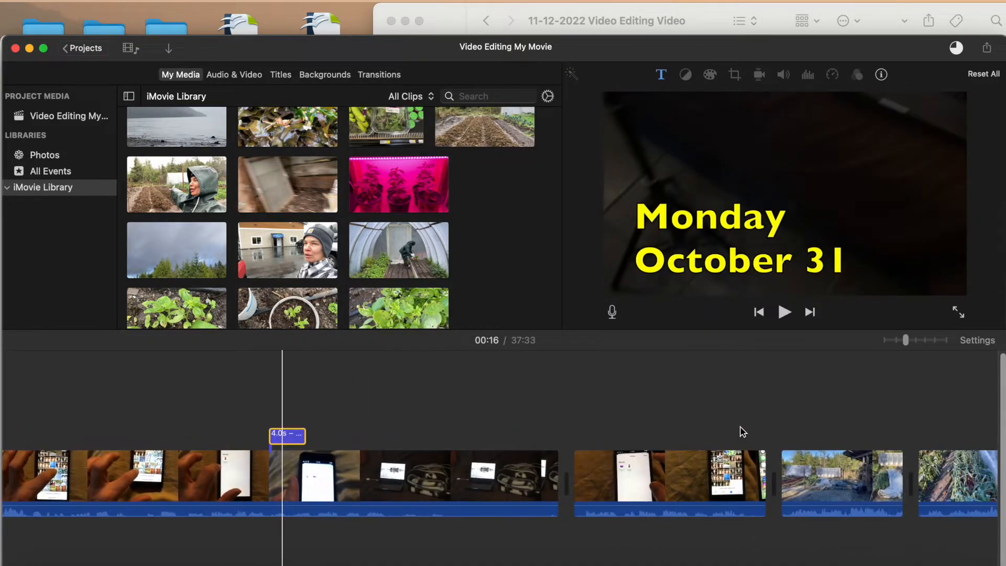
drag(287, 435, 797, 435)
scroll(734, 435, right, 5)
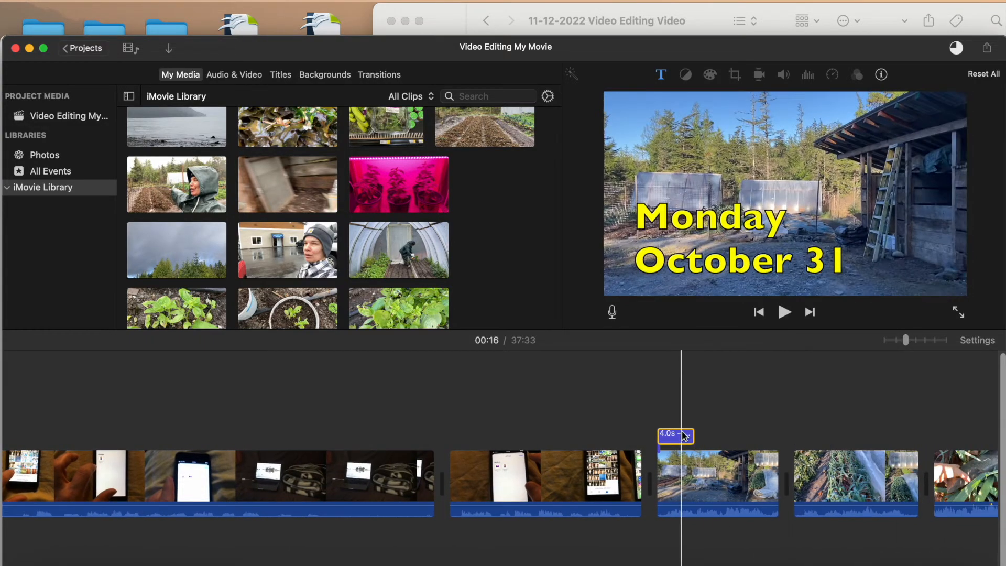
Step: Recheck the poly tunnel clip's date in Finder and change the second line of its iMovie title to "November 6"
click(776, 16)
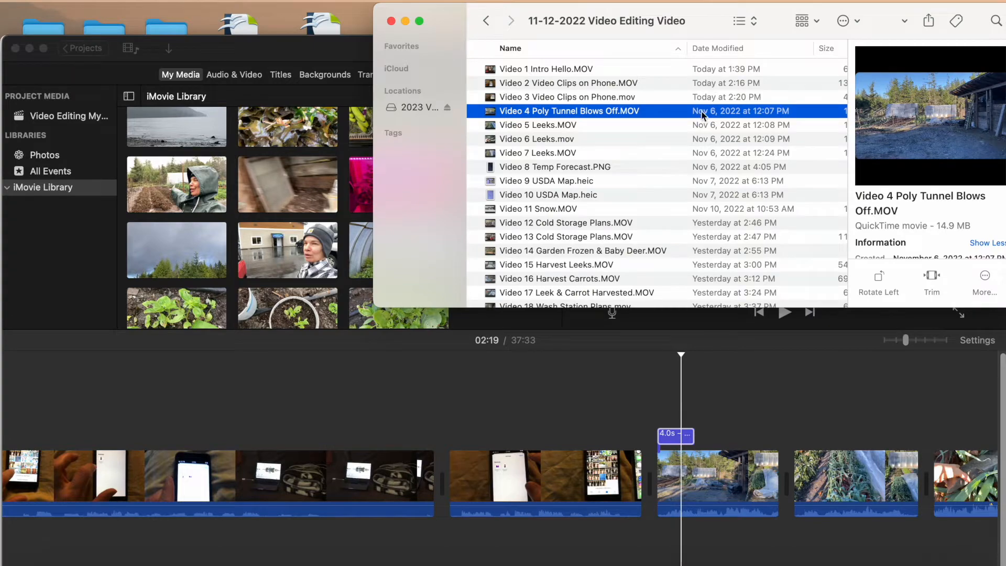
click(714, 506)
click(670, 434)
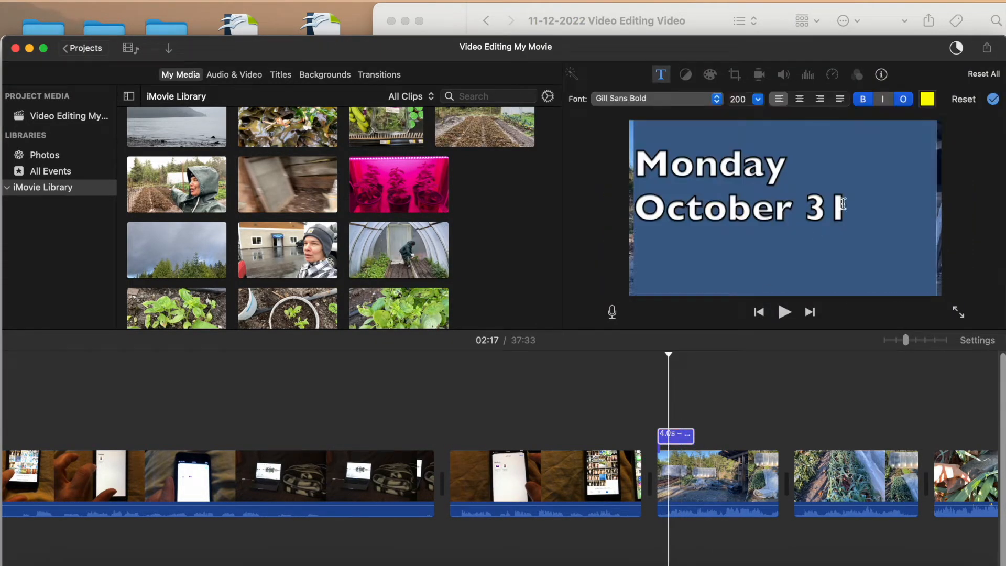
drag(847, 204, 639, 211)
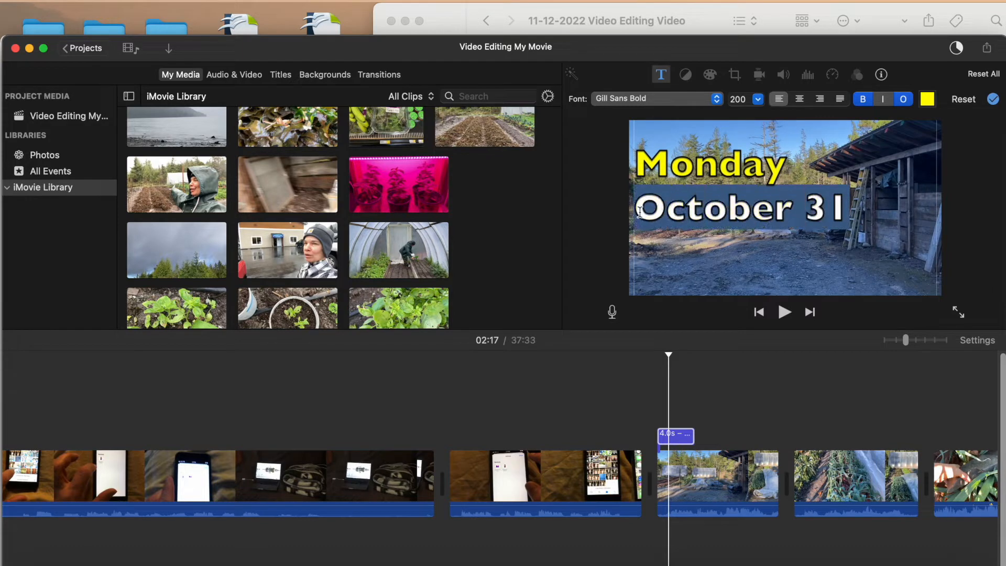
text(6)
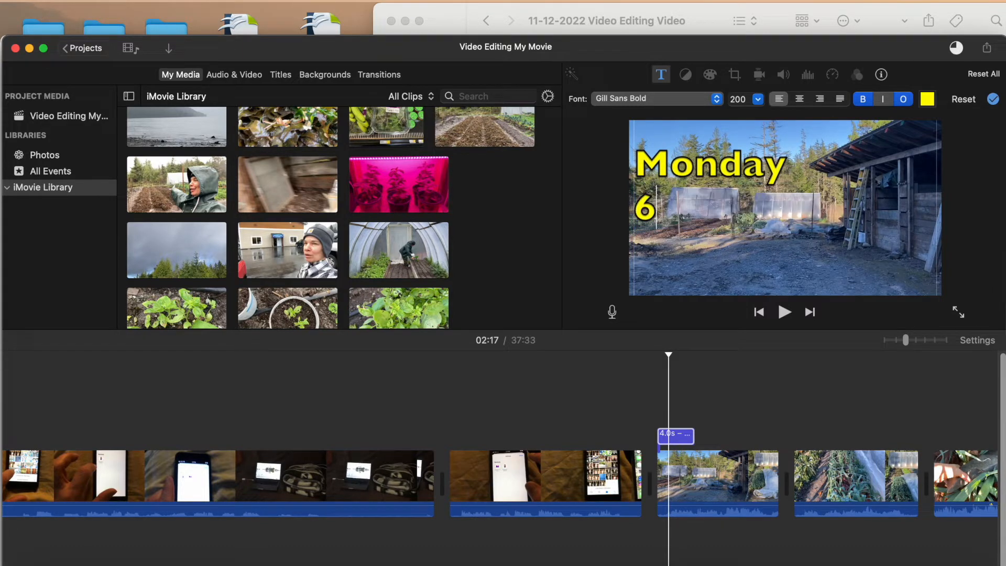
text(November)
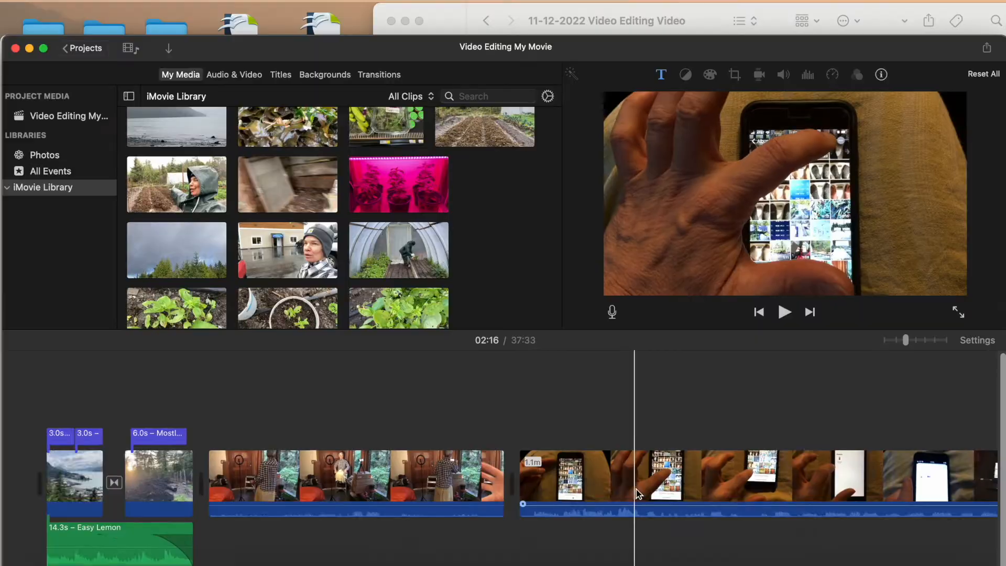
Step: Switch to Finder to check the date of Video 9 USDA Map.heic and return to the iMovie timeline
scroll(465, 471, right, 10)
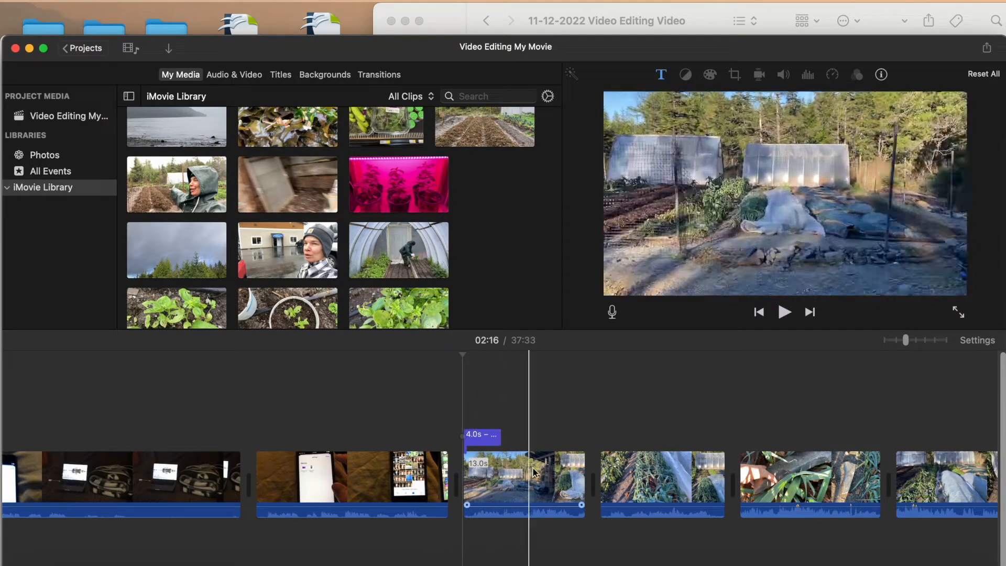
click(699, 22)
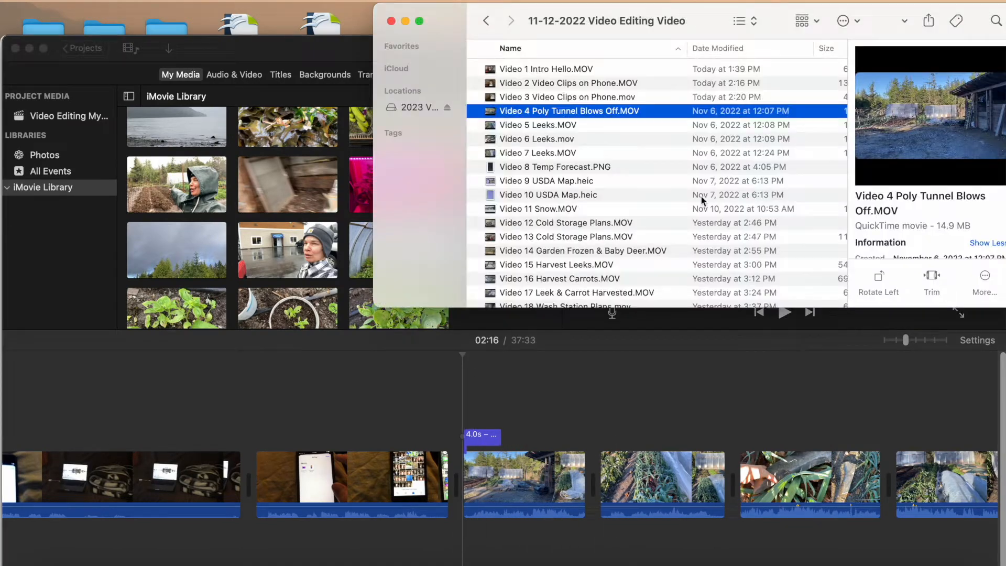
click(713, 181)
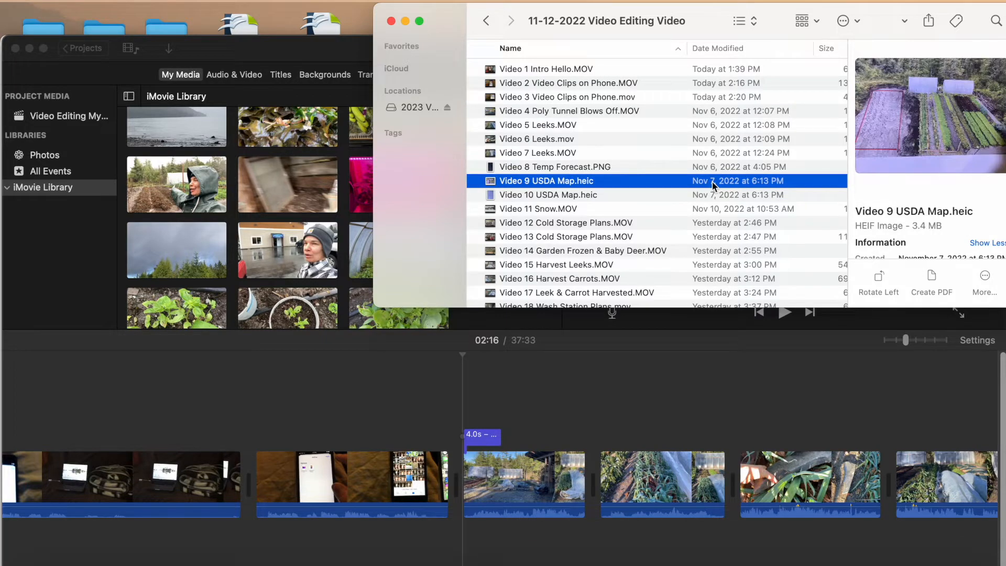
click(724, 427)
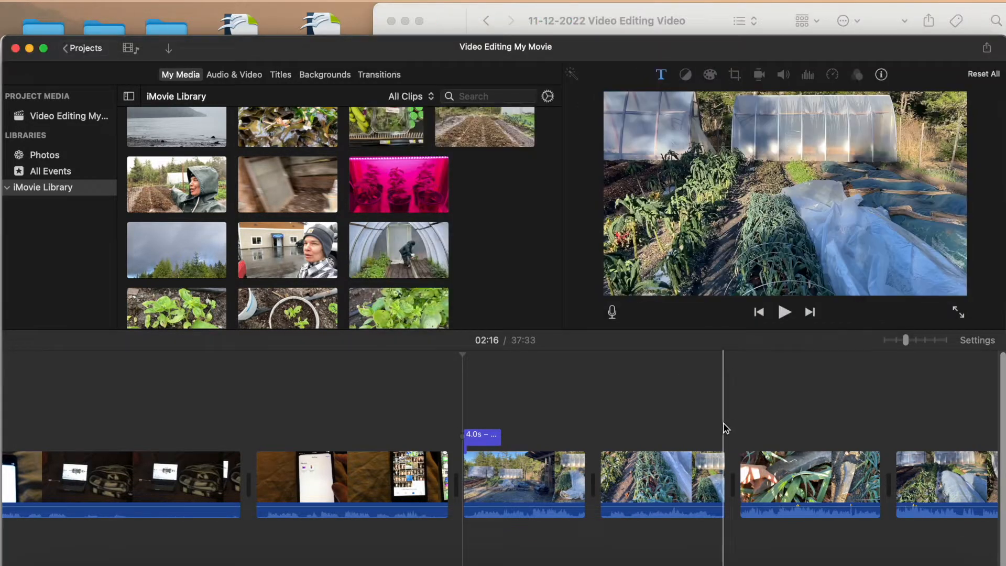
Step: Paste a copy of the November 6 title at the start of the garden map picture and change its date to "November 7"
scroll(724, 427, right, 10)
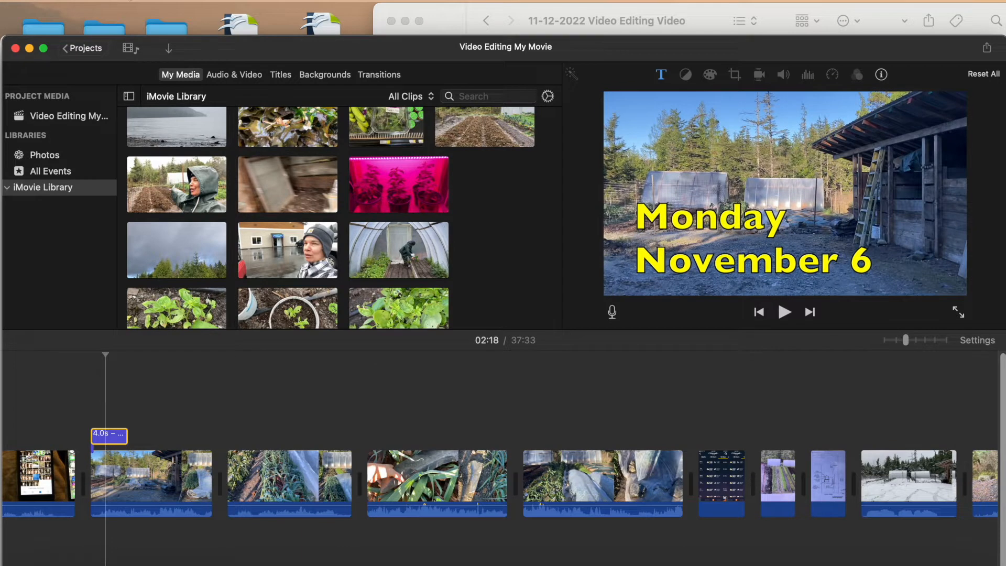
click(120, 0)
click(131, 69)
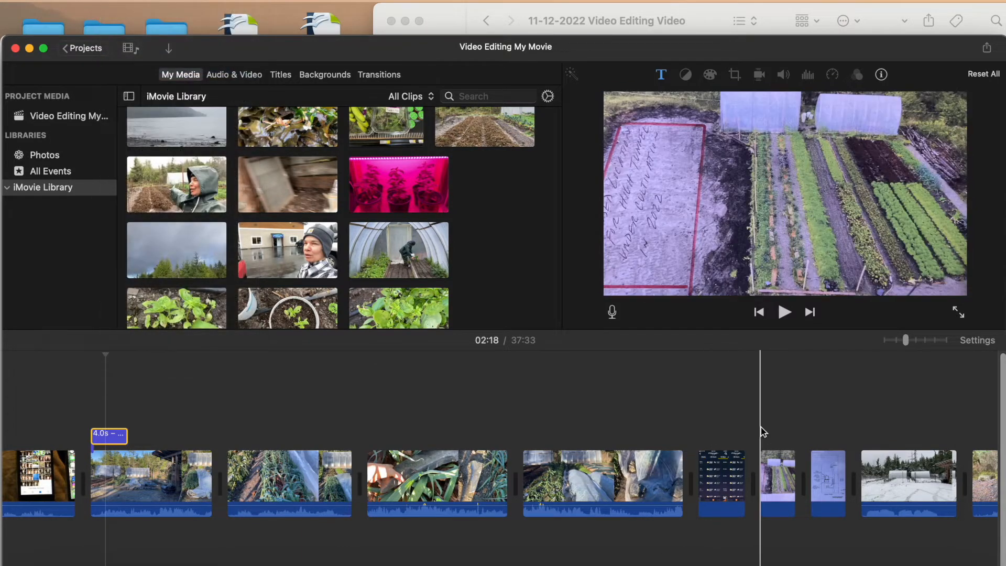
scroll(723, 416, right, 2)
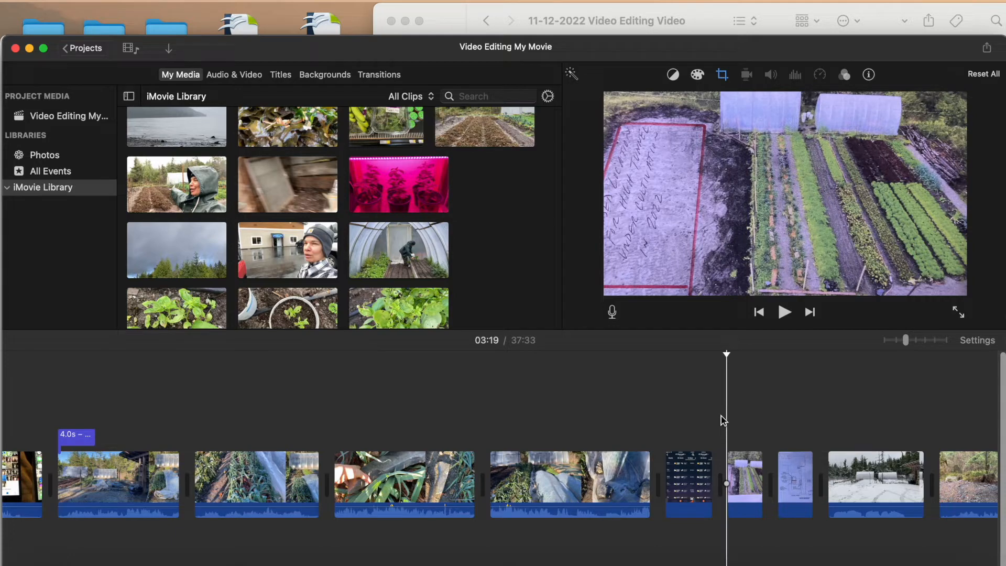
click(120, 0)
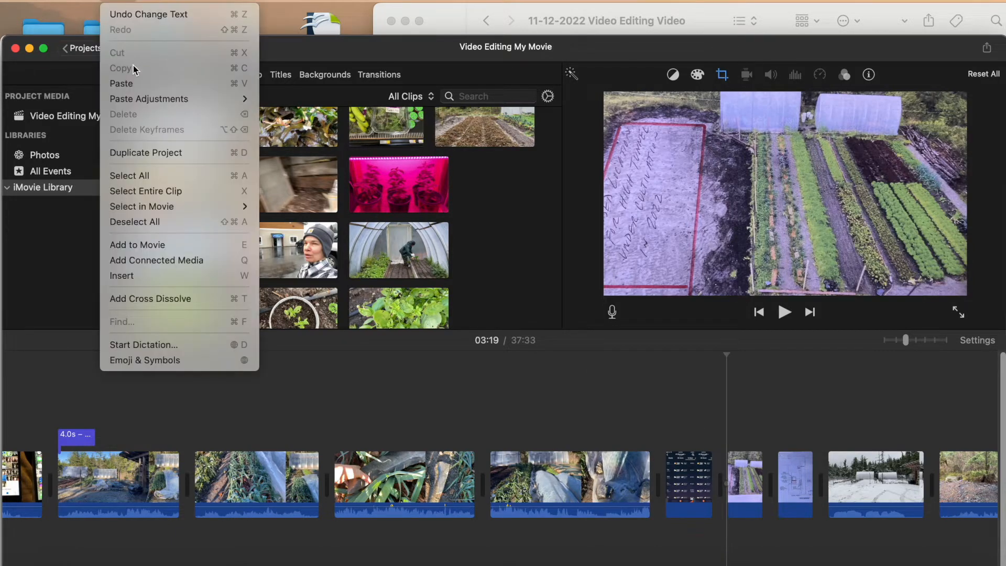
click(134, 84)
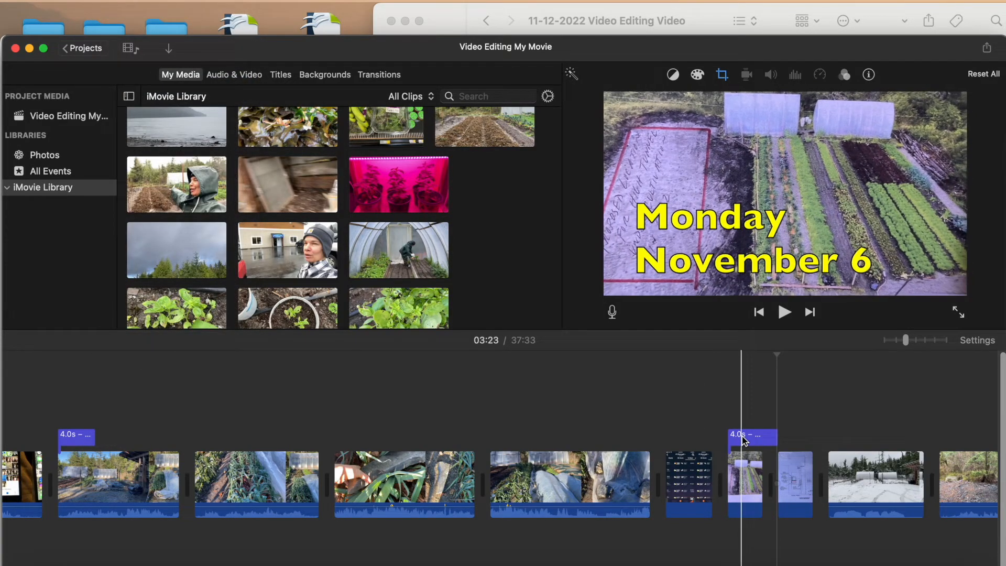
double_click(741, 437)
click(876, 217)
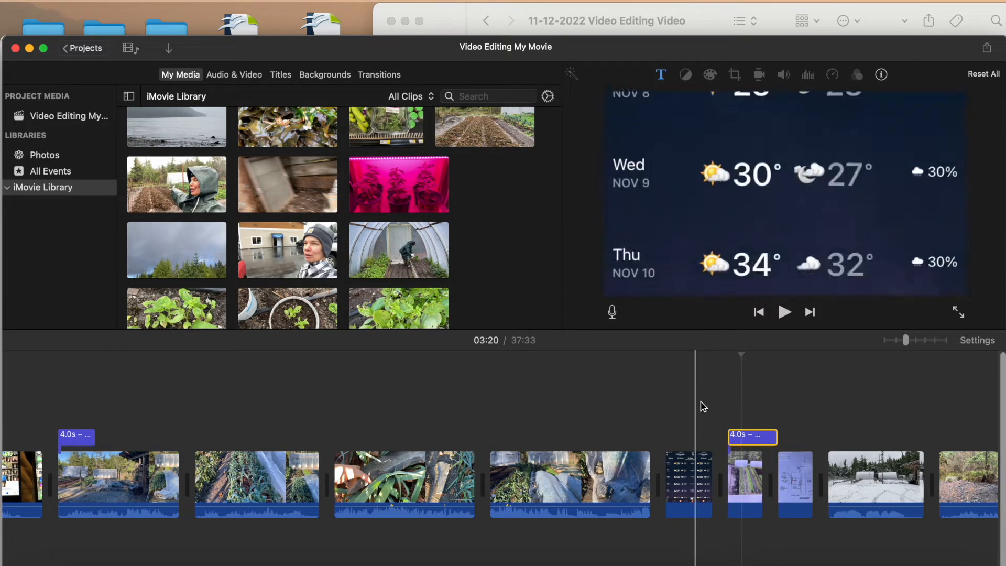
Step: Add a Swap transition between the temperature forecast and garden map pictures, keeping the November 7 title at the garden map's start
click(383, 76)
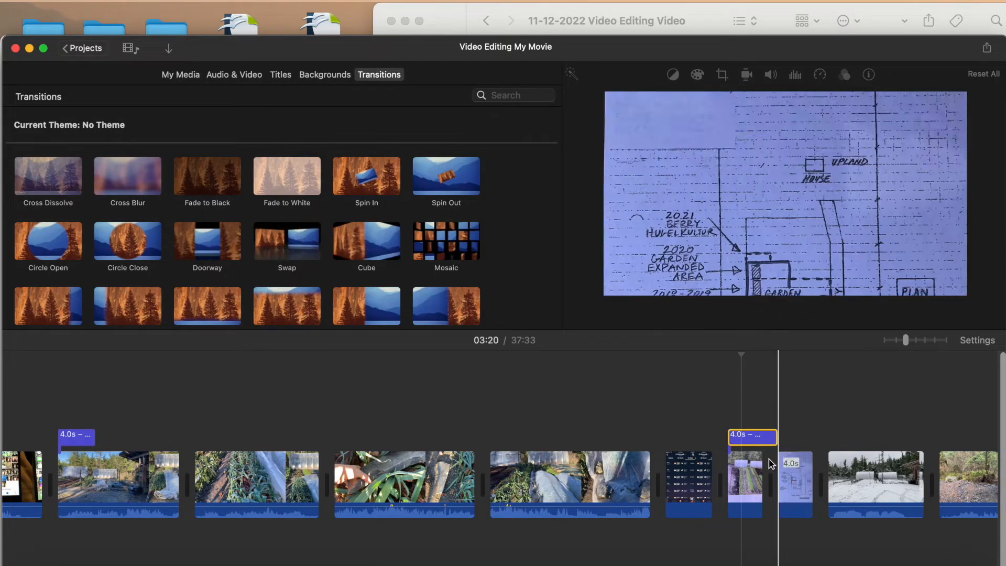
drag(746, 440, 761, 440)
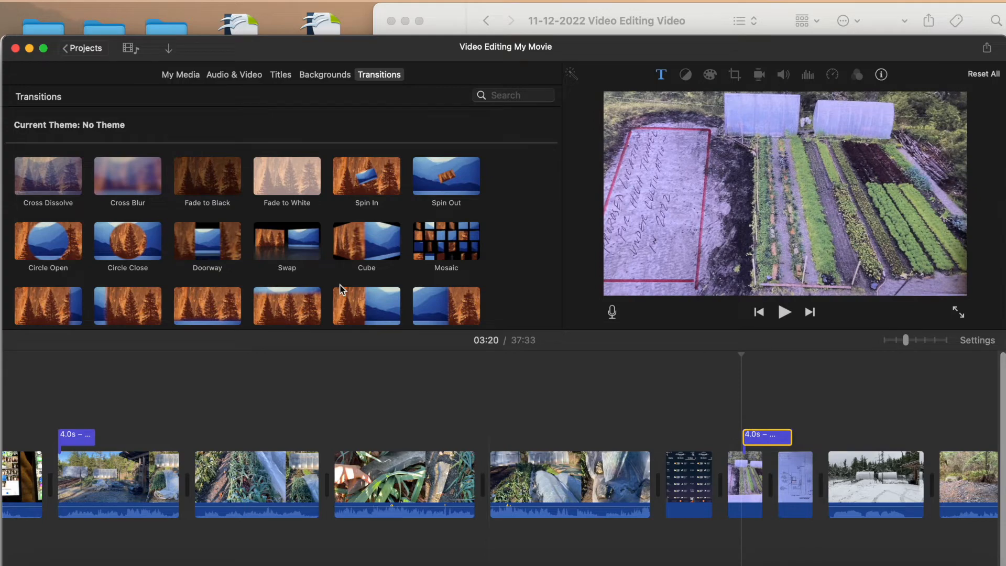
drag(287, 245, 708, 481)
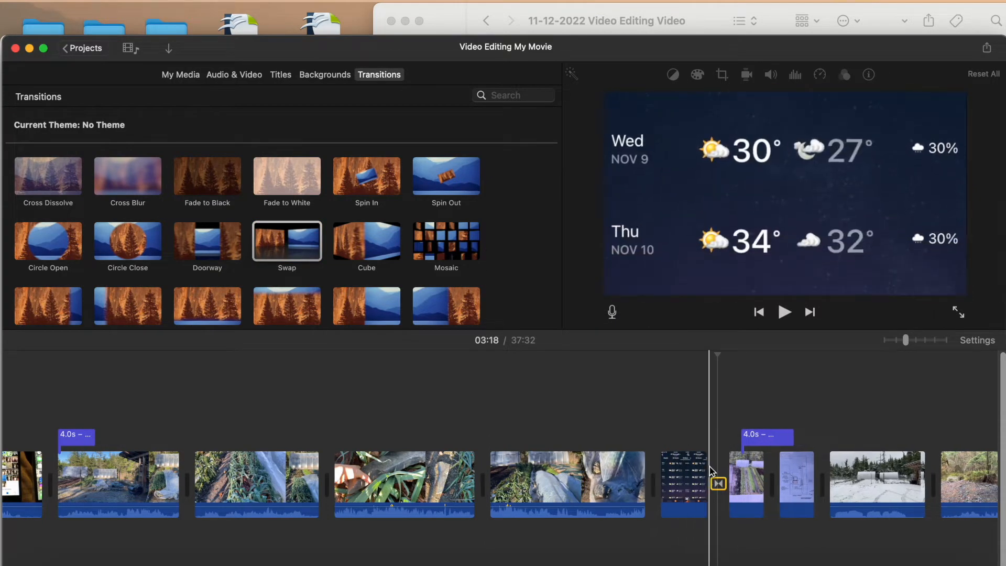
drag(762, 436, 747, 436)
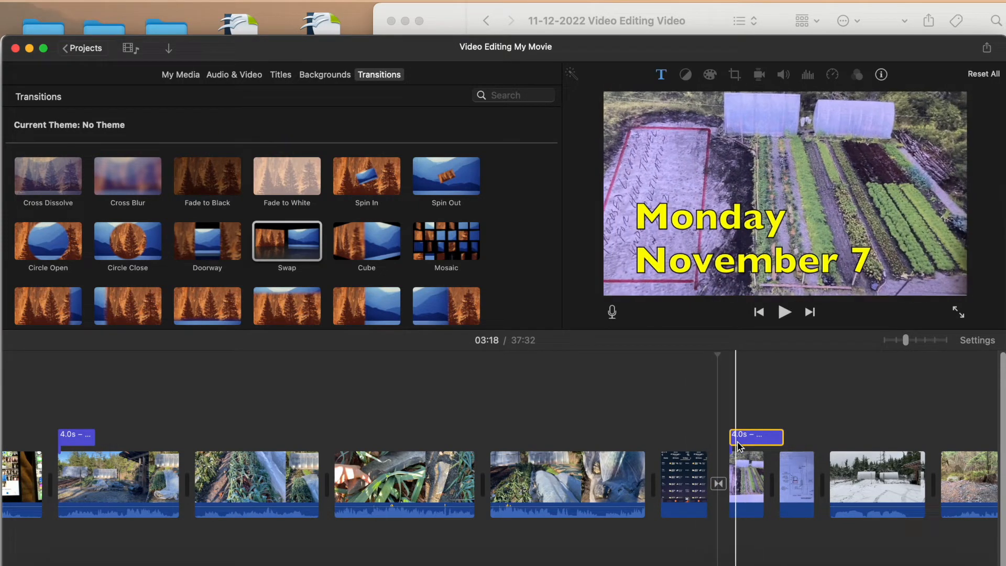
Step: Switch to Finder, check the date of Video 11 Snow.MOV, and locate the snow clip in the iMovie timeline
click(866, 23)
scroll(731, 219, down, 3)
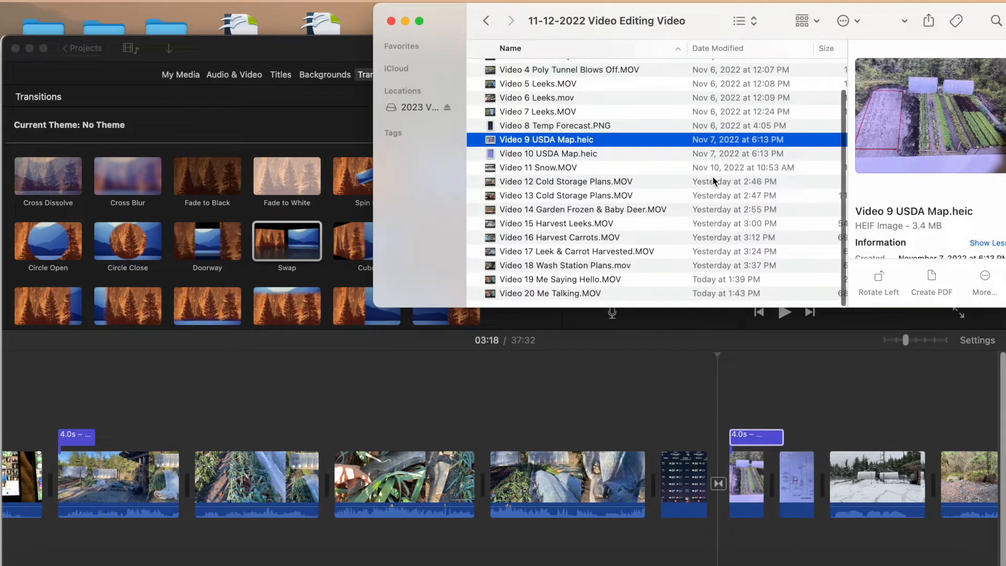
click(709, 166)
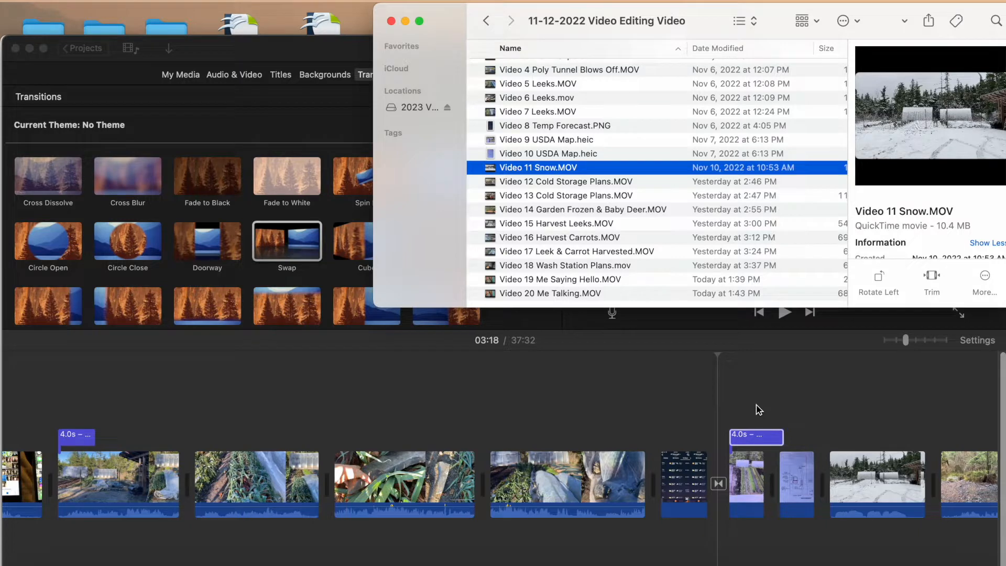
scroll(824, 478, right, 10)
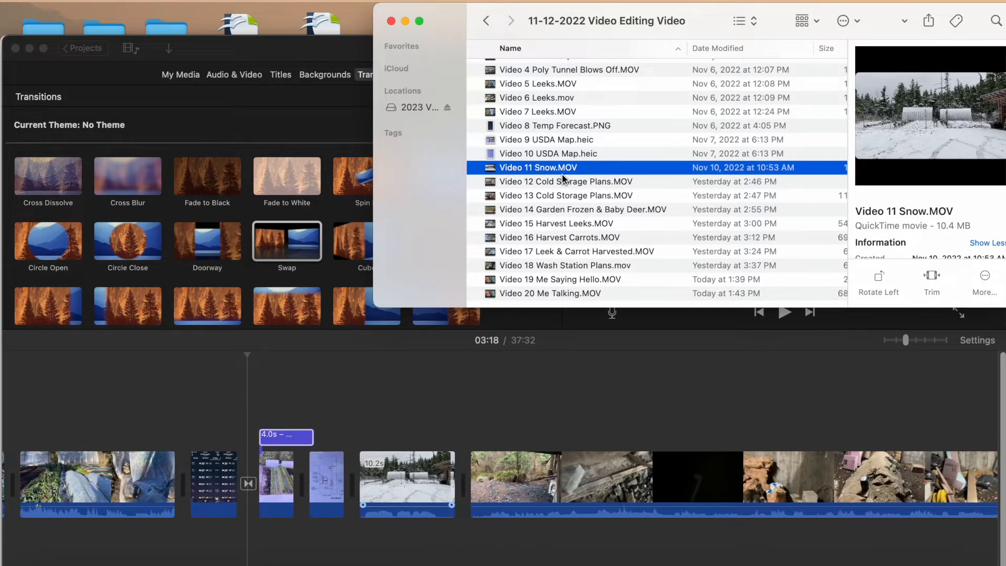
Step: Copy the November 7 title, paste it over the start of the snow clip, and open the copy's date text for editing
click(351, 428)
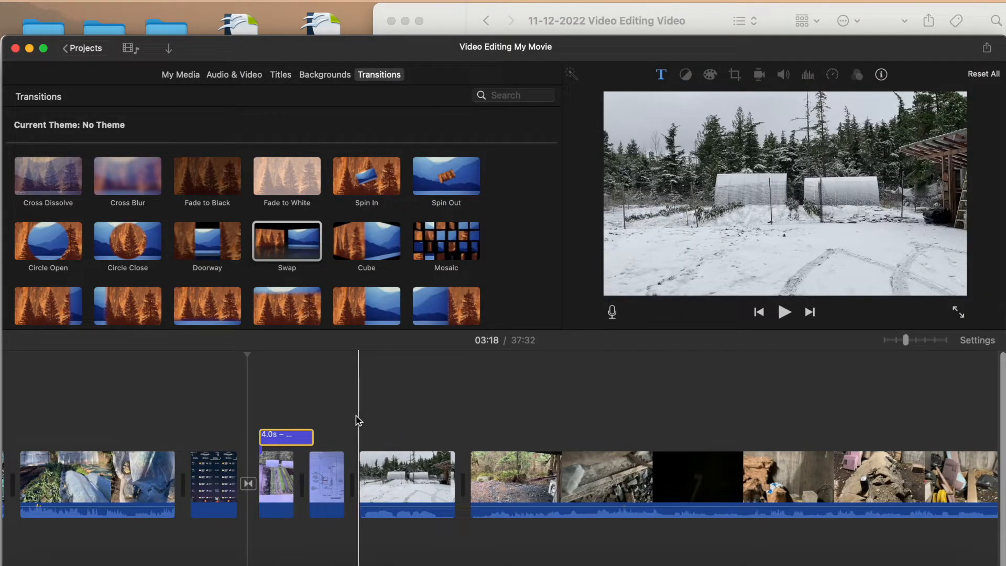
click(279, 439)
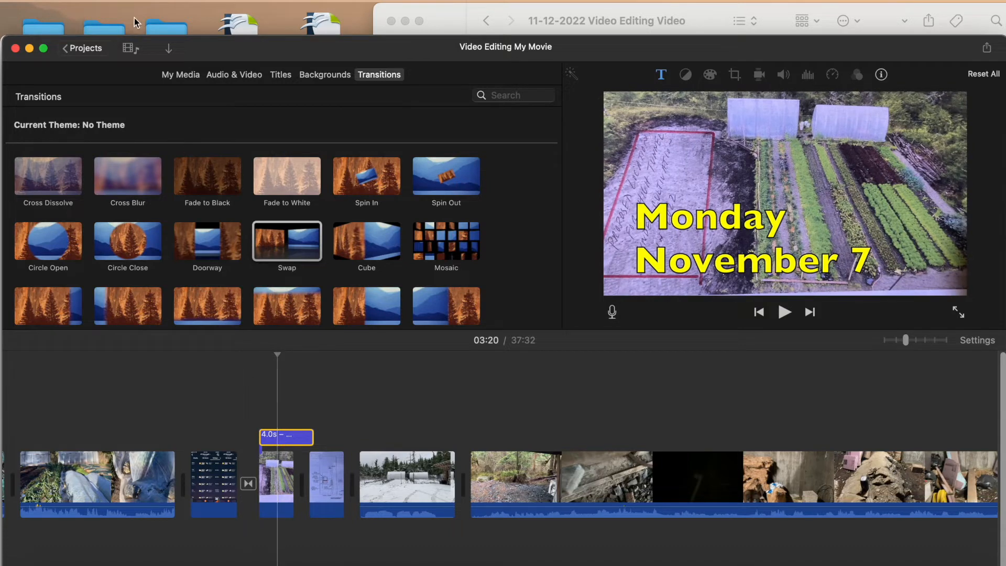
click(120, 1)
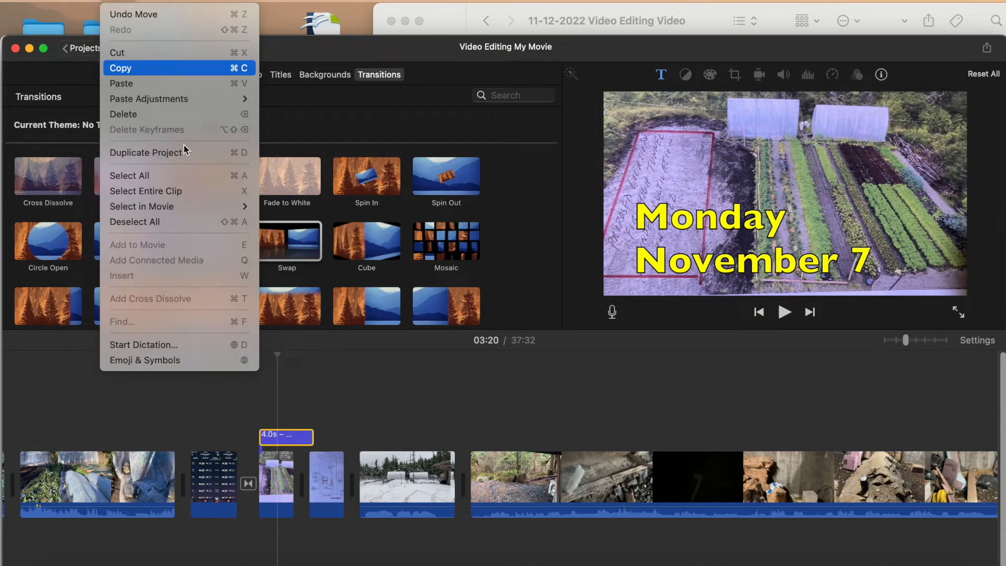
click(137, 68)
click(367, 409)
click(119, 2)
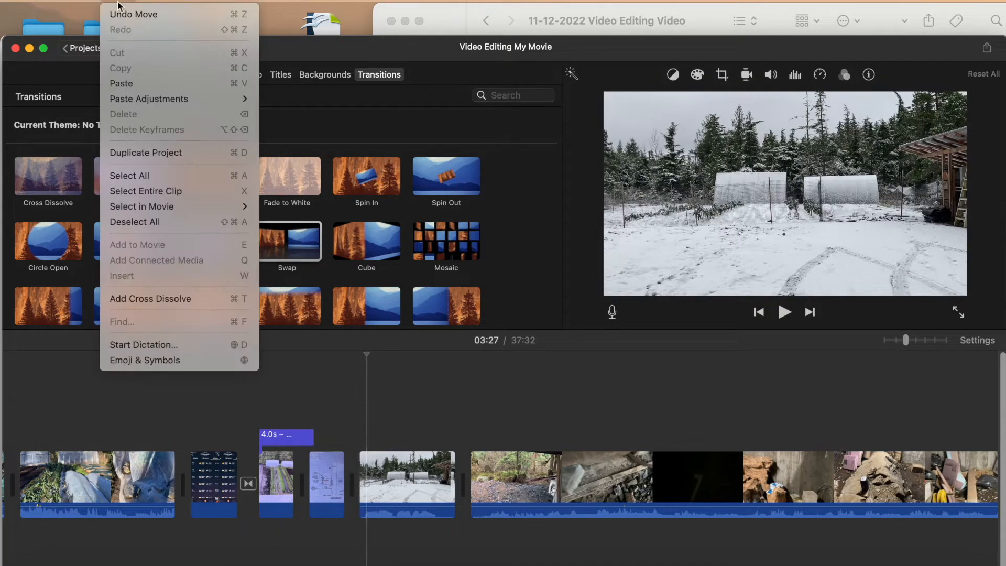
click(139, 85)
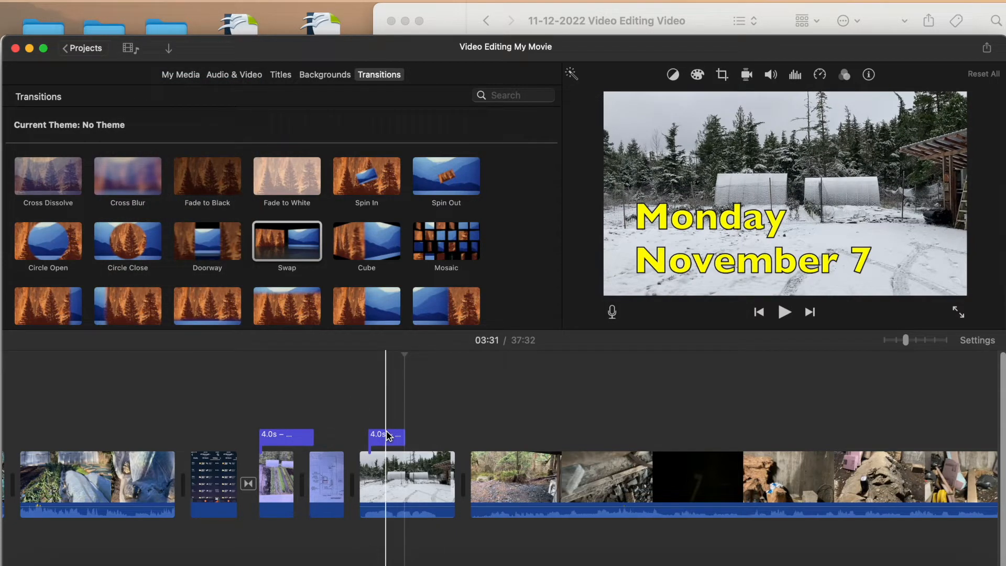
click(388, 435)
click(881, 204)
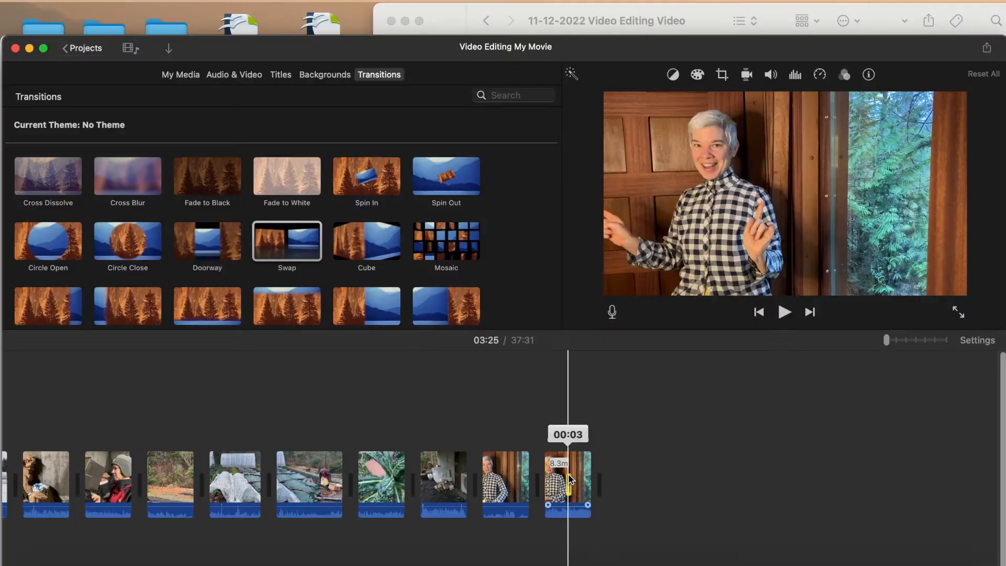
Step: Move the long talking clip from the end of the timeline to just after the intro clips and split it at 01:52
click(575, 465)
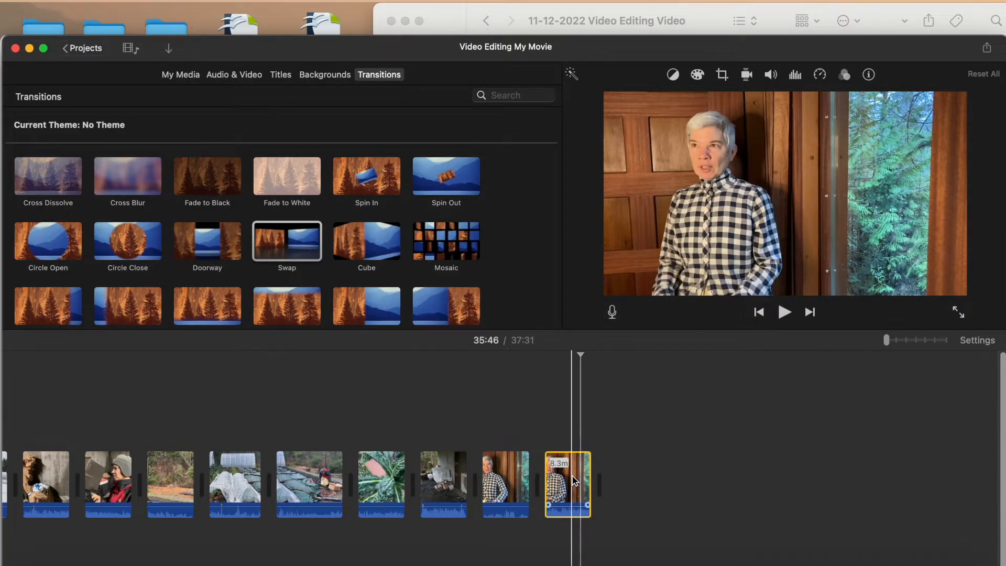
drag(574, 465, 191, 464)
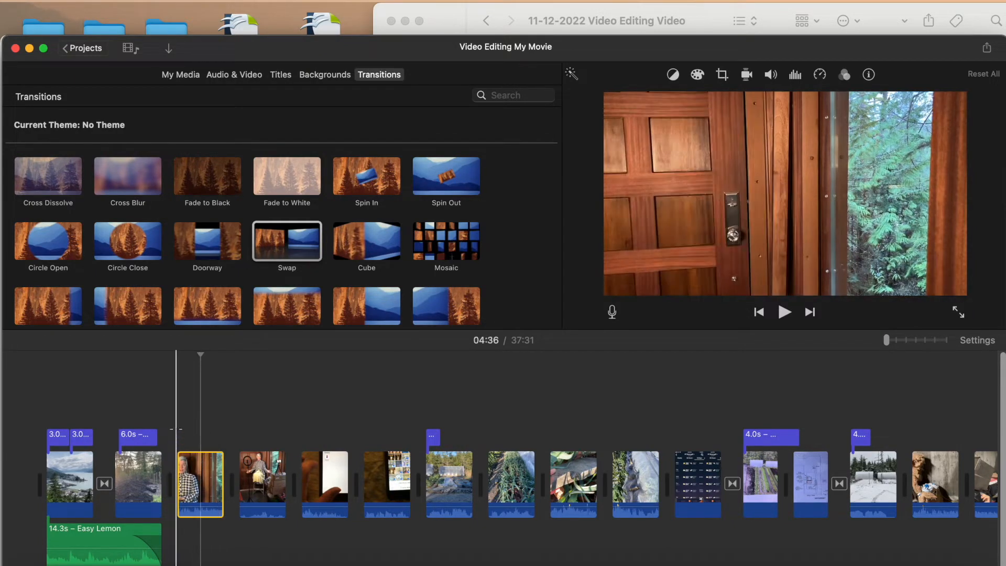
drag(885, 339, 905, 340)
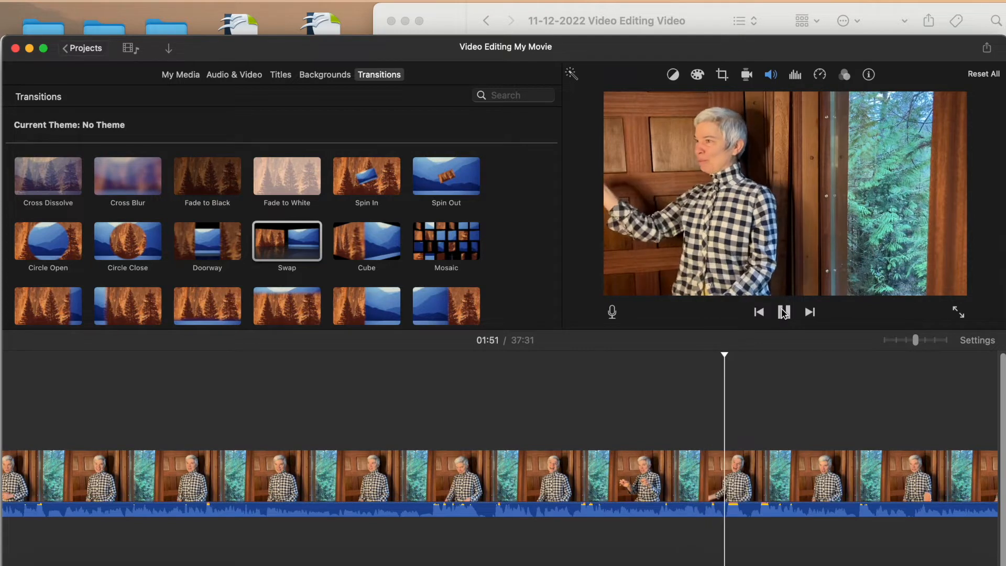
click(783, 313)
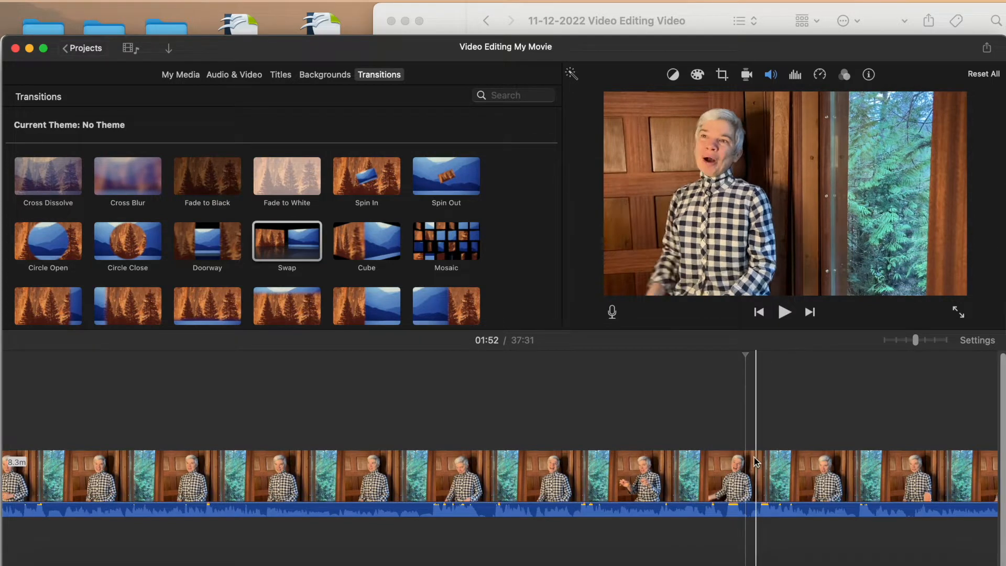
click(749, 478)
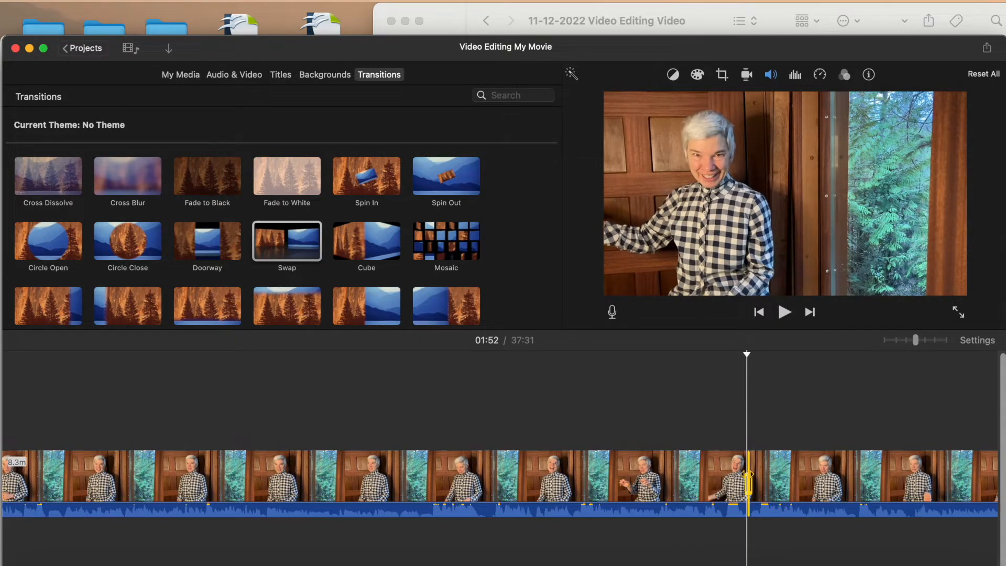
key(Delete)
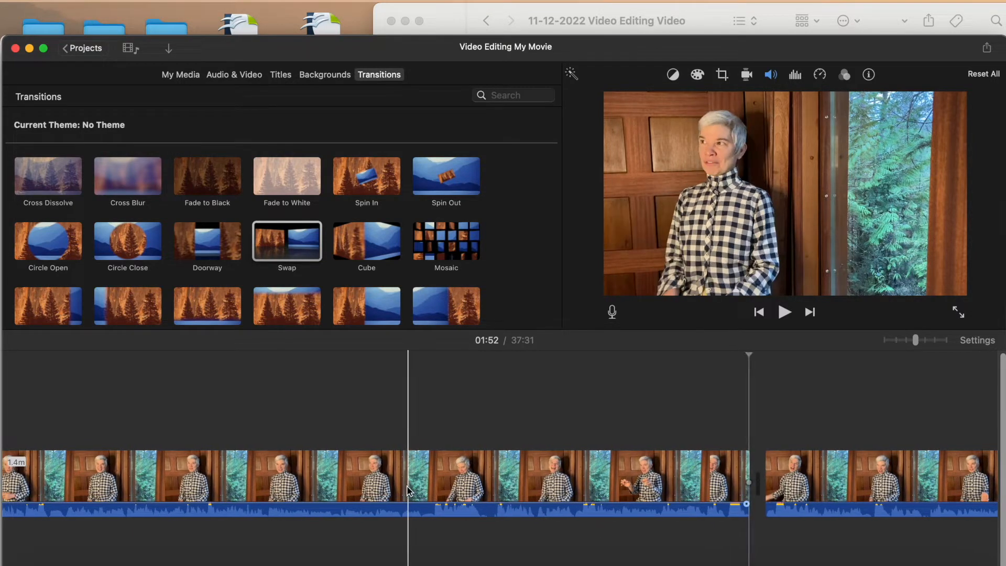
Step: Move the November 6 garden clip between the two talking parts and shift its title away from the clip's start
scroll(409, 490, right, 10)
drag(63, 479, 776, 482)
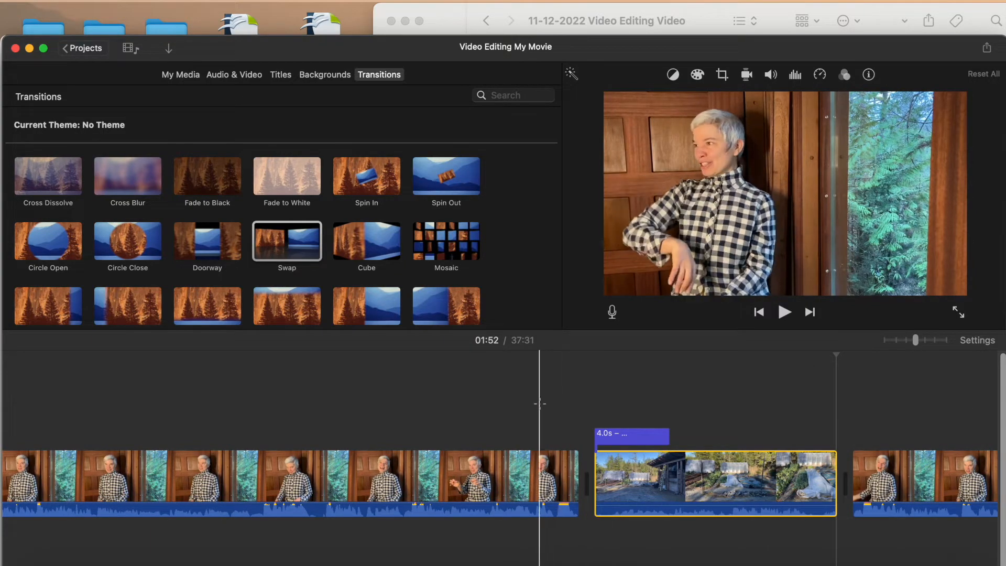
click(784, 313)
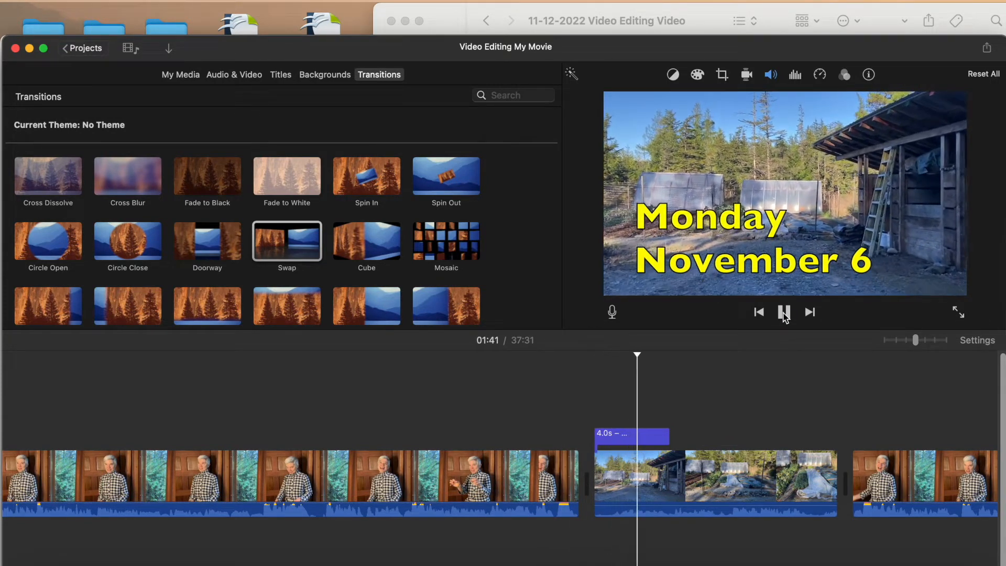
click(639, 434)
drag(627, 433, 678, 434)
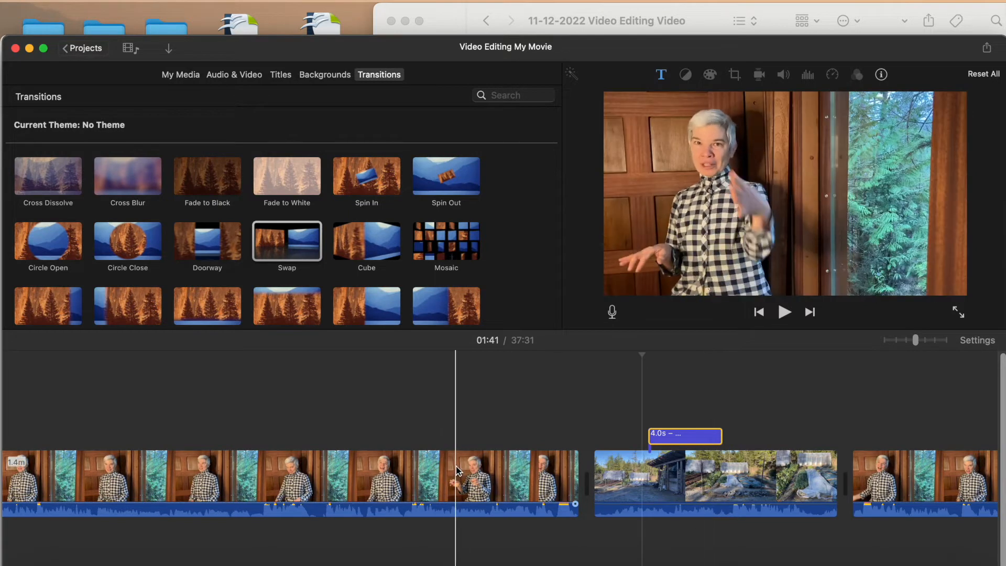
Step: Try the first talking part's audio volume at 400% and adjust the garden clip's volume
click(480, 501)
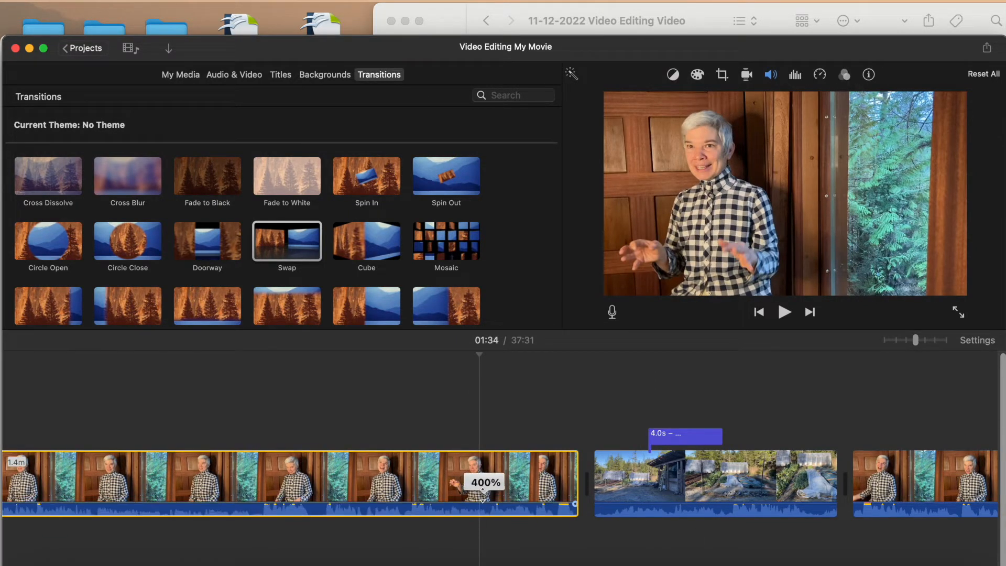
click(673, 503)
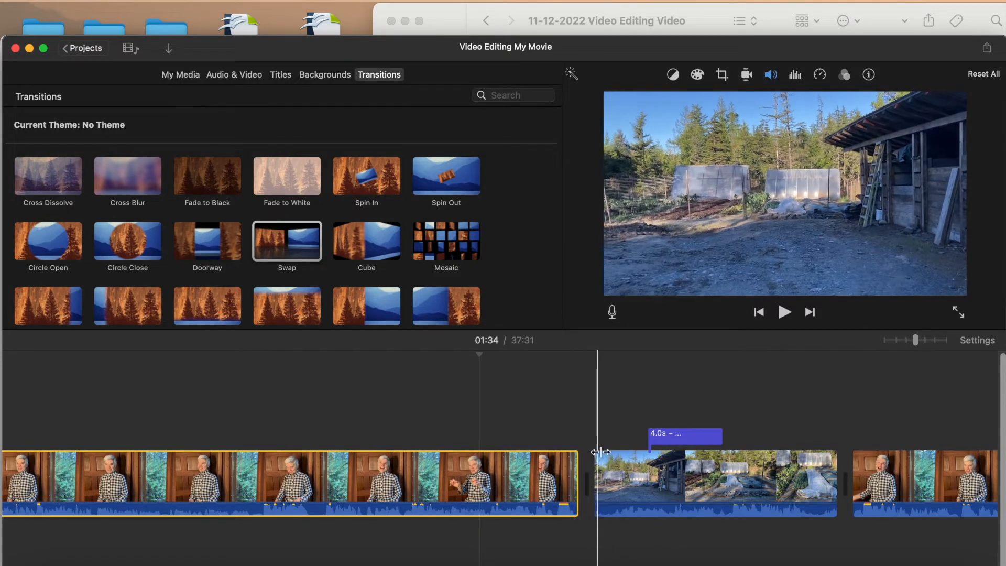
Step: Trim the start of the November 6 garden clip and realign its title with the clip's new start
drag(601, 461, 615, 469)
click(556, 472)
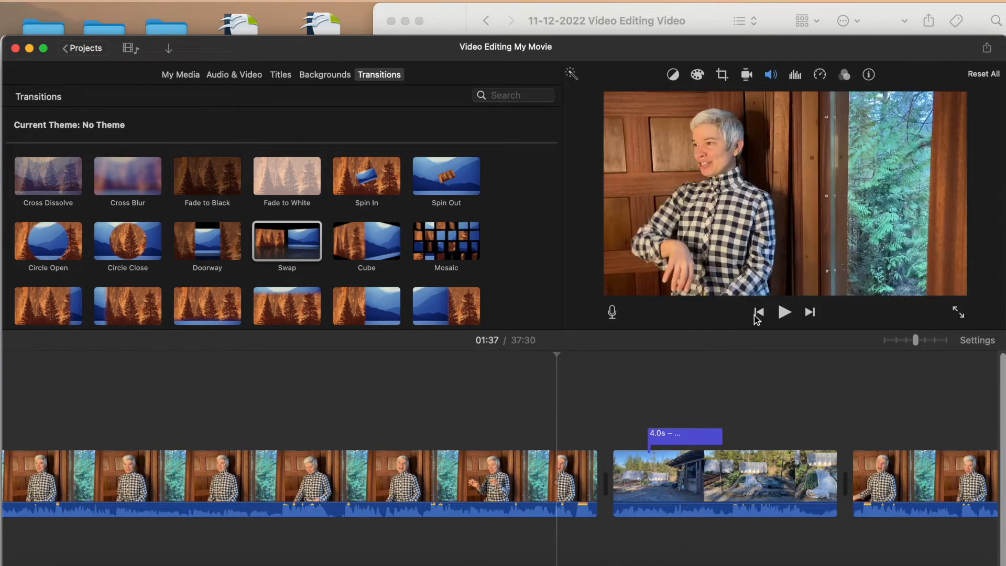
click(785, 312)
drag(685, 436, 671, 434)
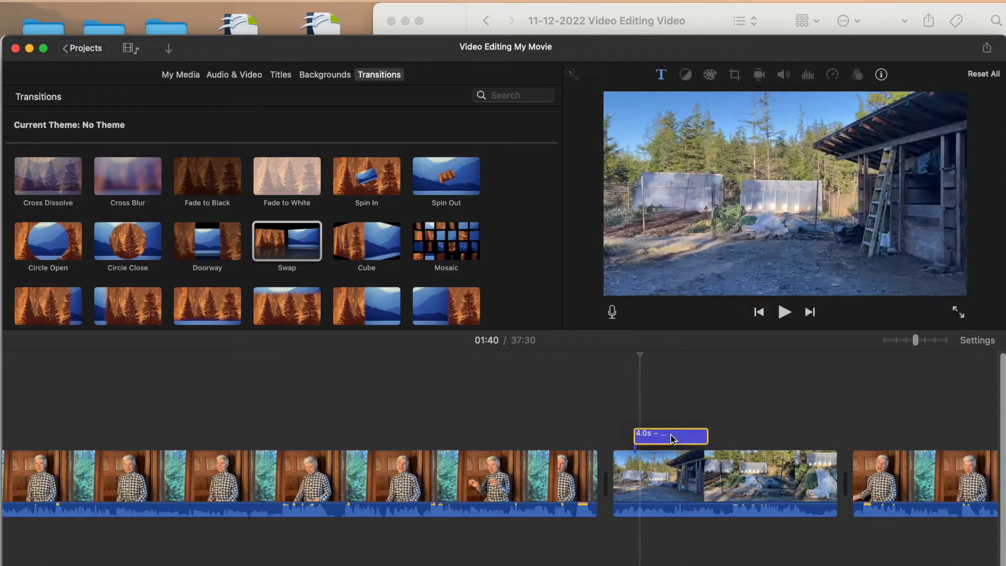
drag(615, 466, 613, 467)
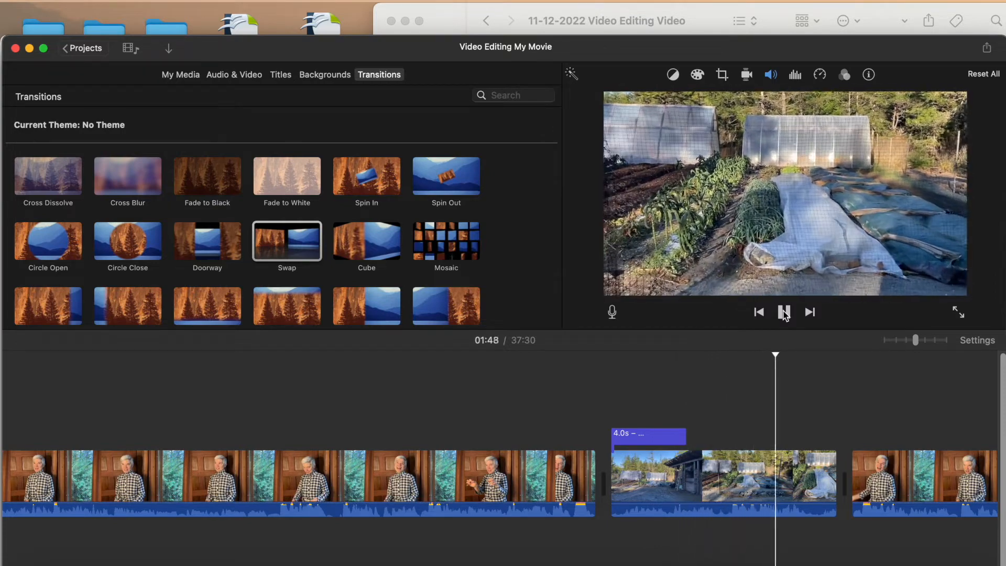
Step: Trim the end of the November 6 garden clip so it lasts about 10.9 s
click(784, 314)
drag(835, 480, 811, 484)
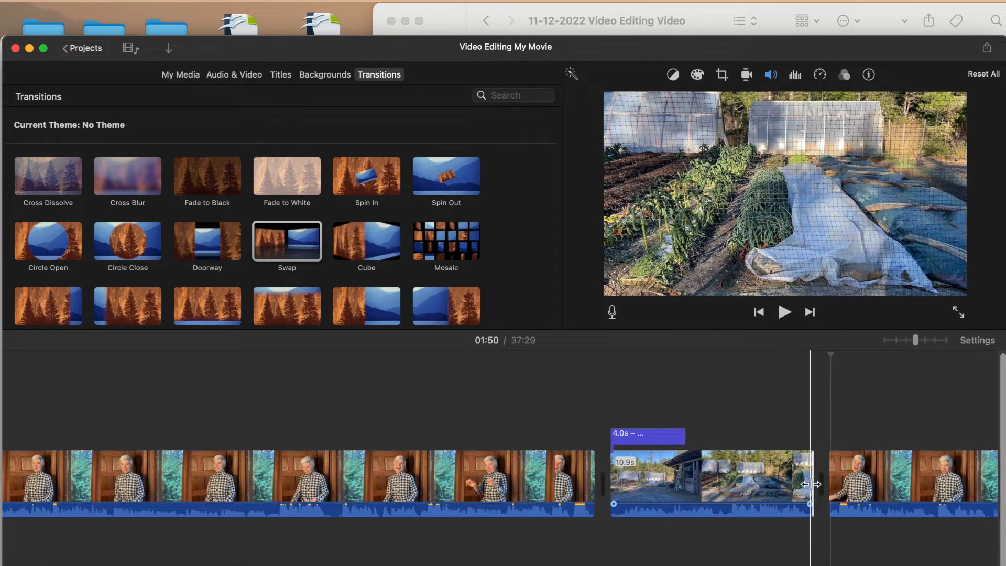
Step: Select the three leek clips together and move them between the garden clip and the second talking part
drag(916, 339, 887, 341)
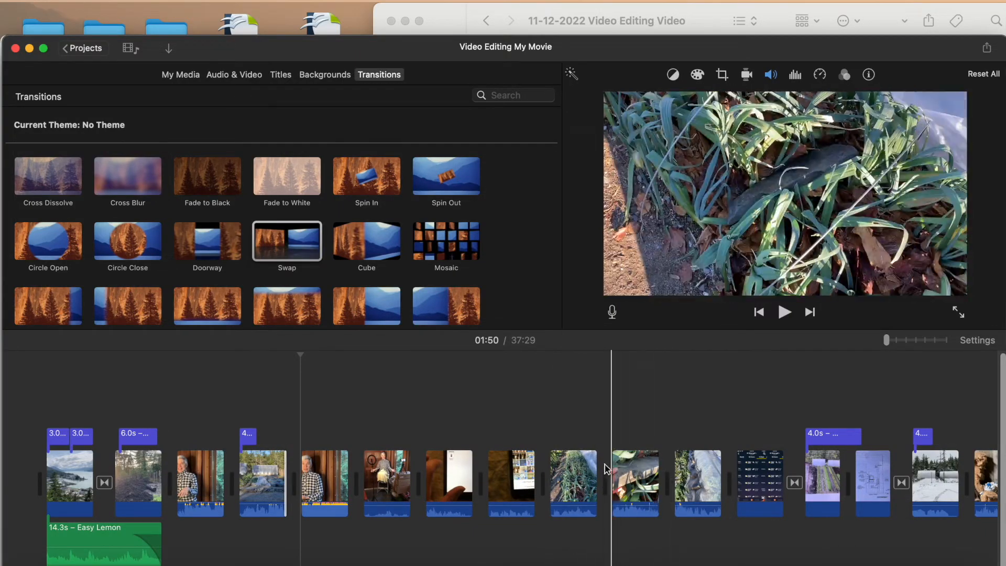
click(576, 474)
shift+click(645, 469)
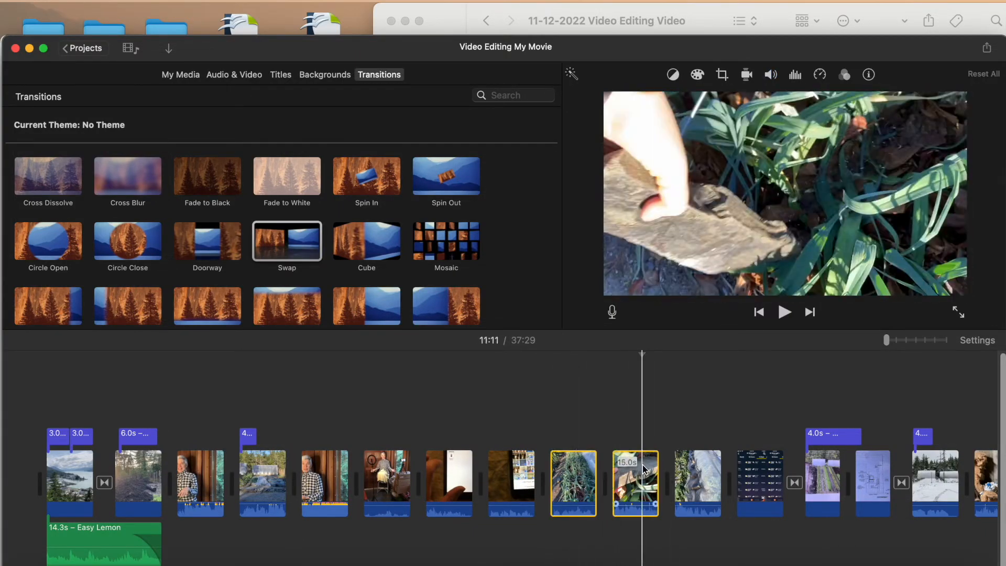
shift+click(696, 475)
drag(579, 476, 318, 474)
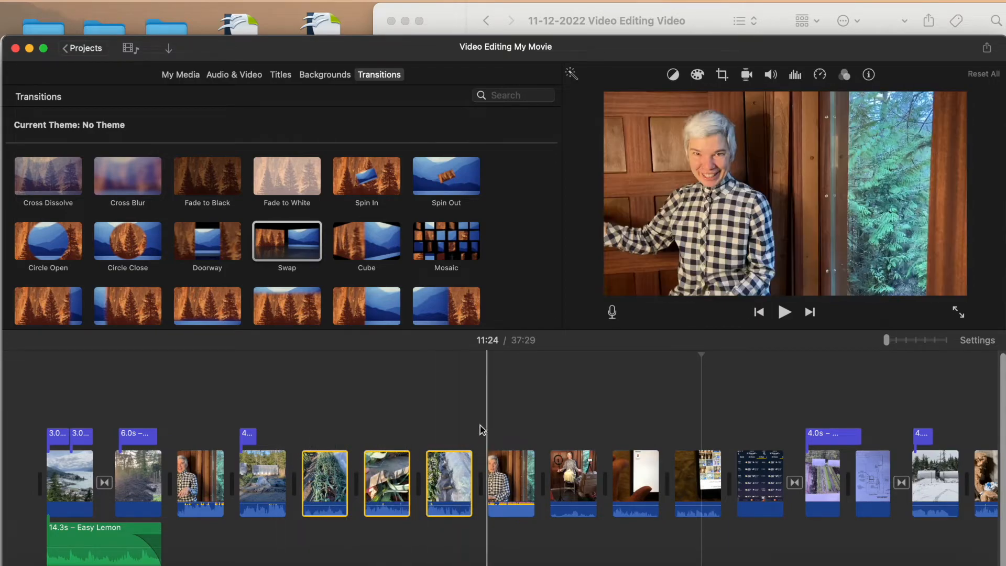
Step: Play the second talking part from its beginning and trim off its unneeded opening
click(482, 422)
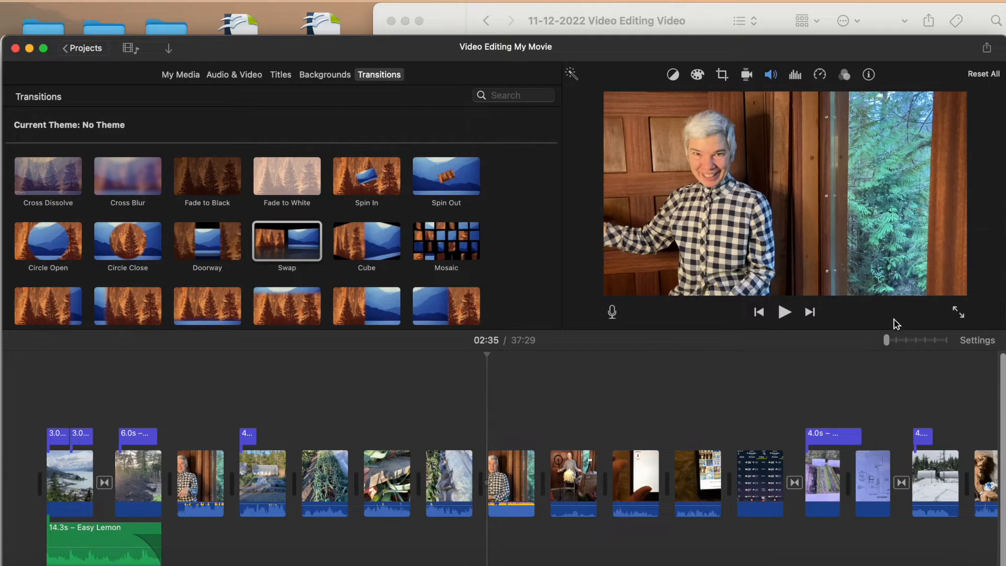
drag(887, 340, 908, 340)
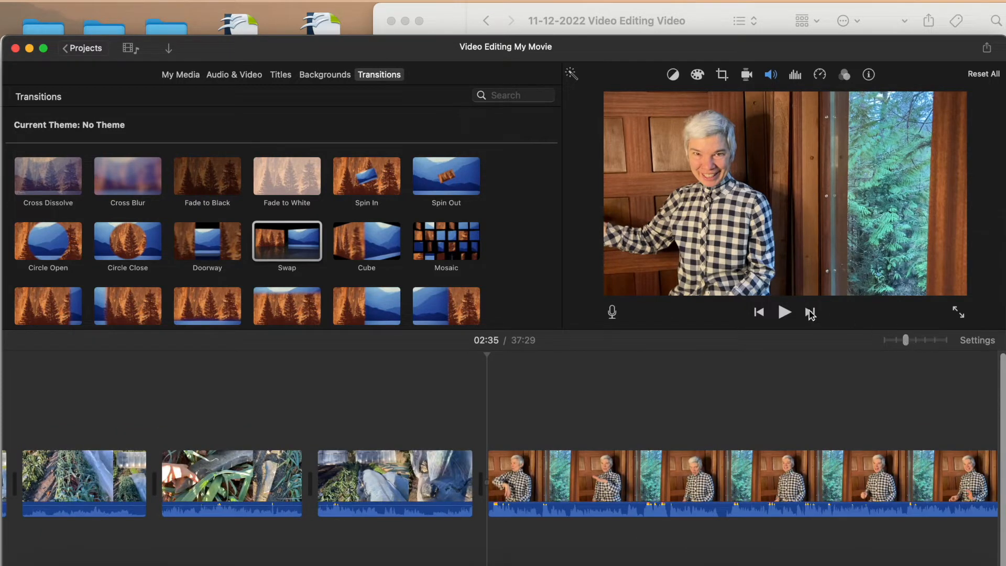
click(784, 312)
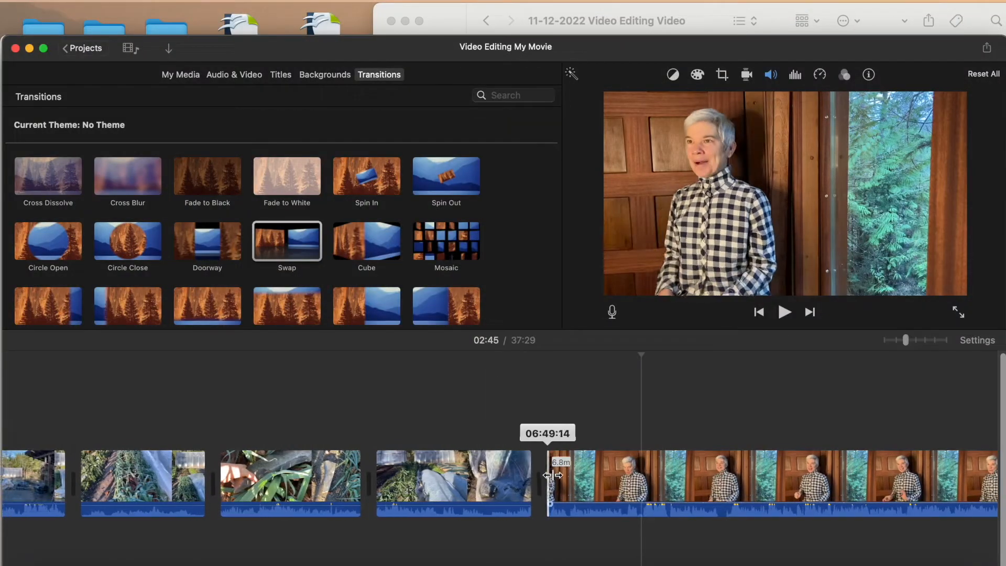
drag(553, 475, 641, 469)
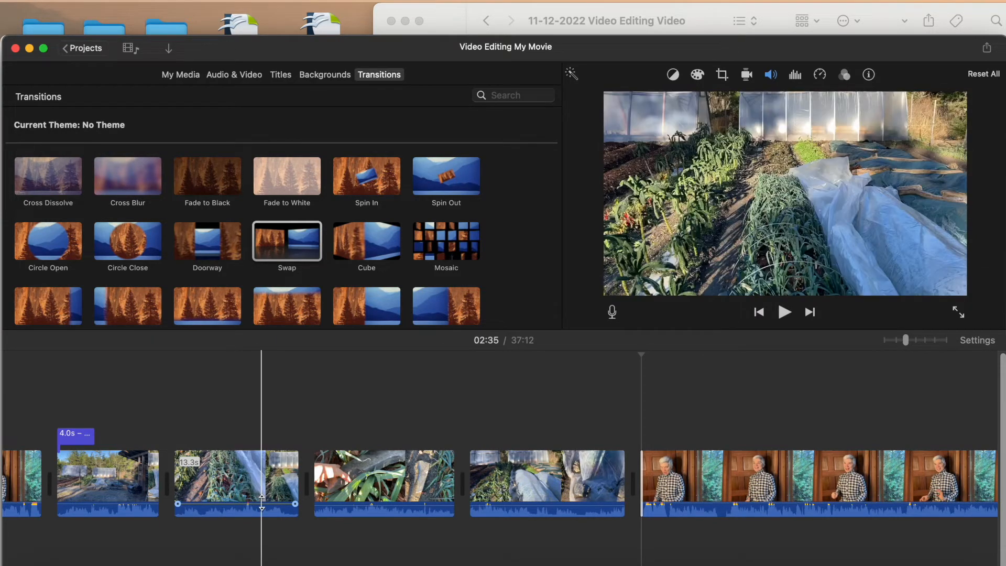
Step: Raise the leek clips' audio volume and trim the end of the last leek clip to 02:33
click(362, 493)
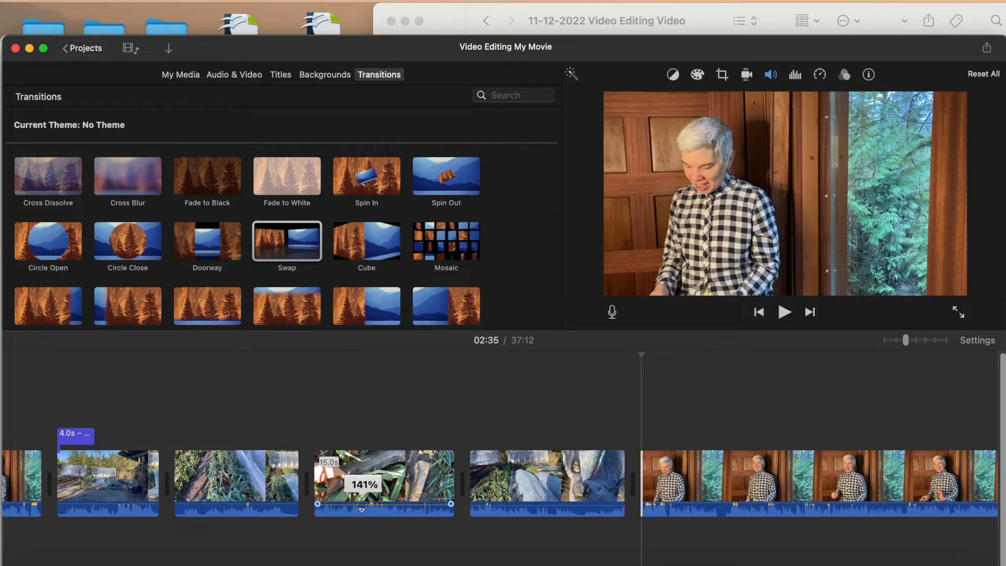
click(481, 480)
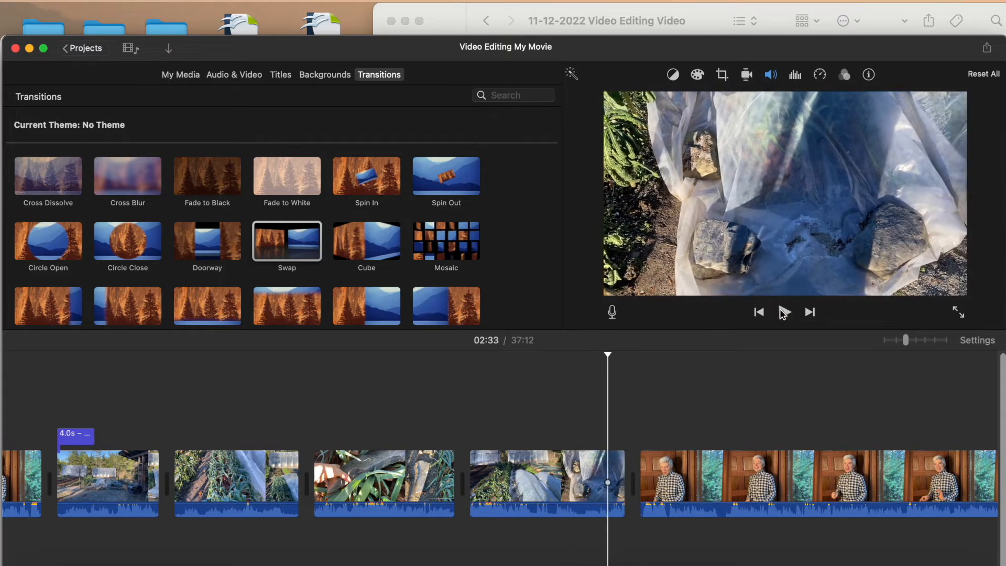
drag(623, 477, 606, 478)
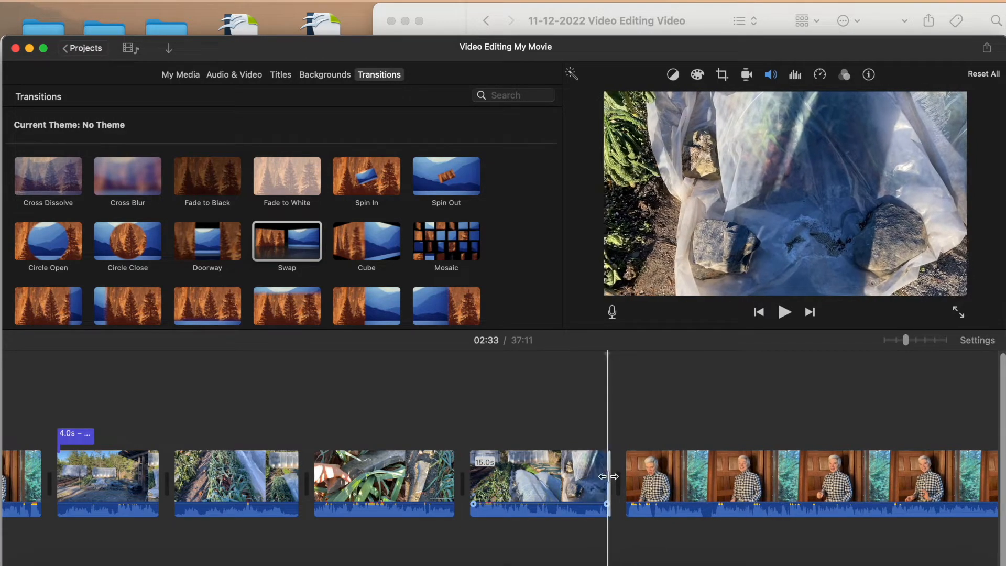
Step: Play the edit from 02:30 and split the second talking part at 02:42
click(579, 415)
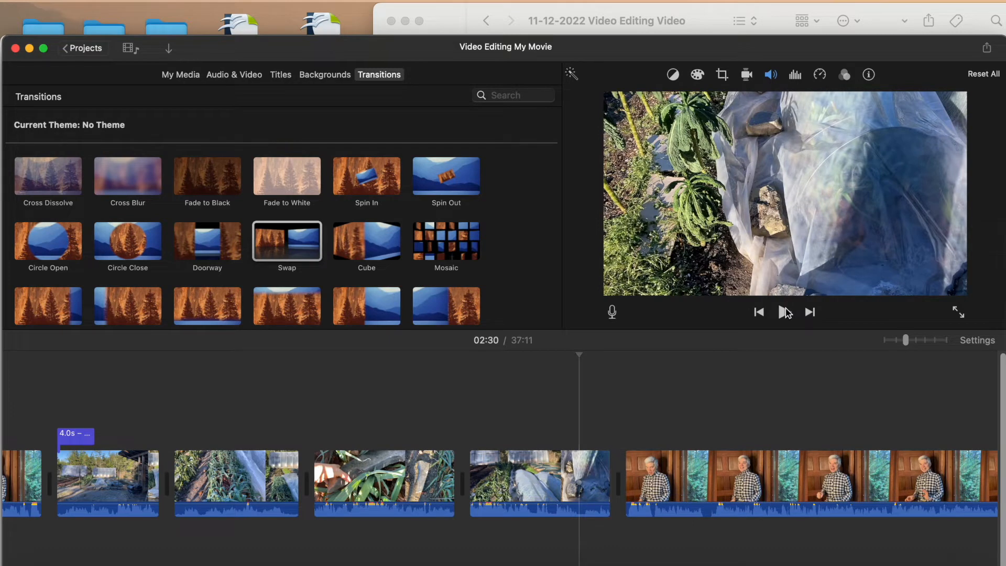
click(784, 312)
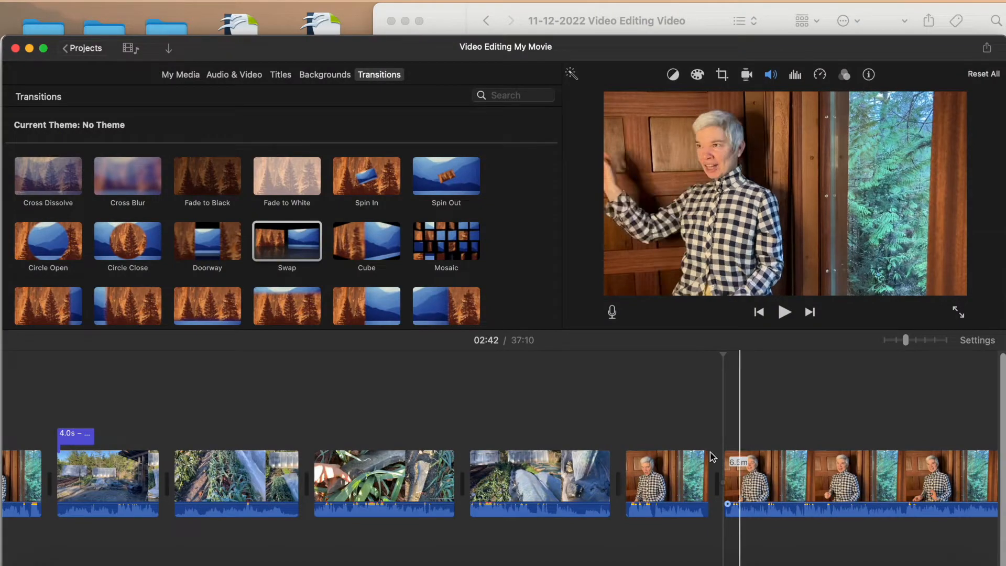
Step: Move the snowy garden clip and its title between the short second talking part and the long remaining talking part
scroll(747, 464, right, 10)
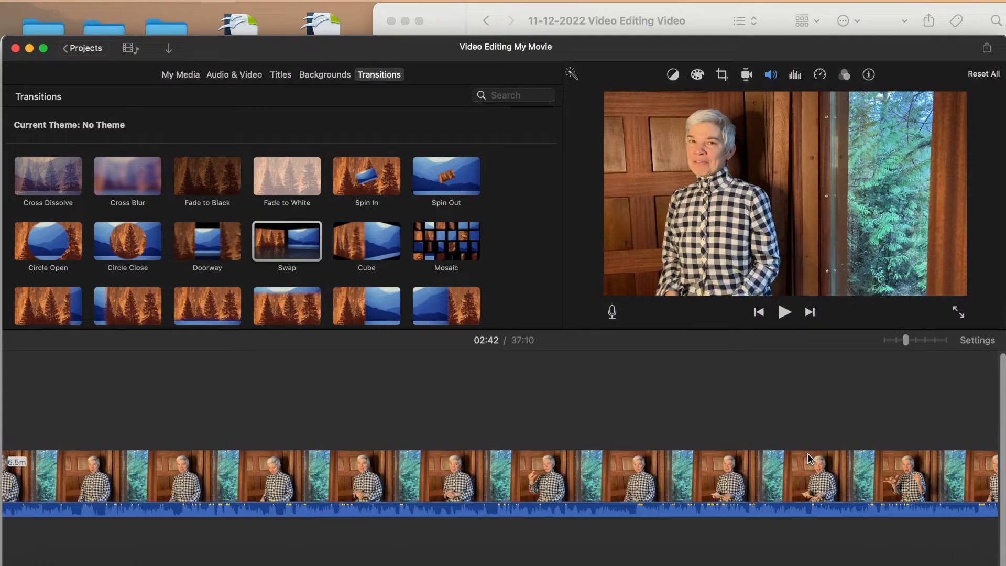
scroll(809, 459, right, 5)
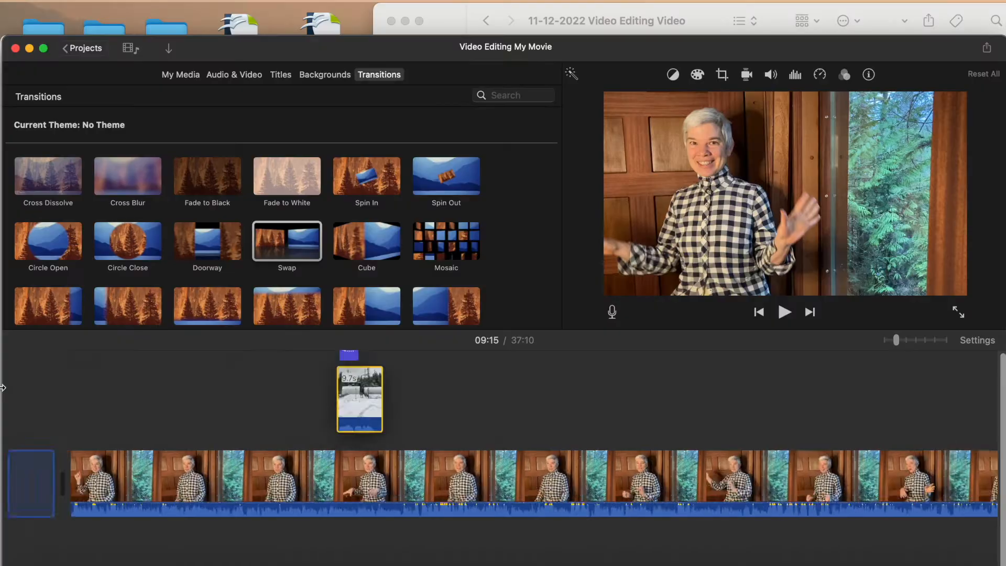
drag(349, 390, 938, 471)
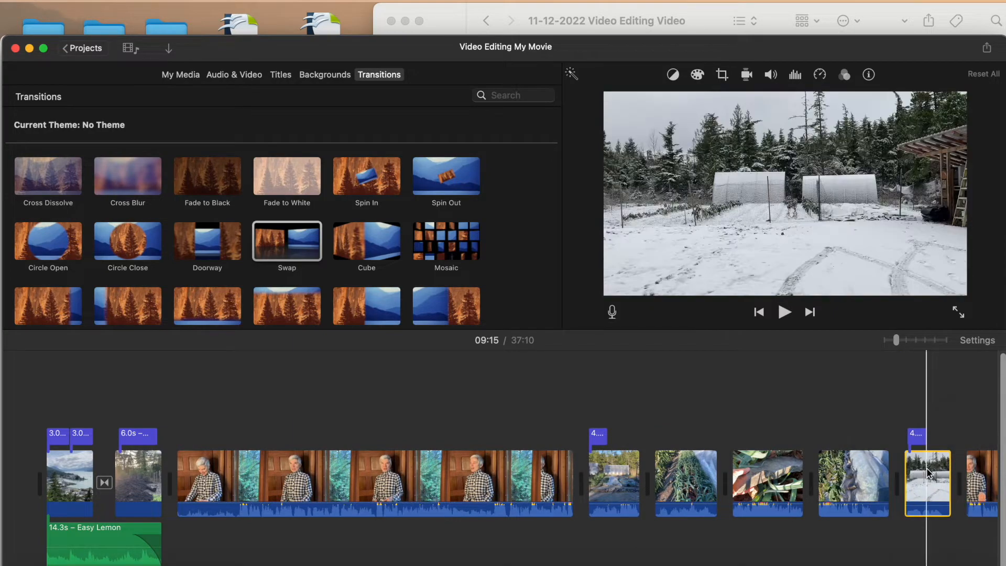
scroll(928, 473, right, 5)
scroll(927, 473, right, 5)
drag(407, 475, 461, 461)
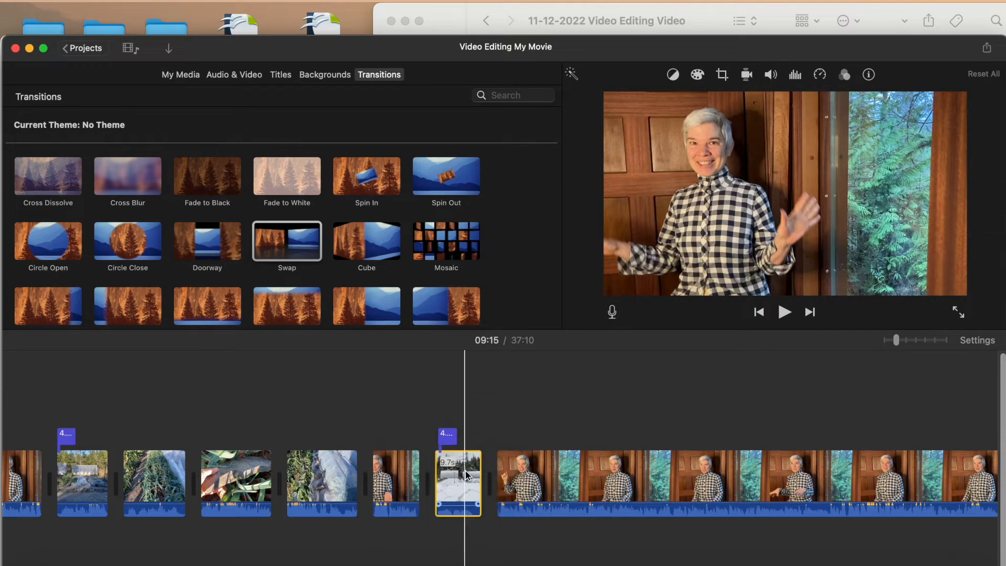
Step: Play the edit from 02:40 through the snowy garden clip and the following talking part up to 04:48
click(411, 425)
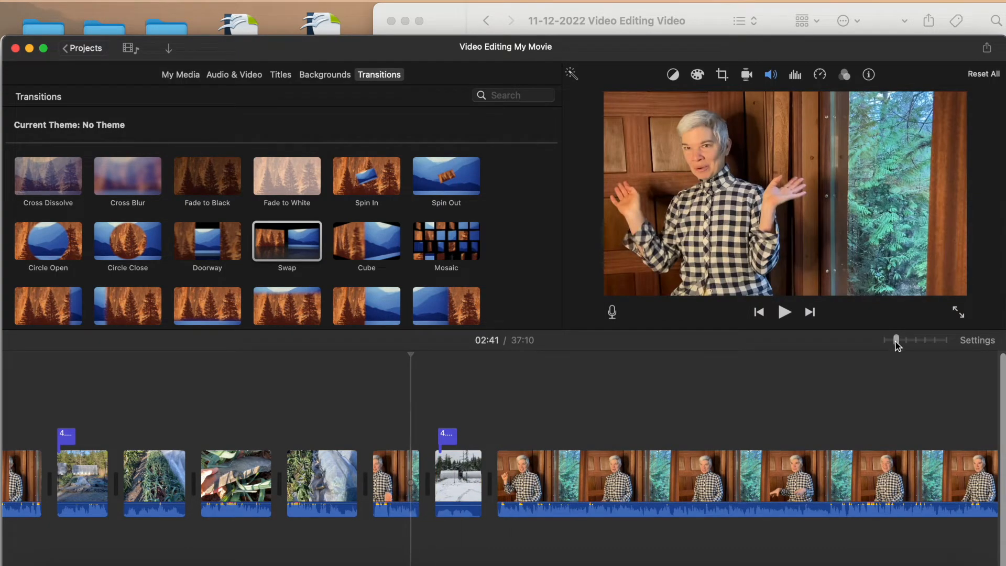
drag(895, 341, 905, 340)
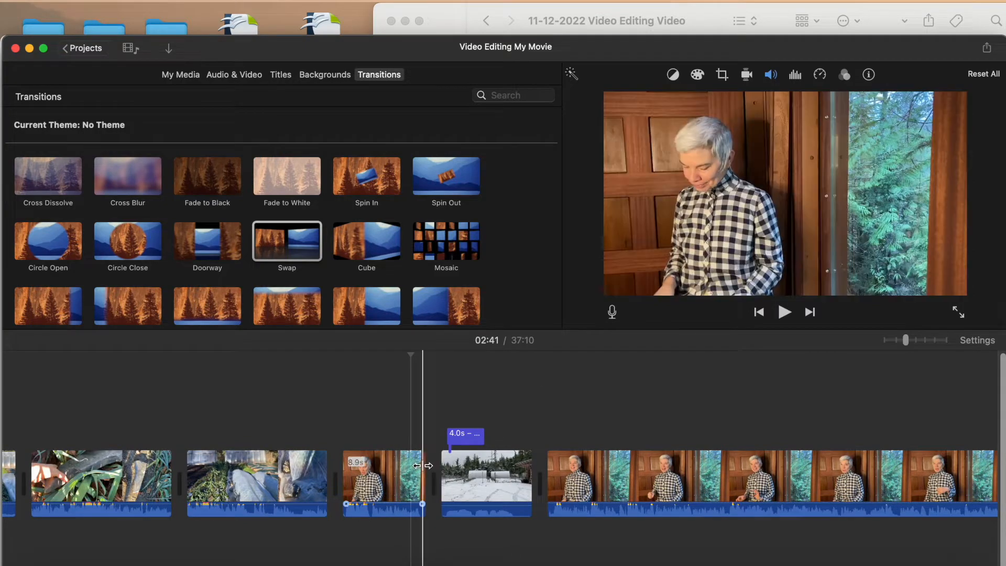
click(403, 438)
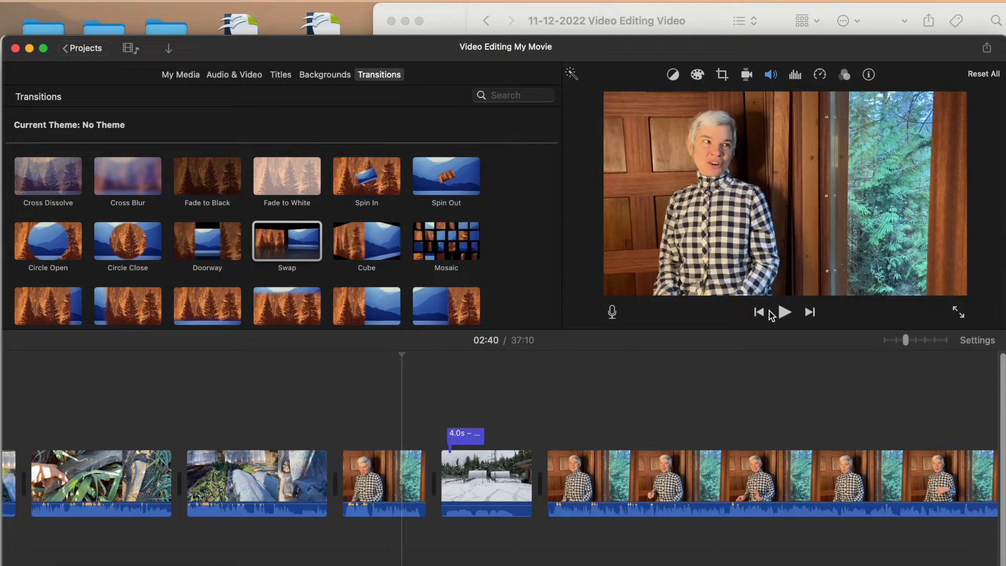
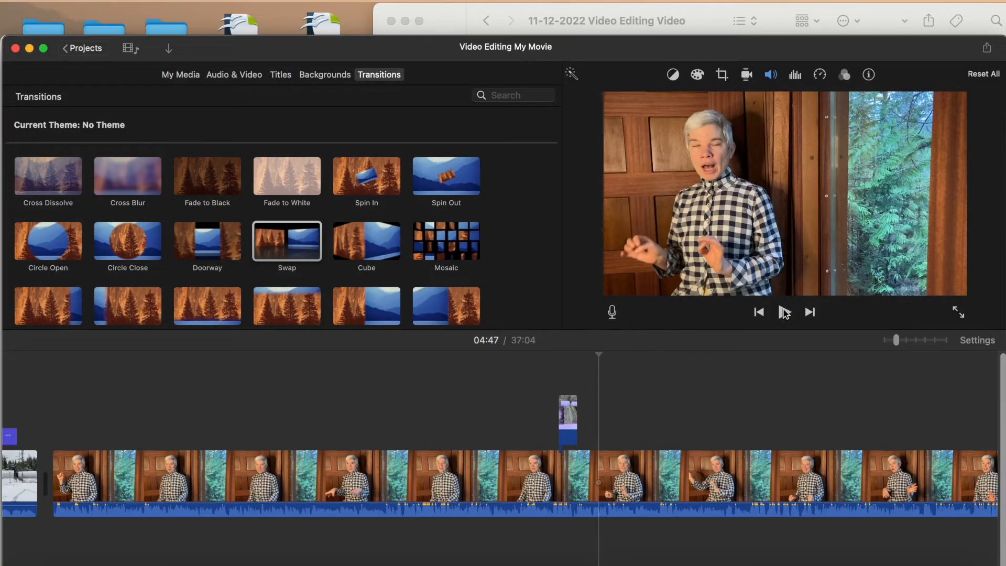
click(784, 313)
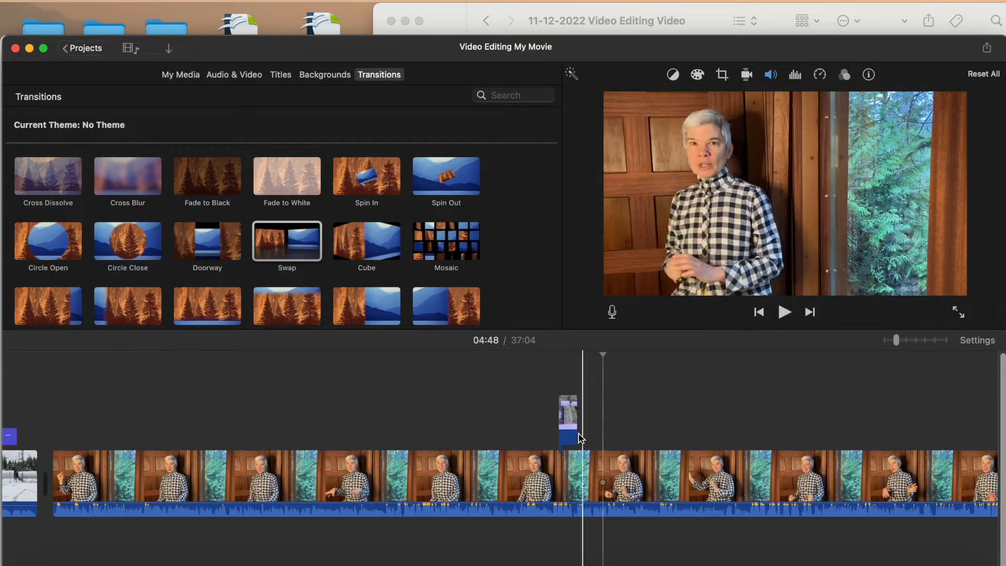
Step: Move the overlaid photo of the marked garden beds so it starts just before 04:50 above the talking part
drag(566, 427, 610, 425)
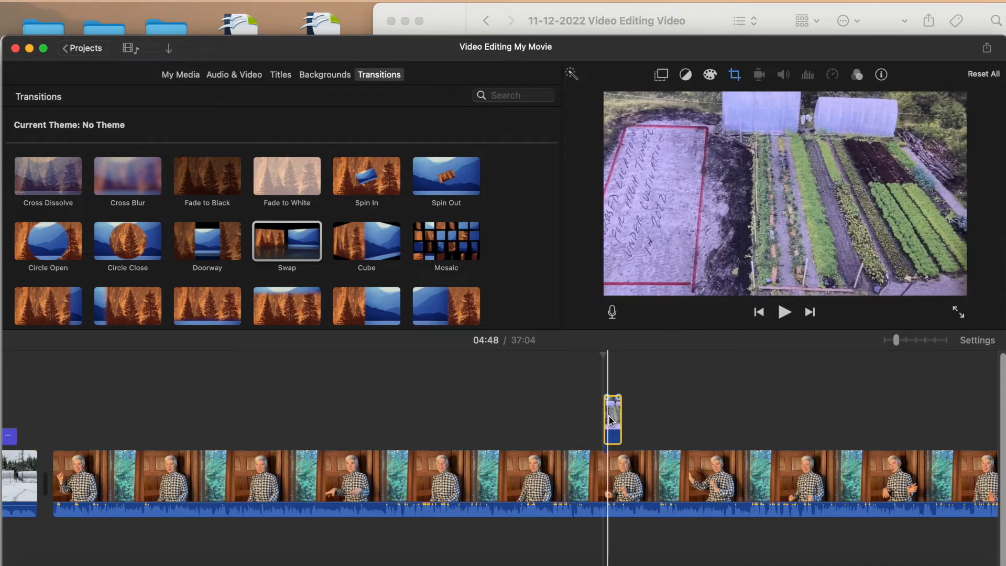
click(614, 416)
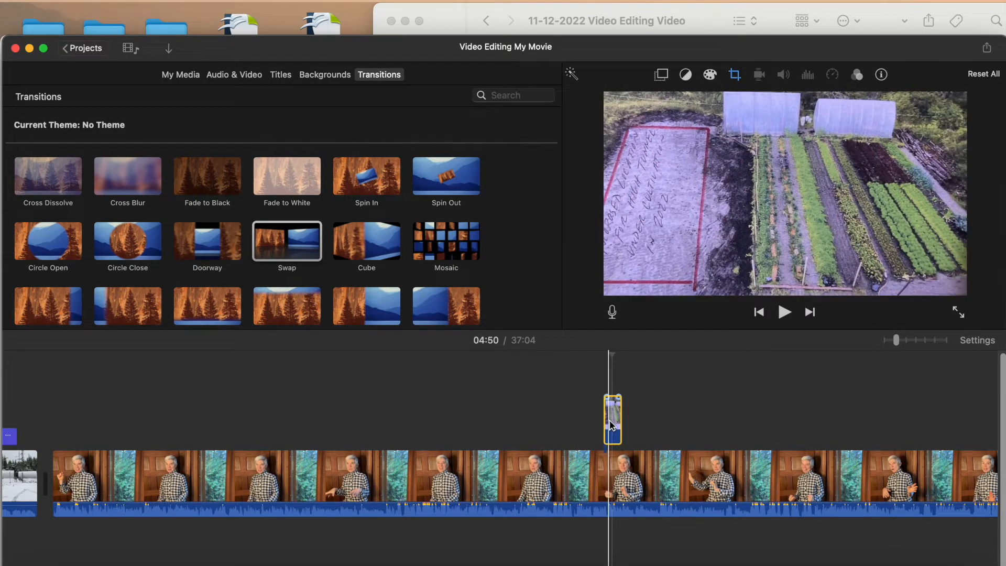
drag(610, 413, 615, 413)
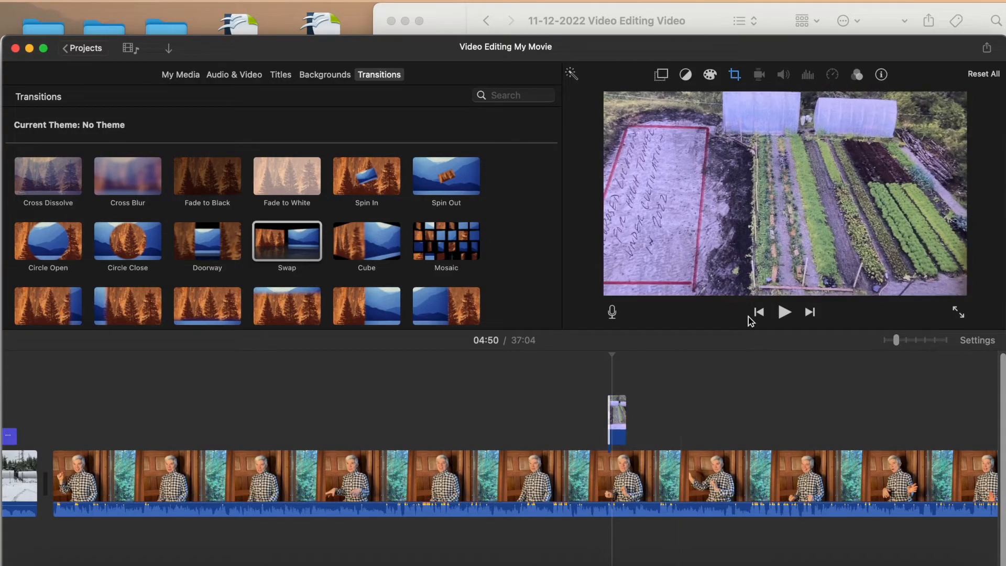
Step: Play the edit with the garden photo overlay and check the basement clips around 12:45
click(785, 312)
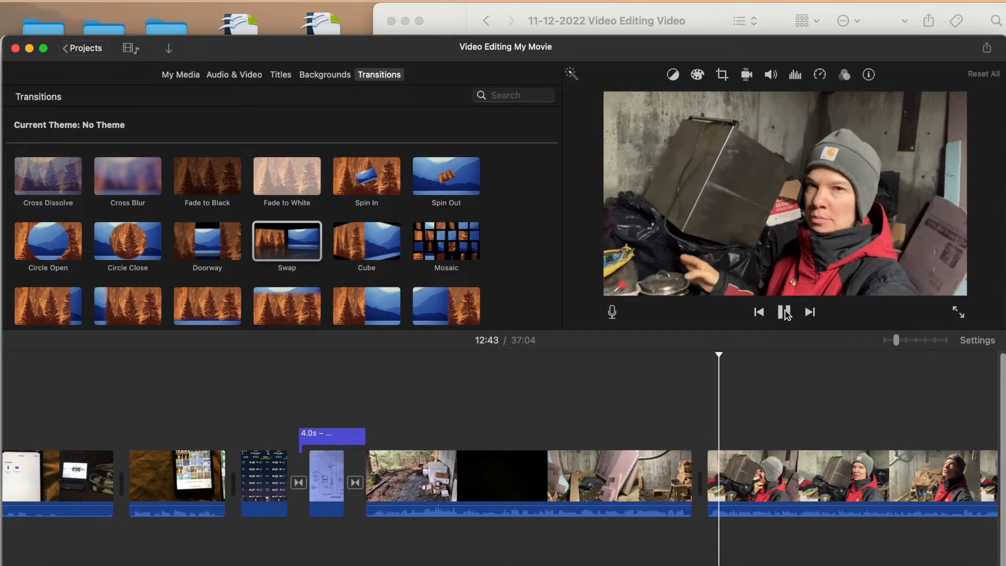
click(784, 313)
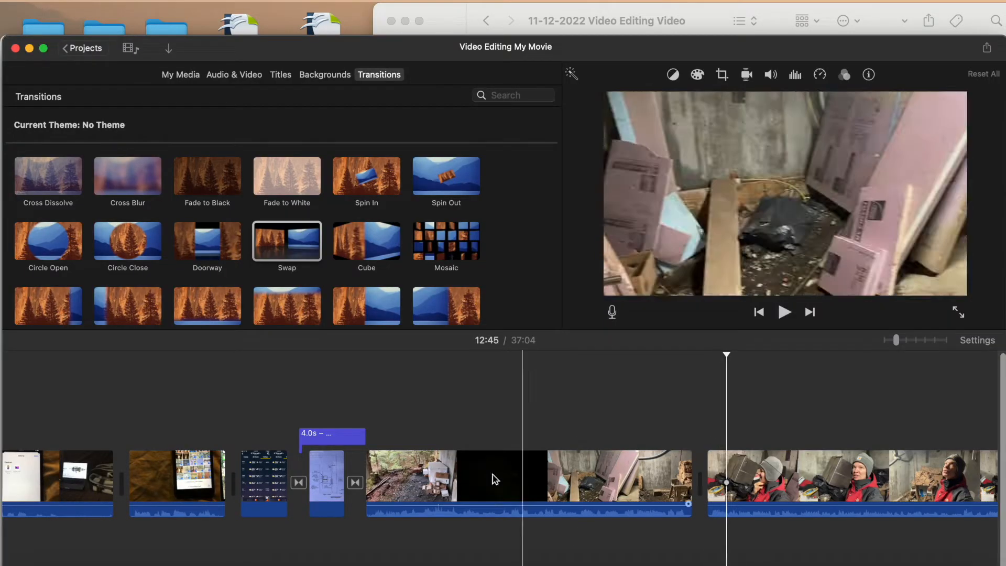
scroll(490, 475, left, 10)
scroll(491, 475, left, 10)
scroll(472, 445, right, 4)
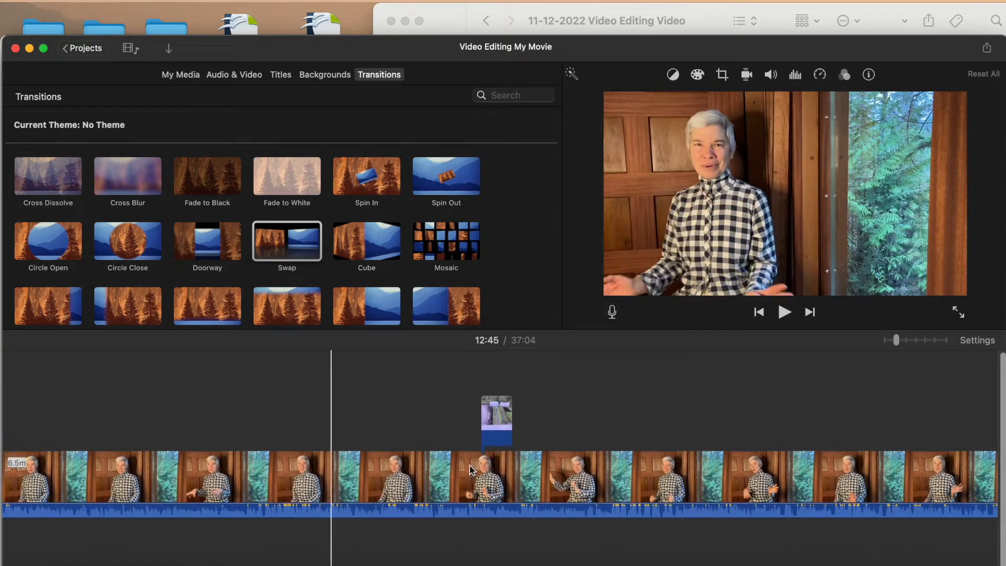
Step: Play the talking part after the garden photo overlay and split it at 05:57
click(784, 312)
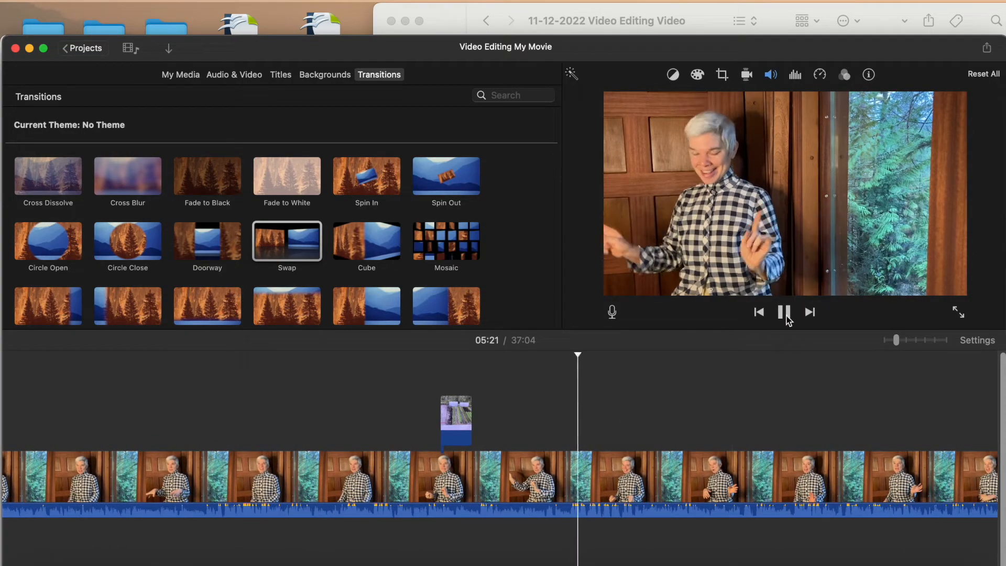
scroll(763, 395, right, 3)
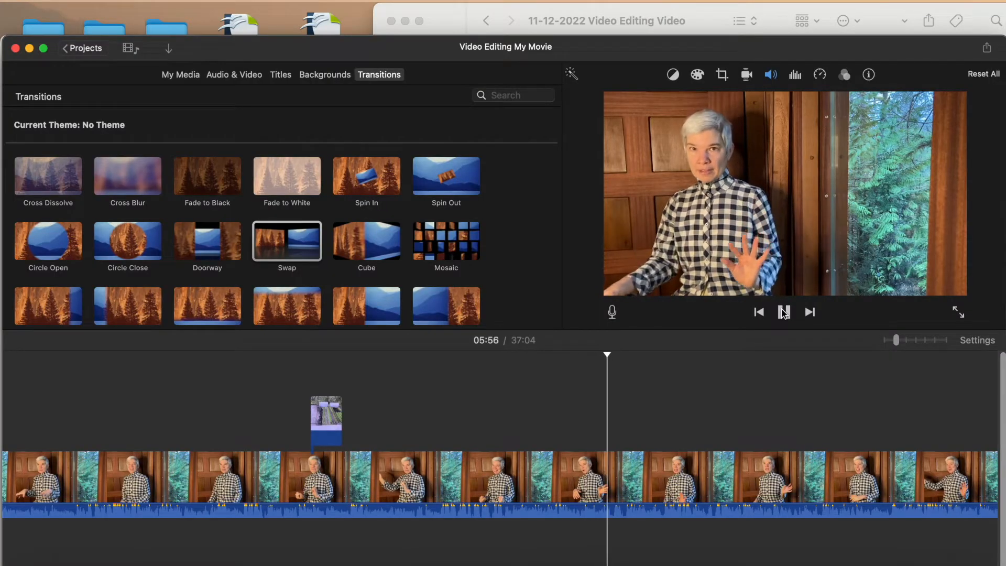
click(783, 312)
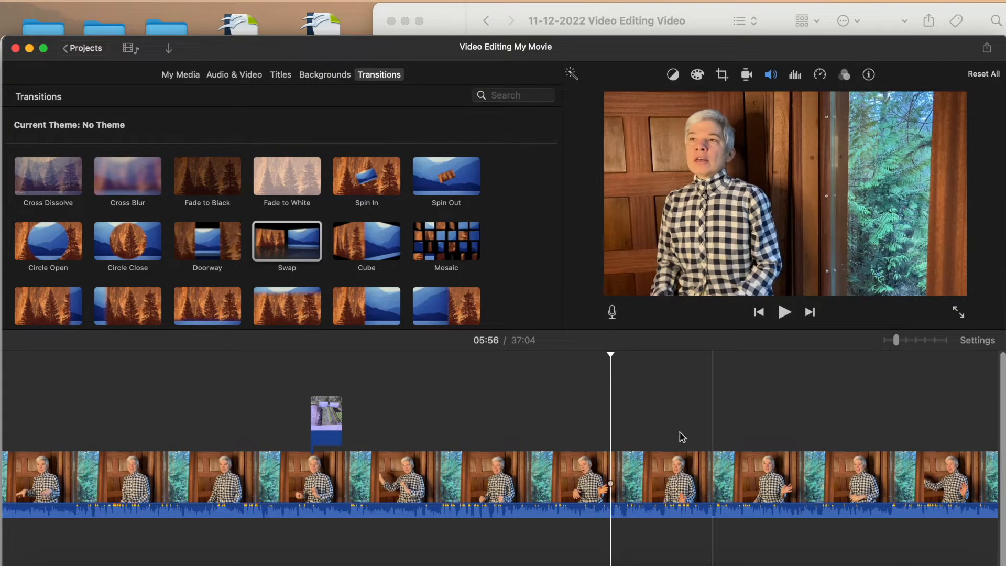
click(622, 482)
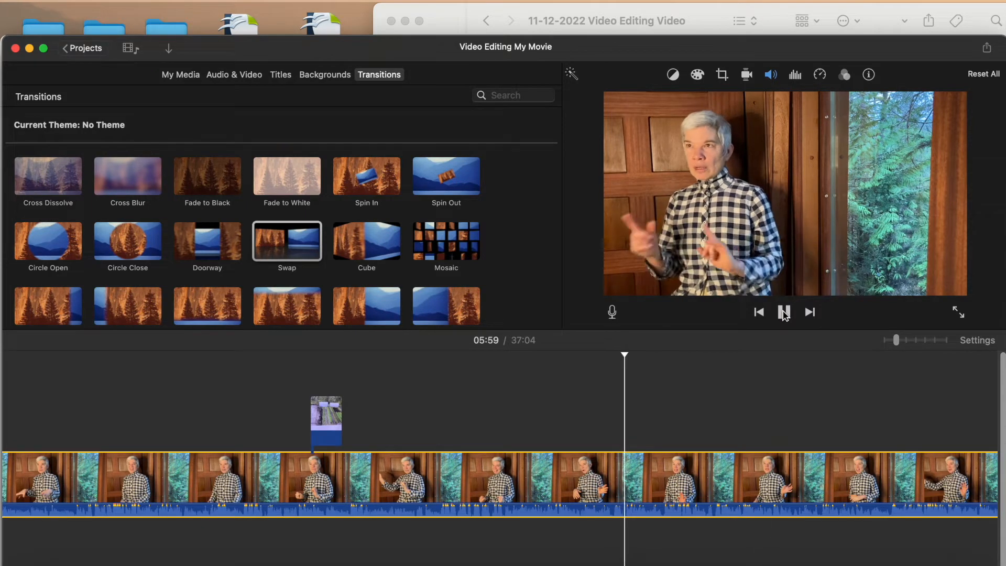
click(784, 313)
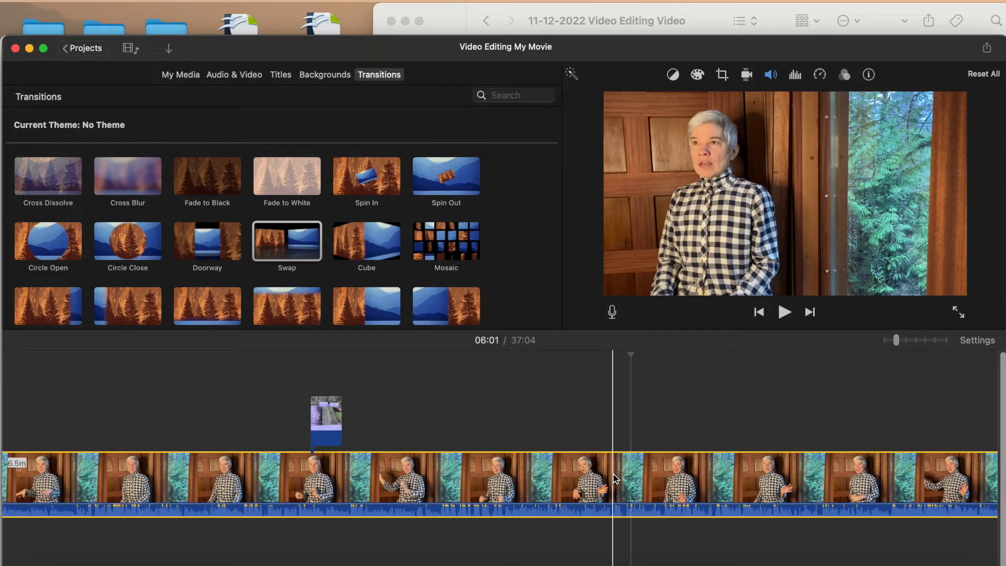
key(super+b)
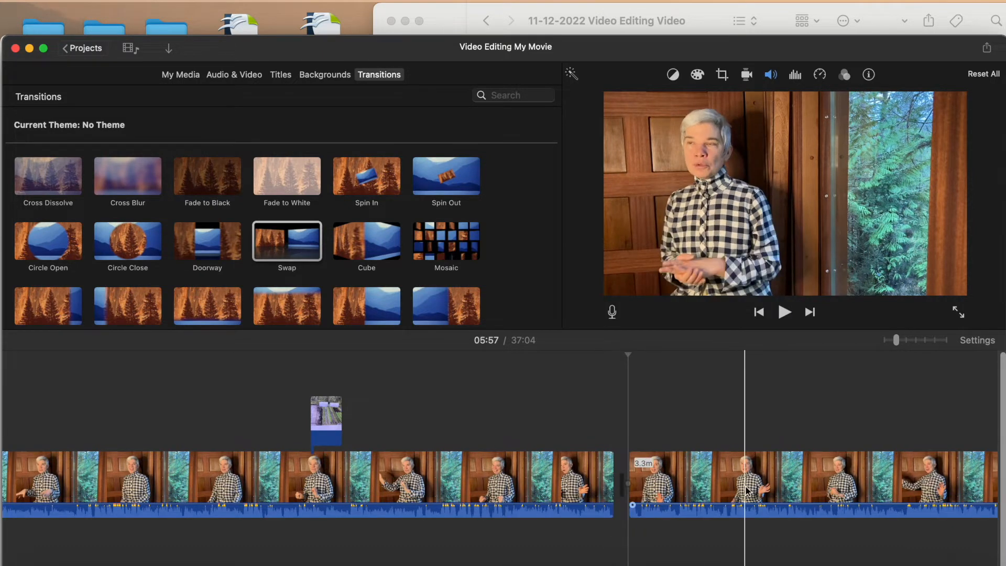
Step: Move the two basement clips together between the split talking parts and adjust their audio volume
scroll(747, 490, right, 10)
scroll(747, 490, right, 15)
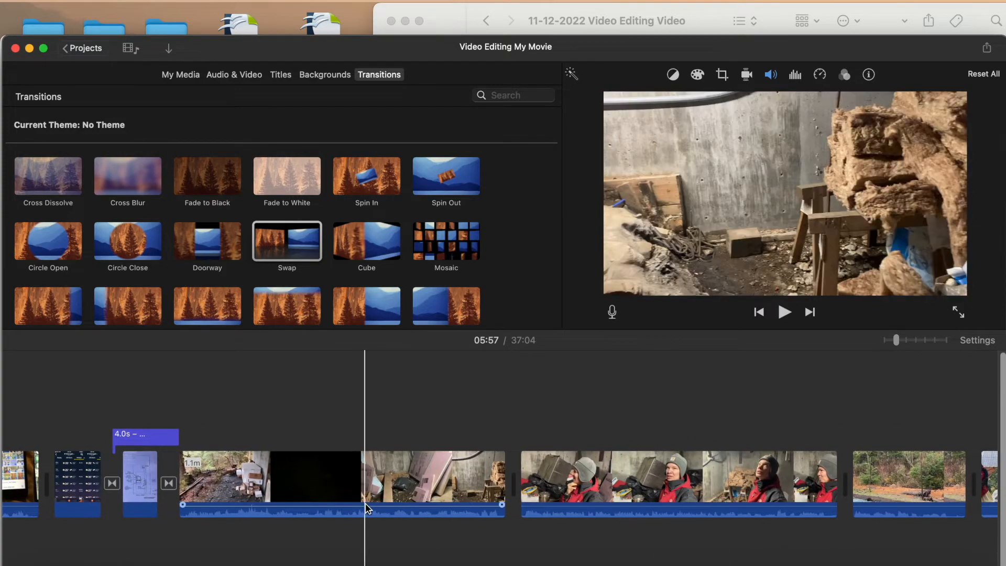
click(358, 481)
super+click(618, 481)
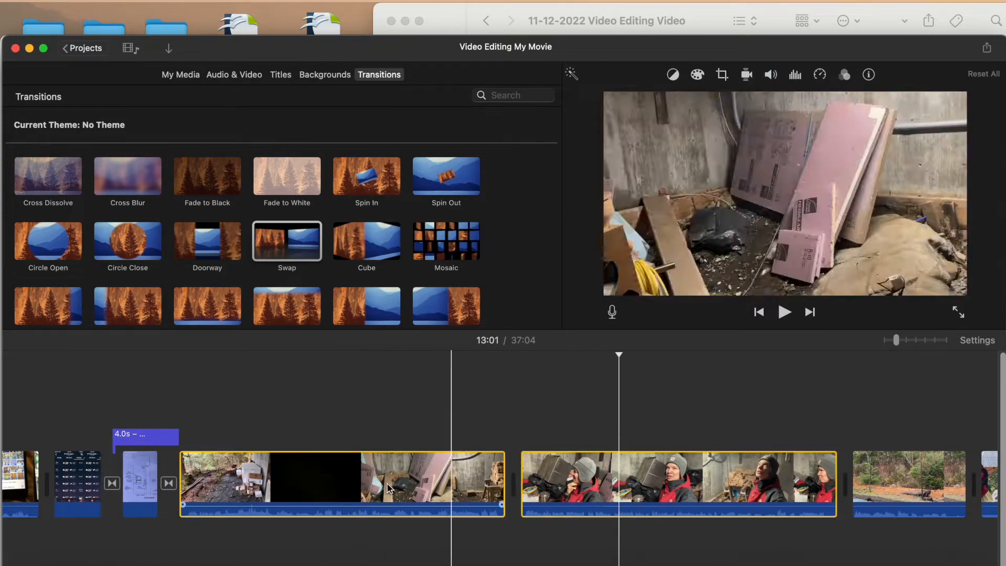
drag(224, 456, 267, 481)
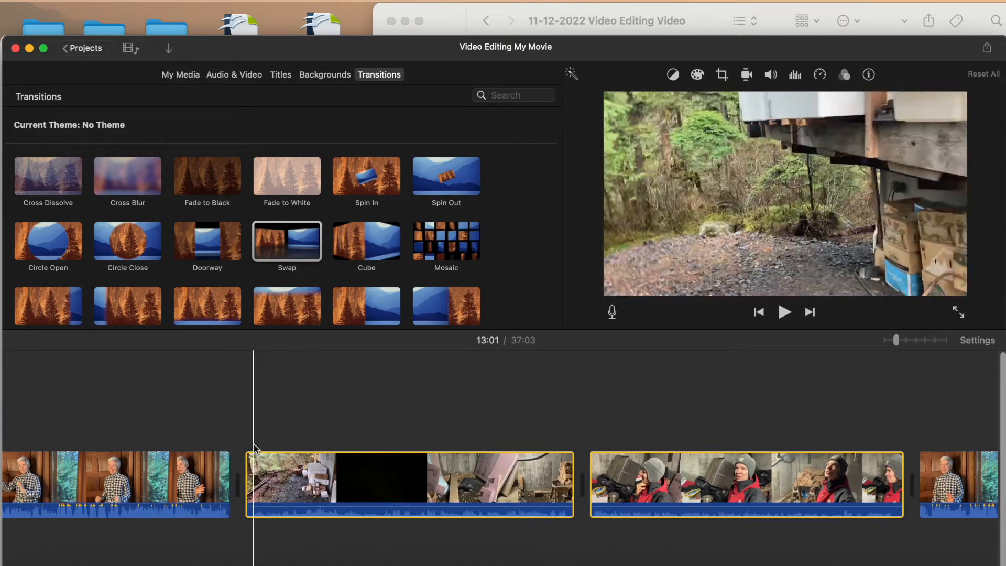
drag(361, 507, 360, 507)
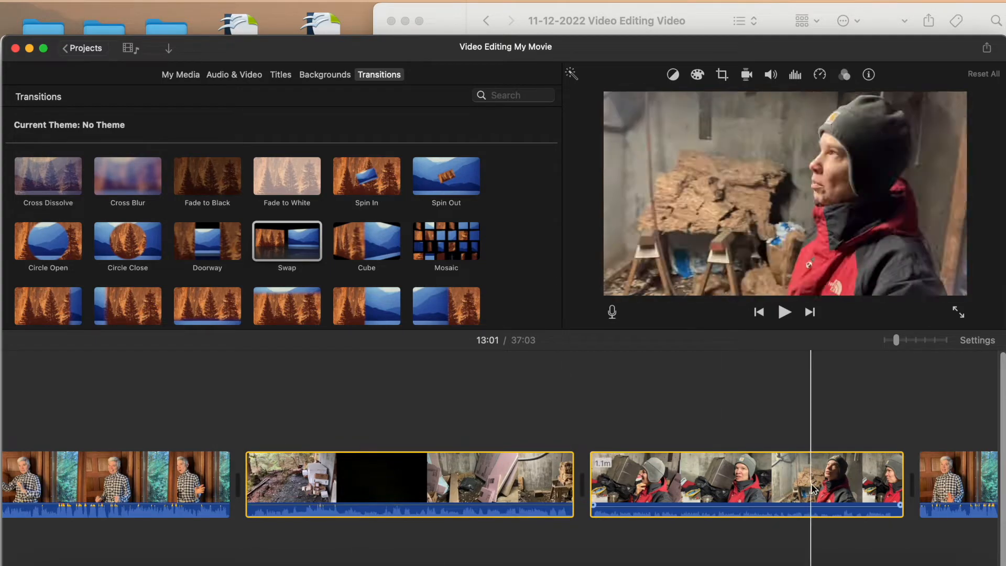
drag(794, 506, 794, 506)
Step: Play the join between the talking part and the first basement clip and trim the footage at that join
click(168, 433)
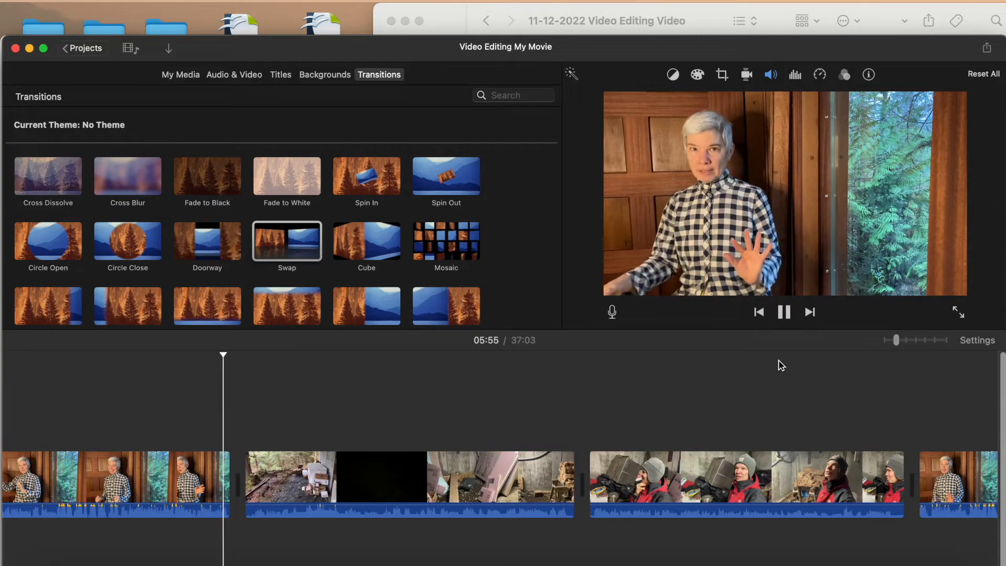
click(783, 312)
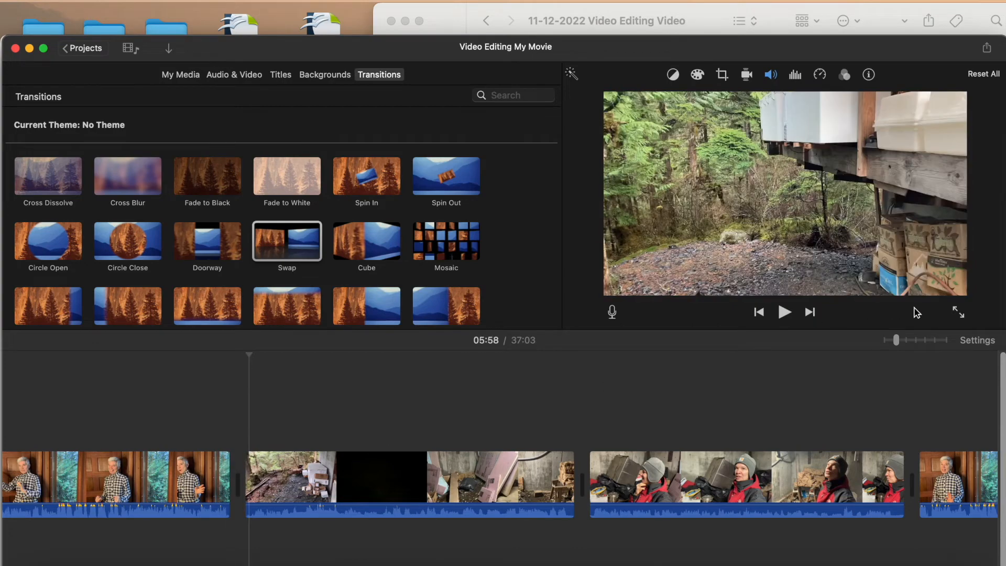
drag(905, 341, 916, 340)
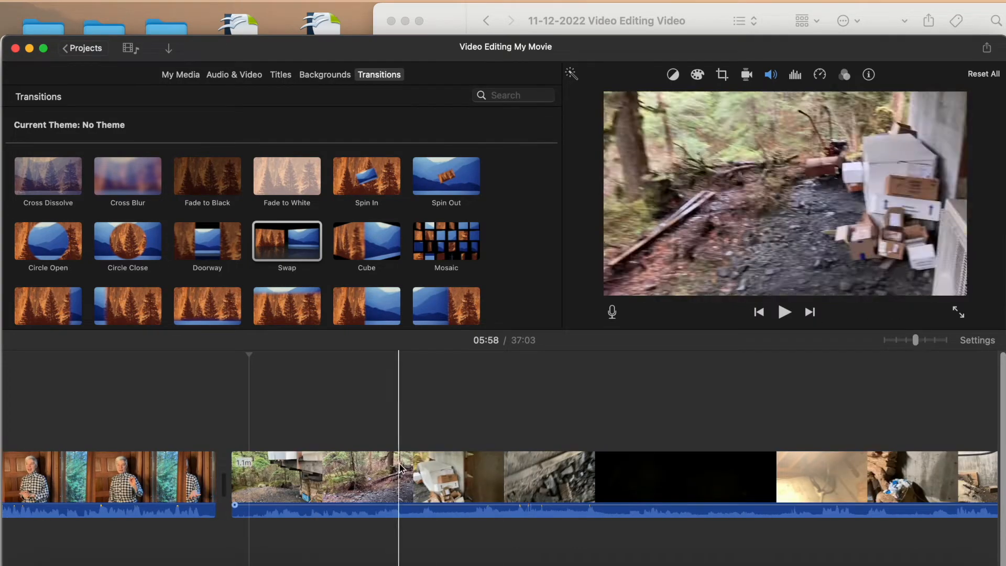
drag(212, 482, 247, 476)
click(171, 424)
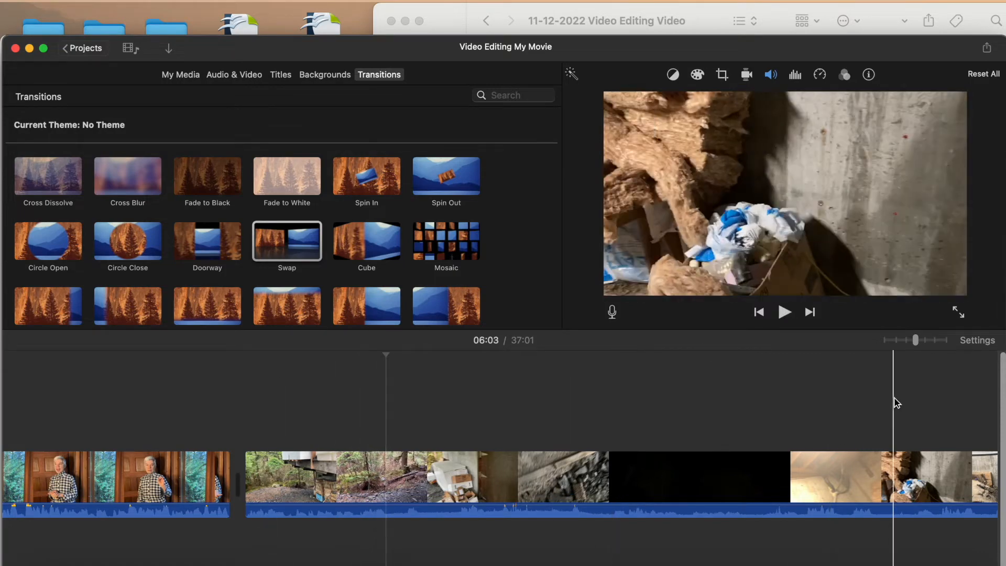
Step: Play the talking part that follows the basement clips and split it at 08:55
drag(915, 340, 902, 345)
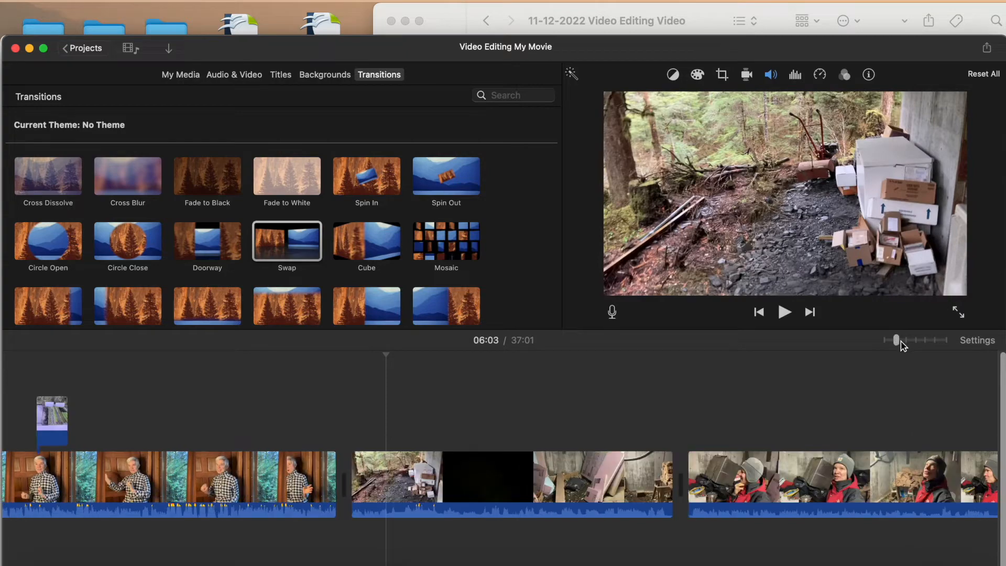
scroll(629, 498, right, 10)
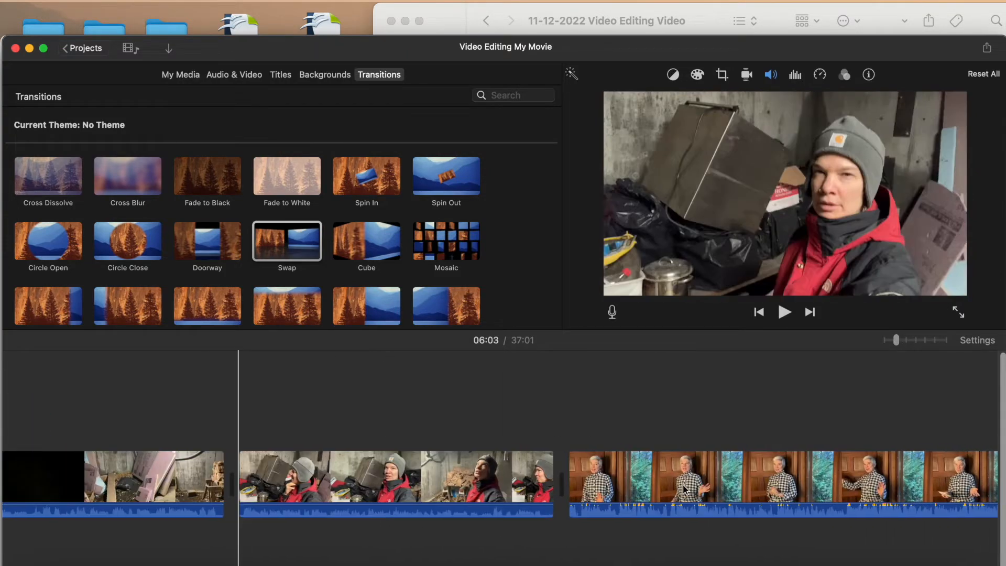
scroll(683, 490, right, 3)
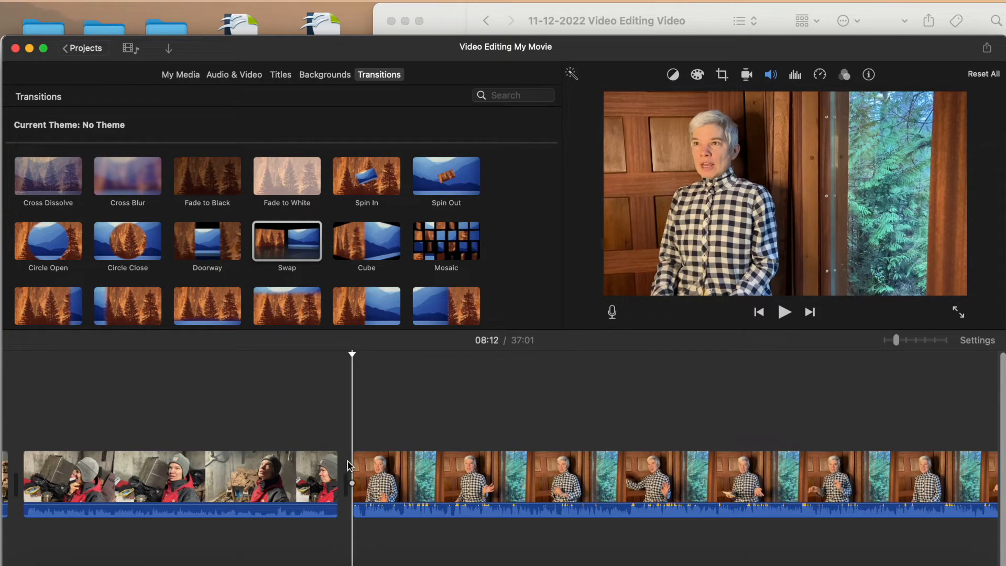
scroll(352, 469, left, 1)
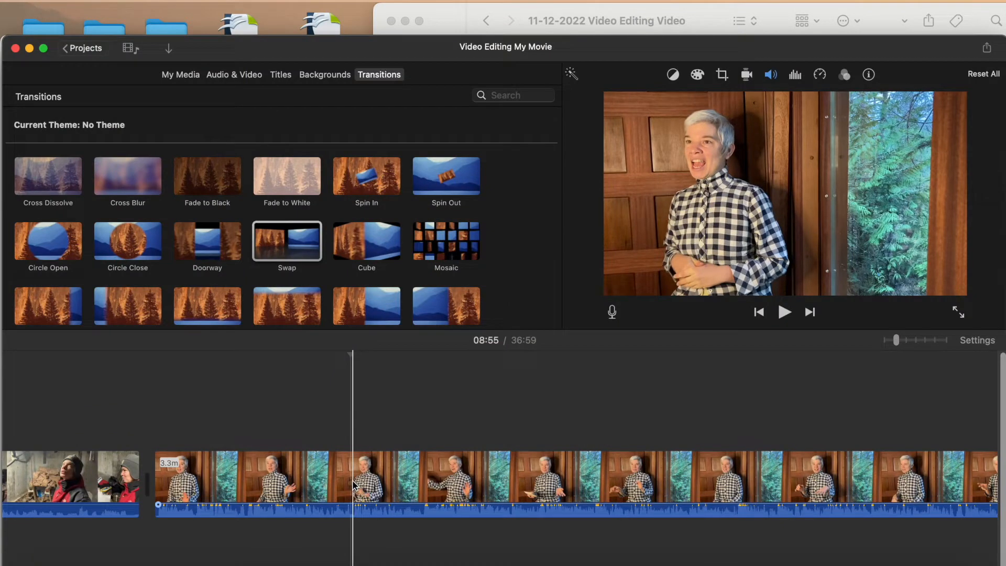
click(352, 485)
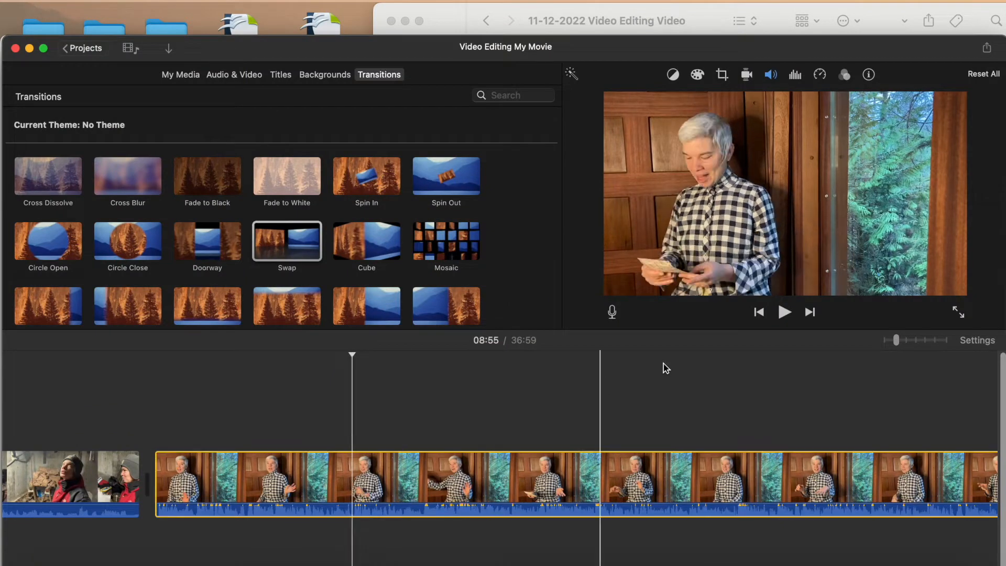
click(783, 314)
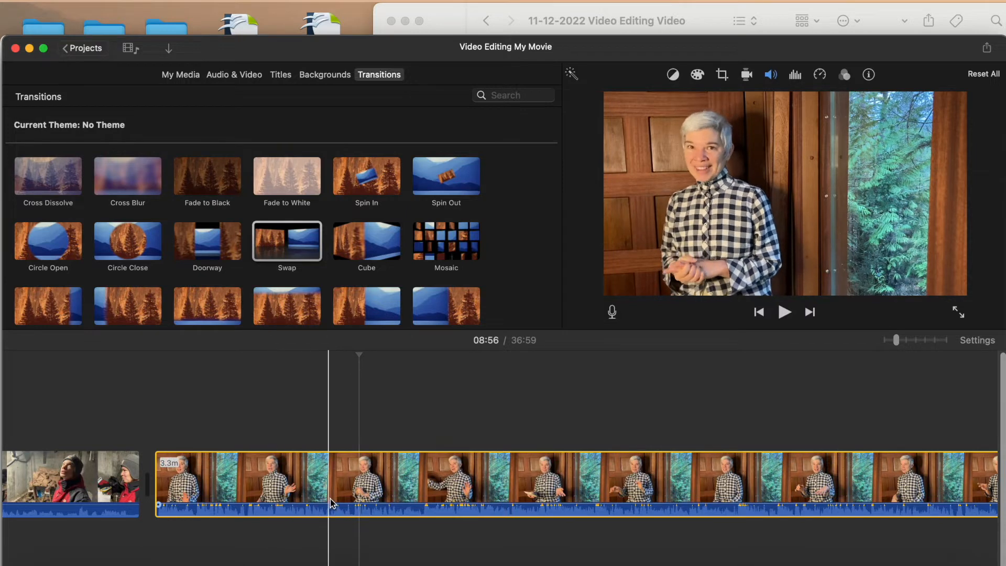
click(353, 481)
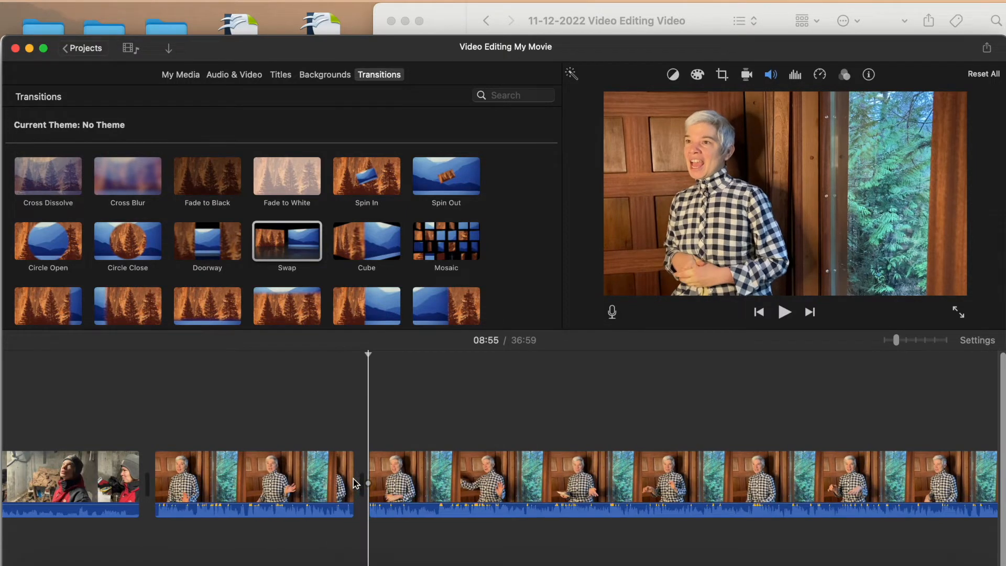
Step: Select the baby deer clip and the three harvest clips after it, and move them together between the talking parts split at 08:55
scroll(744, 467, right, 10)
scroll(745, 464, right, 10)
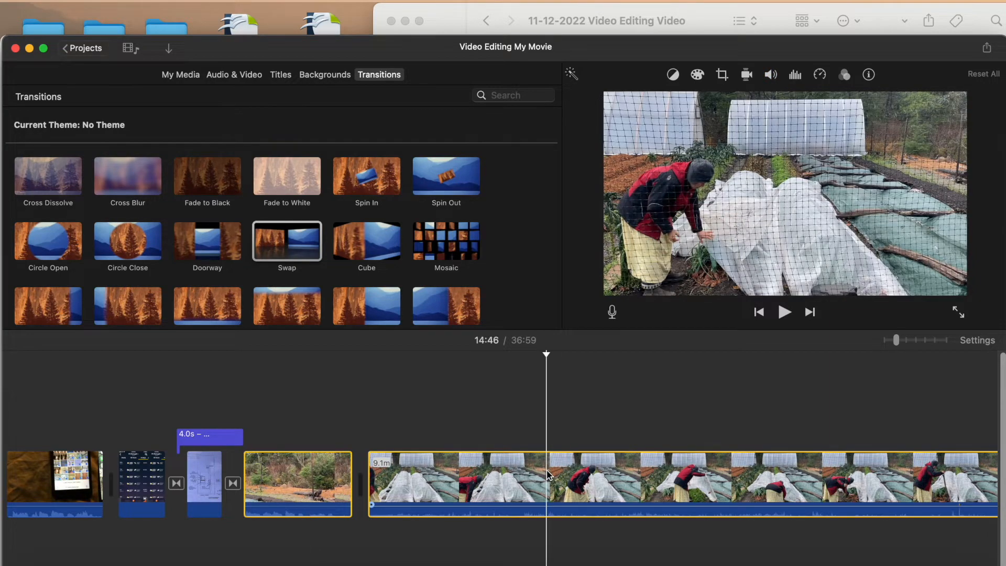
scroll(548, 475, right, 10)
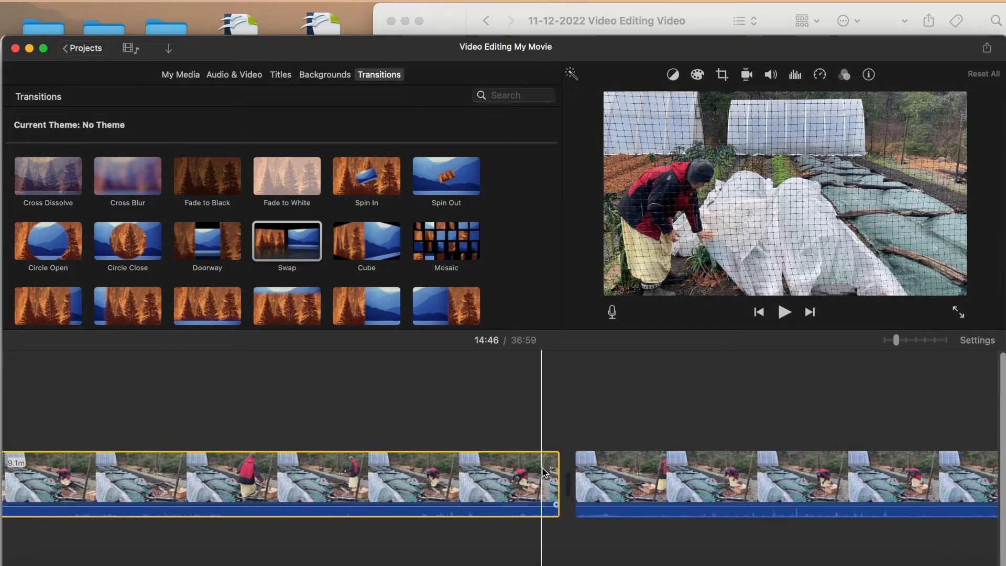
scroll(678, 476, right, 15)
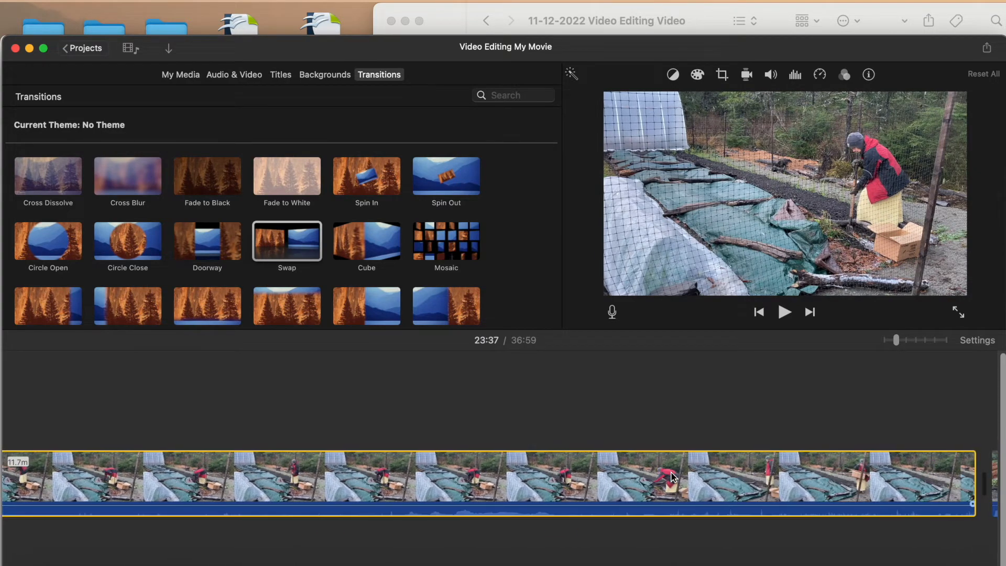
scroll(672, 476, down, 5)
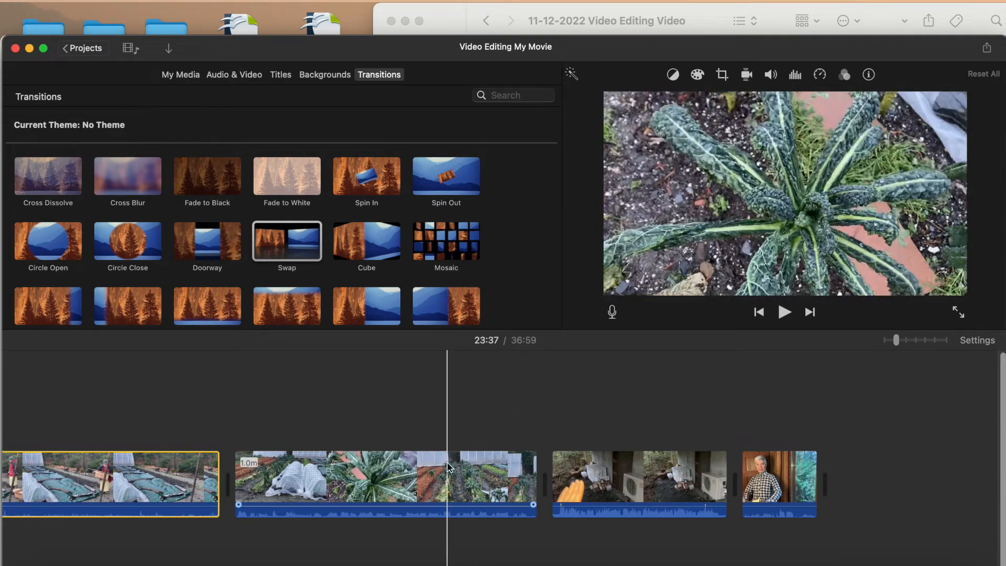
click(434, 475)
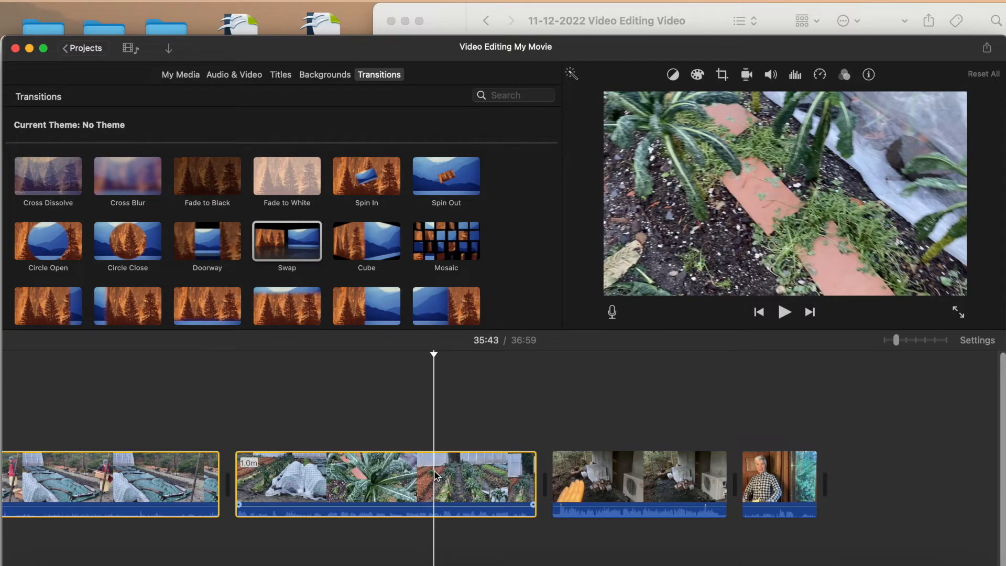
scroll(433, 470, up, 5)
scroll(433, 475, right, 15)
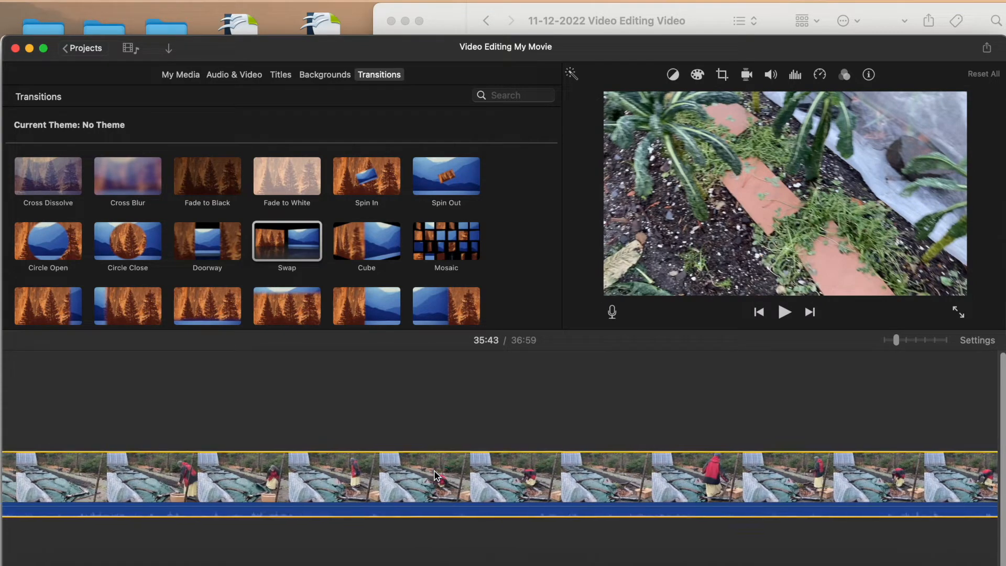
scroll(434, 475, left, 6)
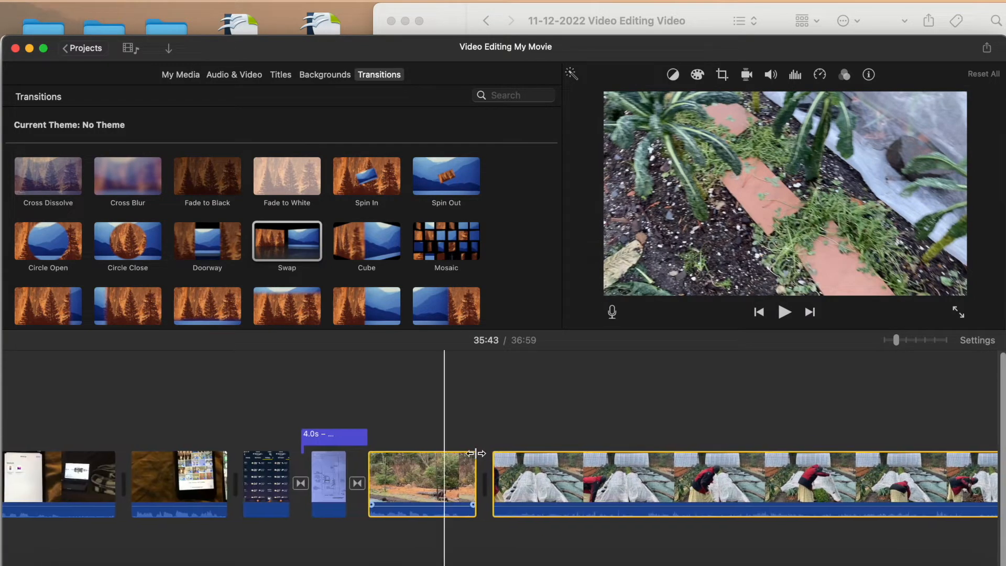
drag(896, 341, 886, 340)
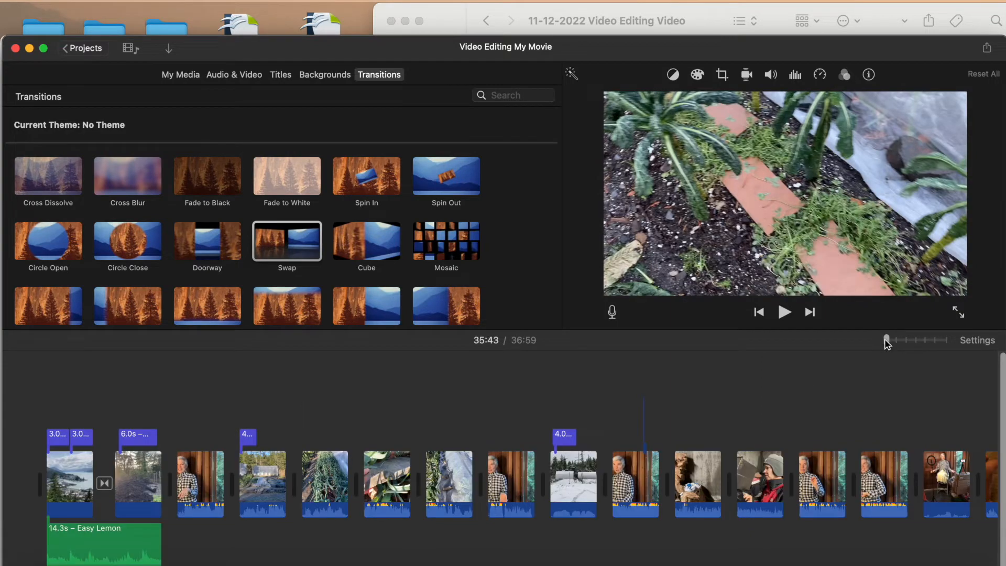
scroll(861, 451, right, 10)
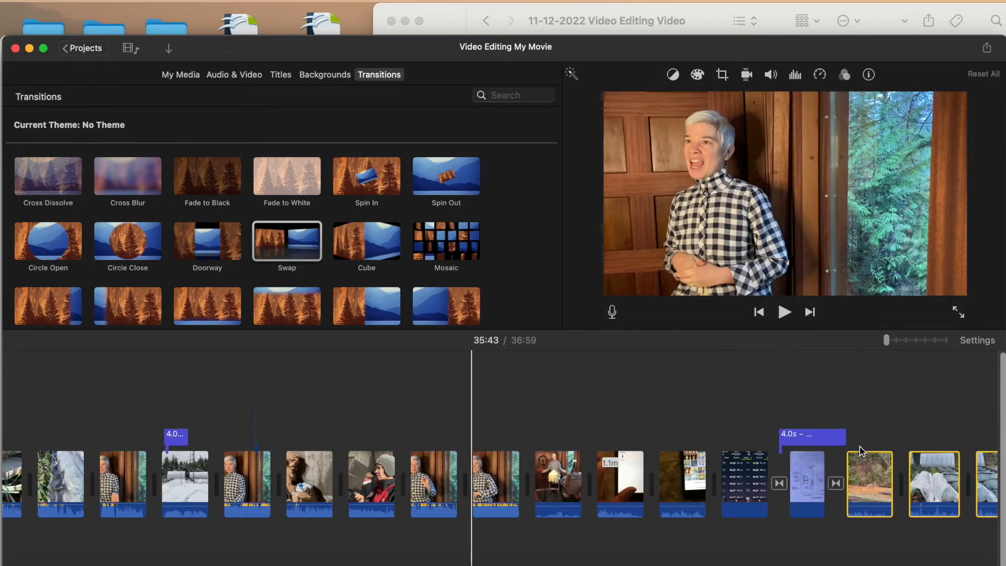
drag(806, 477, 446, 476)
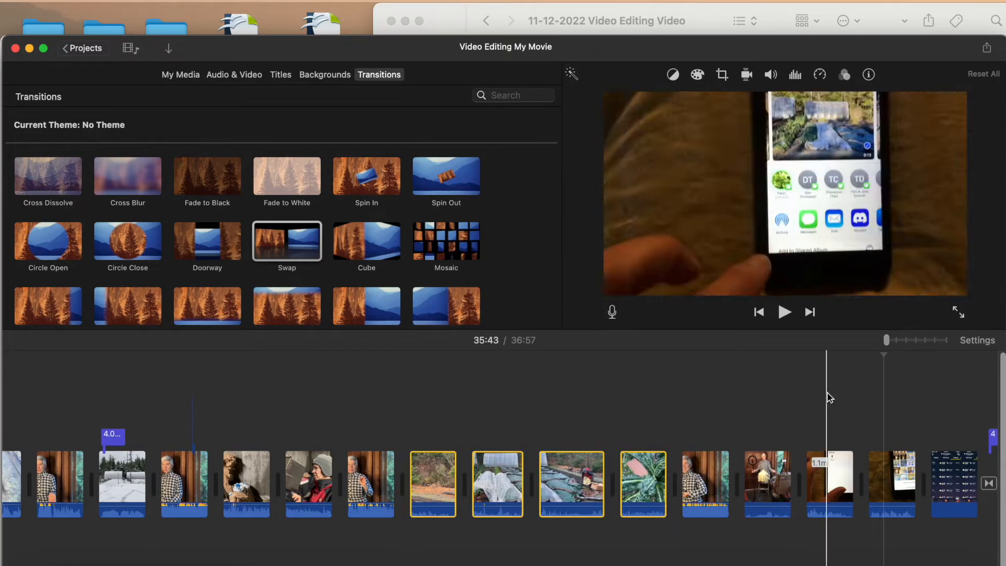
Step: Play the join between the talking part and the baby deer garden clip and trim the end of the talking part
drag(891, 342, 906, 340)
scroll(568, 493, left, 10)
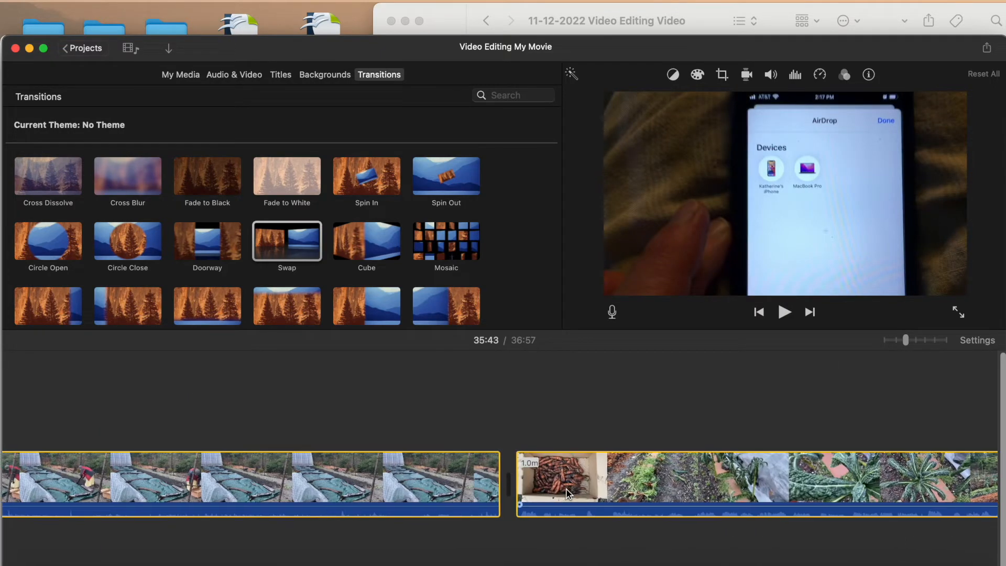
scroll(567, 493, left, 15)
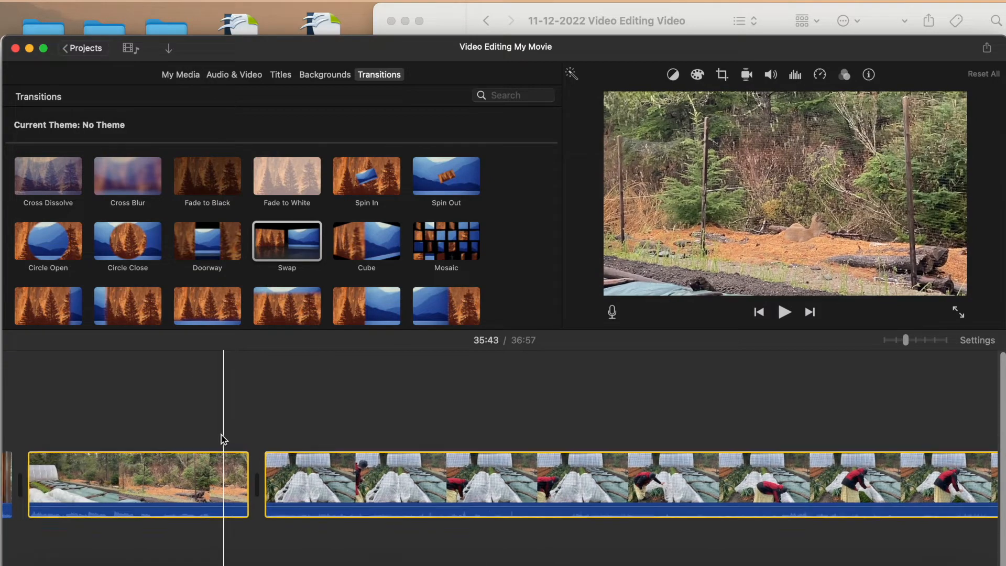
scroll(400, 444, left, 10)
click(424, 427)
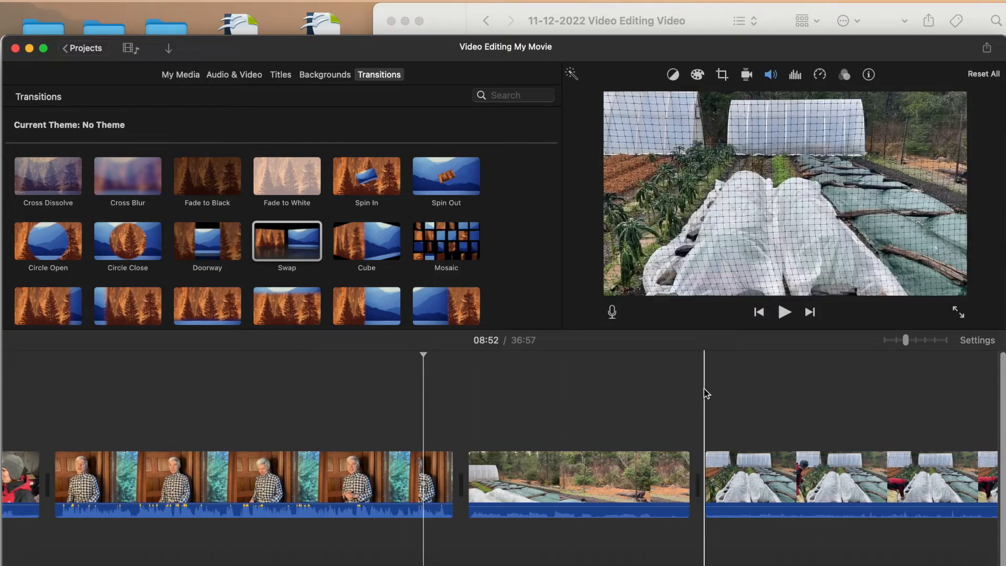
click(784, 312)
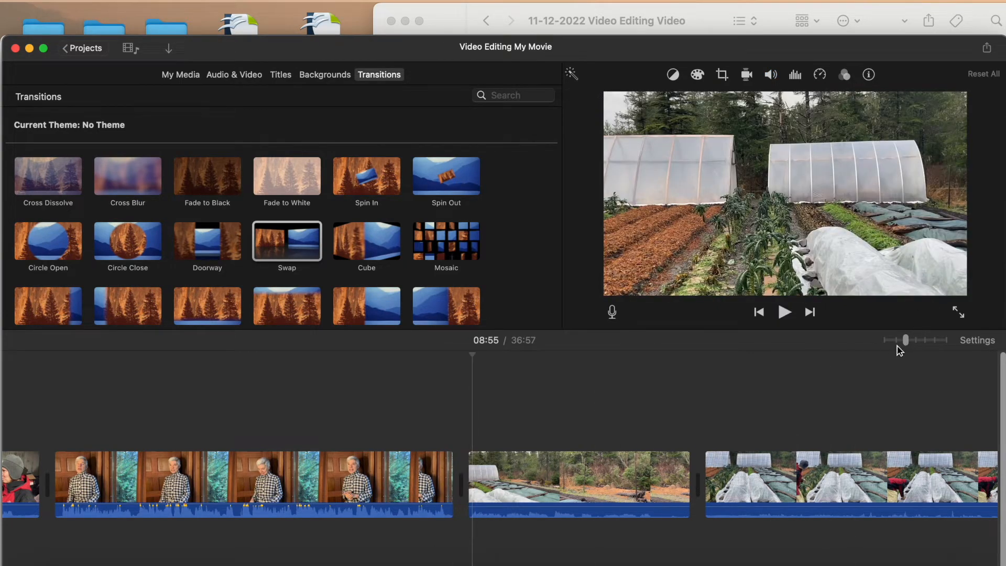
drag(906, 340, 925, 341)
drag(431, 473, 390, 474)
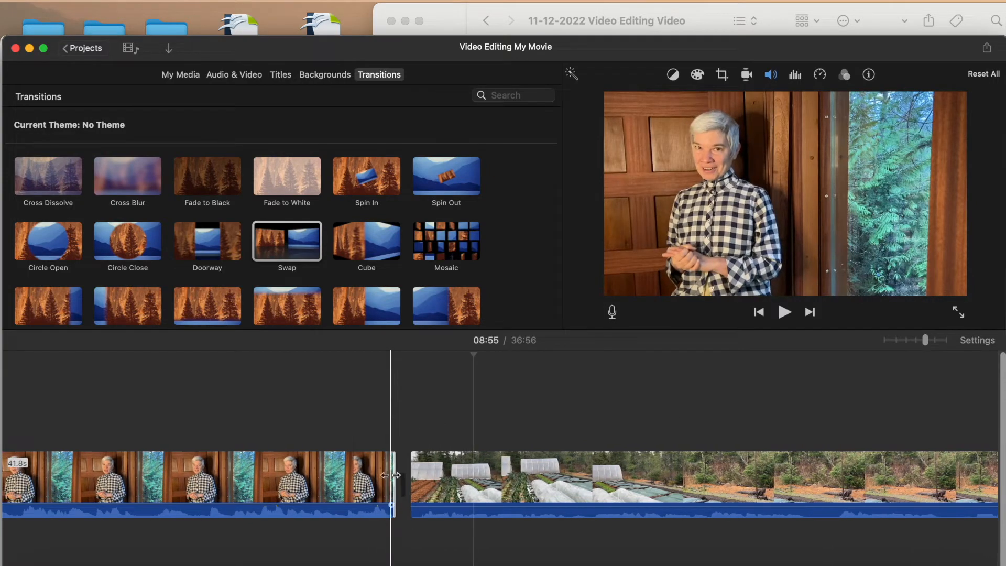
Step: Trim the start of the baby deer garden clip to leave about 24 seconds and replay the join
click(334, 411)
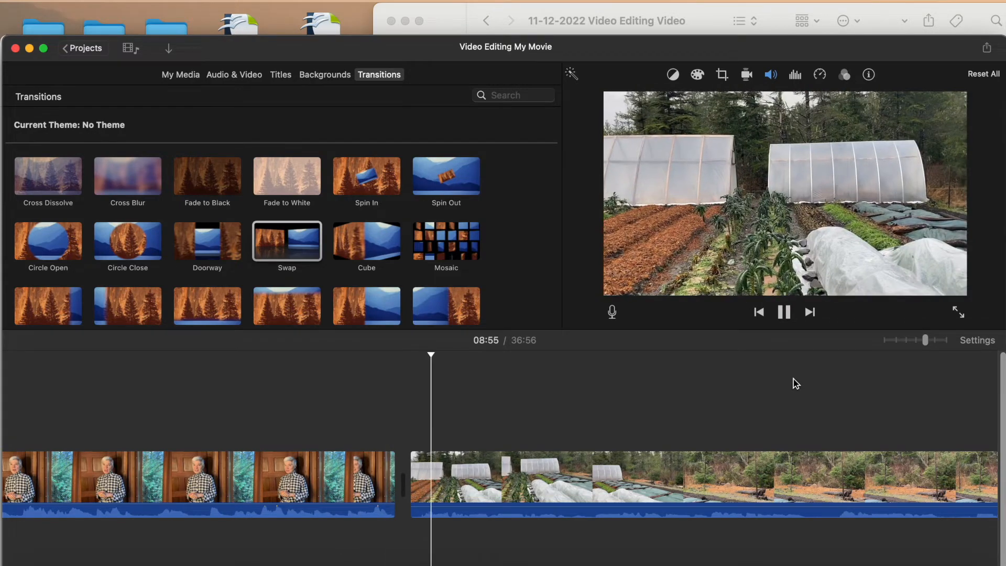
key(space)
drag(407, 466, 388, 466)
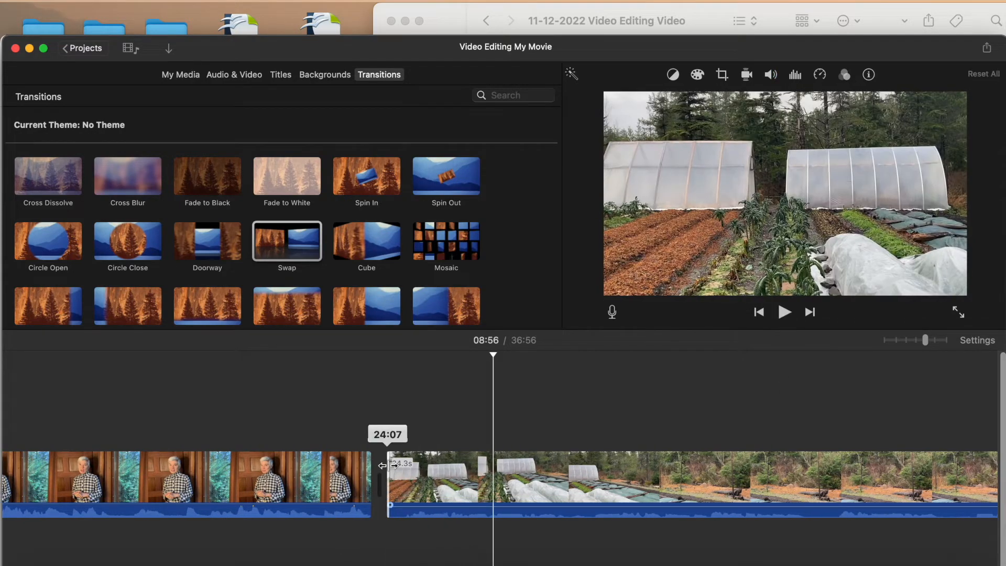
click(376, 418)
click(784, 313)
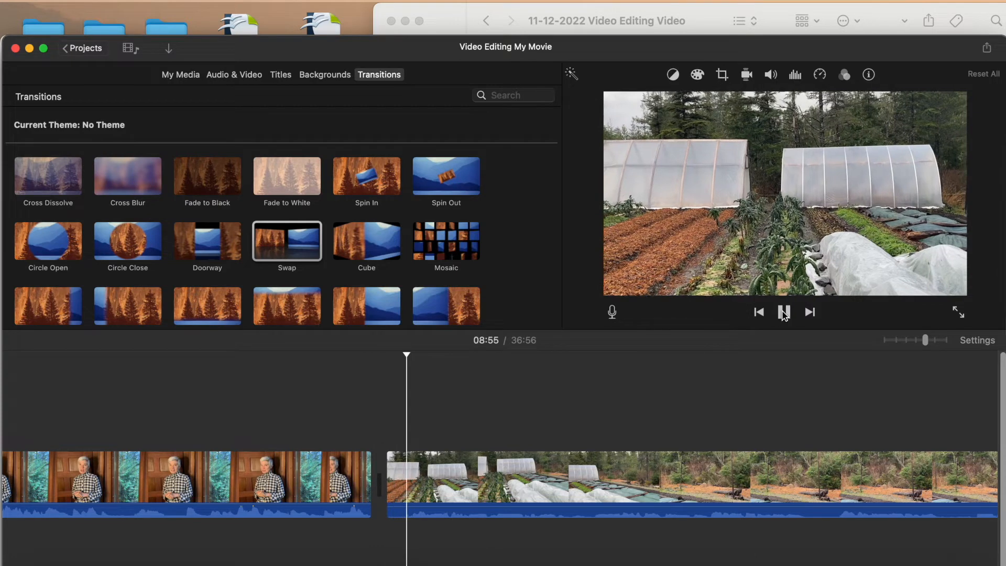
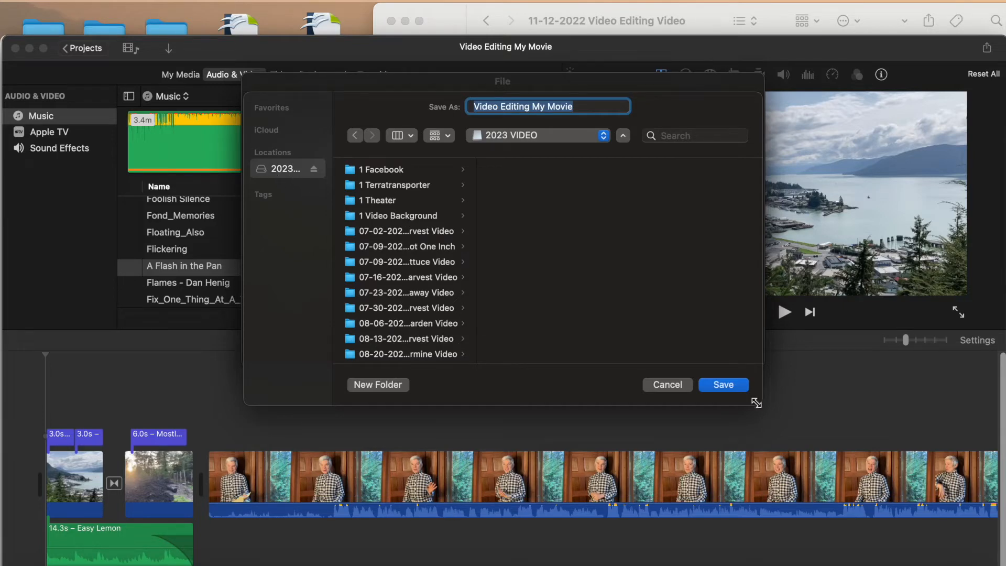
Step: Start exporting the movie as Video Editing My Movie to the 2023 VIDEO drive and cancel the running export
click(731, 385)
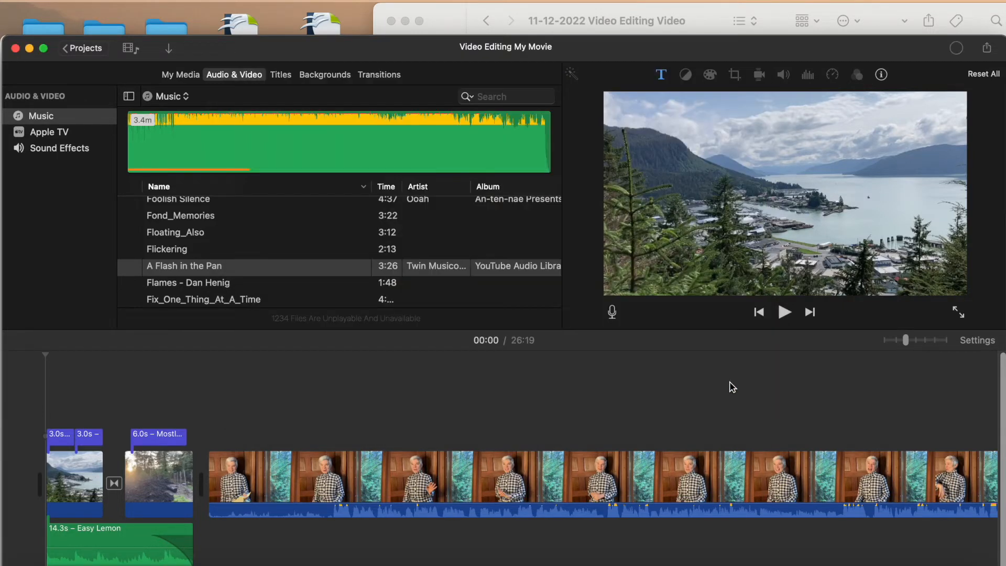
click(956, 50)
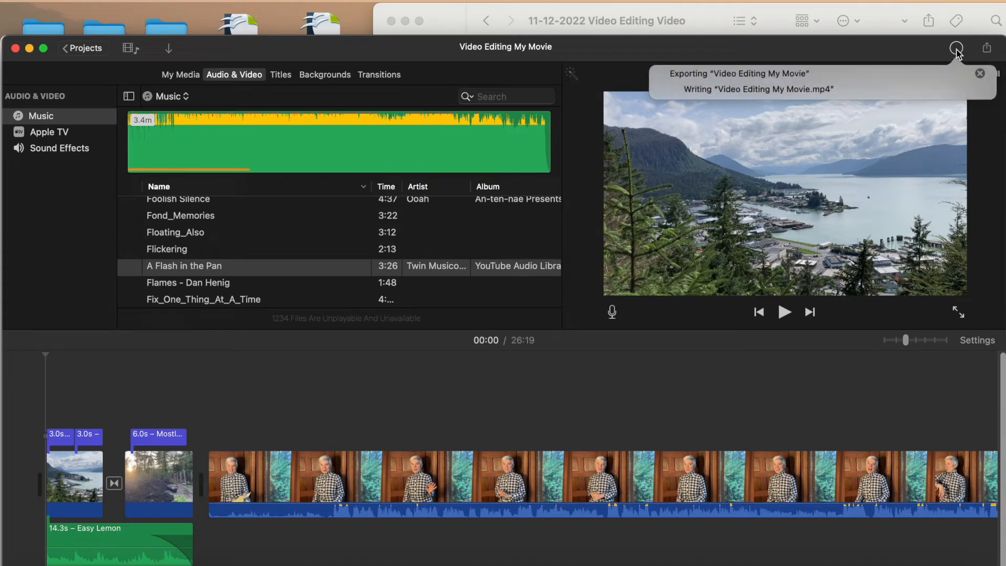
click(981, 74)
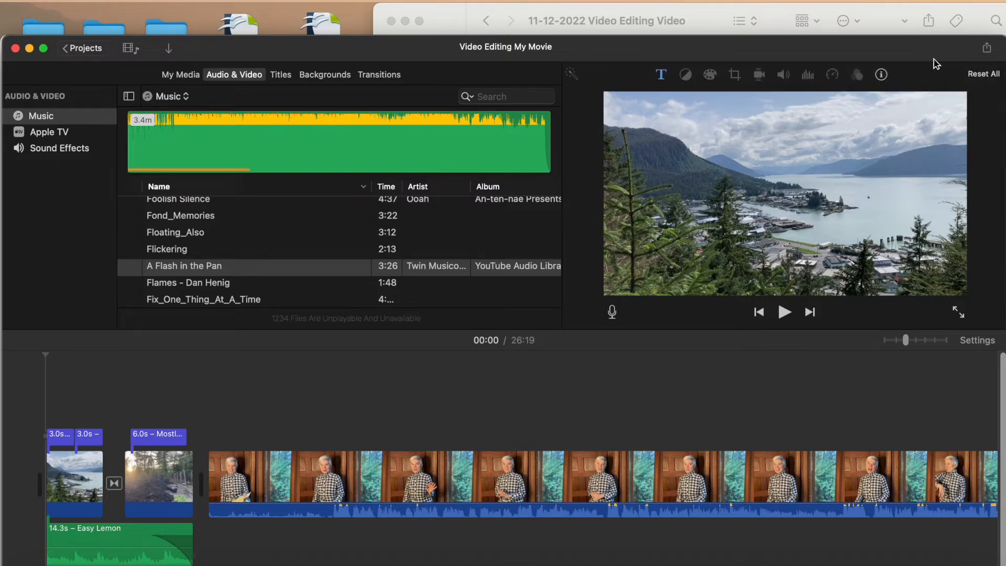
Step: Open the video upload dialog in YouTube Studio and bring the 11-12-2022 Video Editing Video folder in Finder in front of it
click(888, 25)
scroll(606, 238, down, 1)
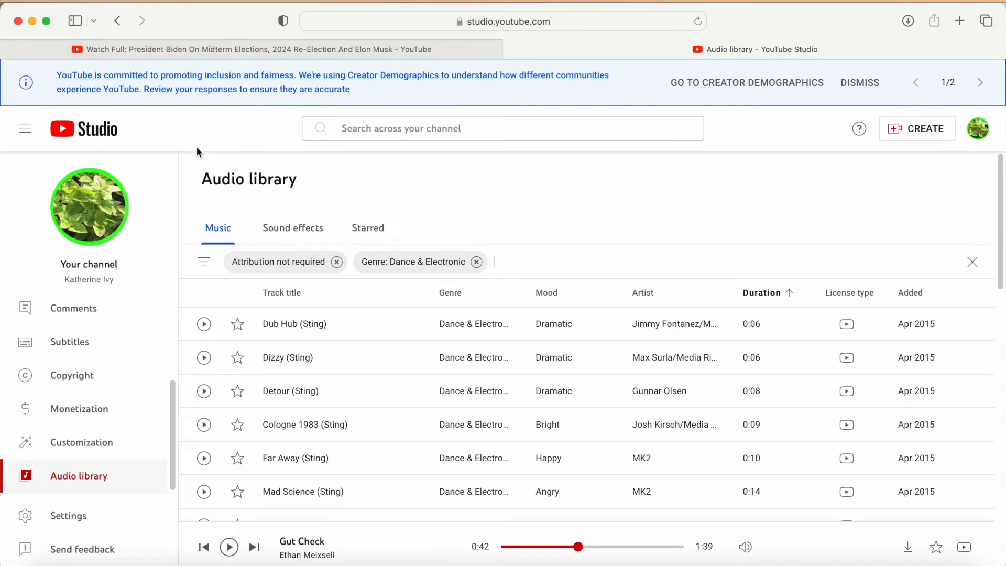
click(98, 313)
click(97, 312)
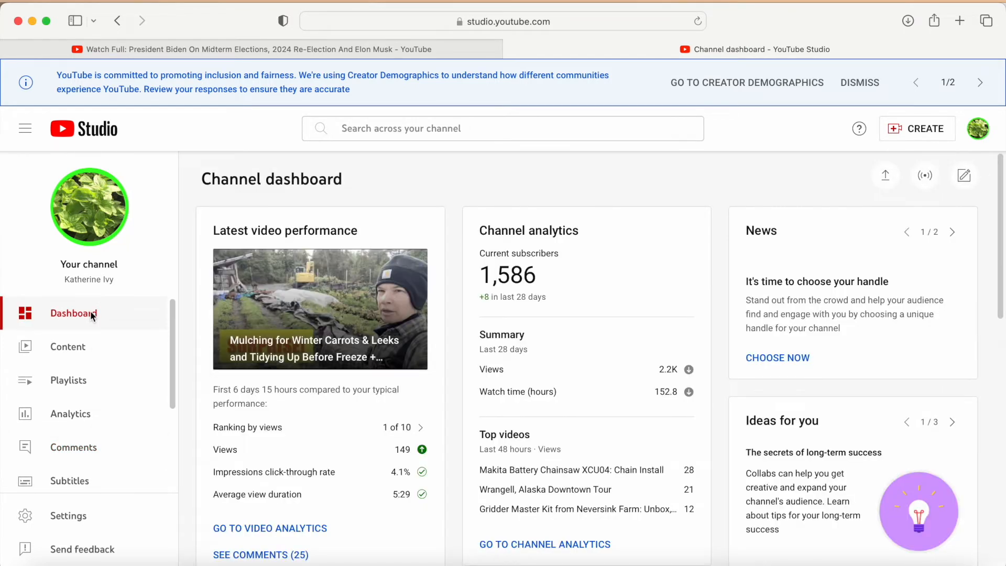
click(930, 133)
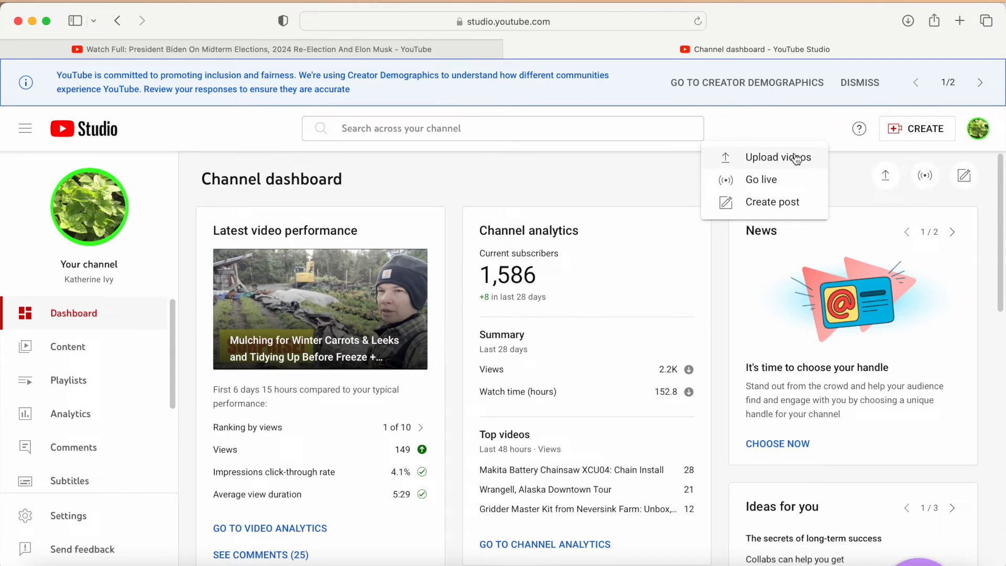
click(796, 159)
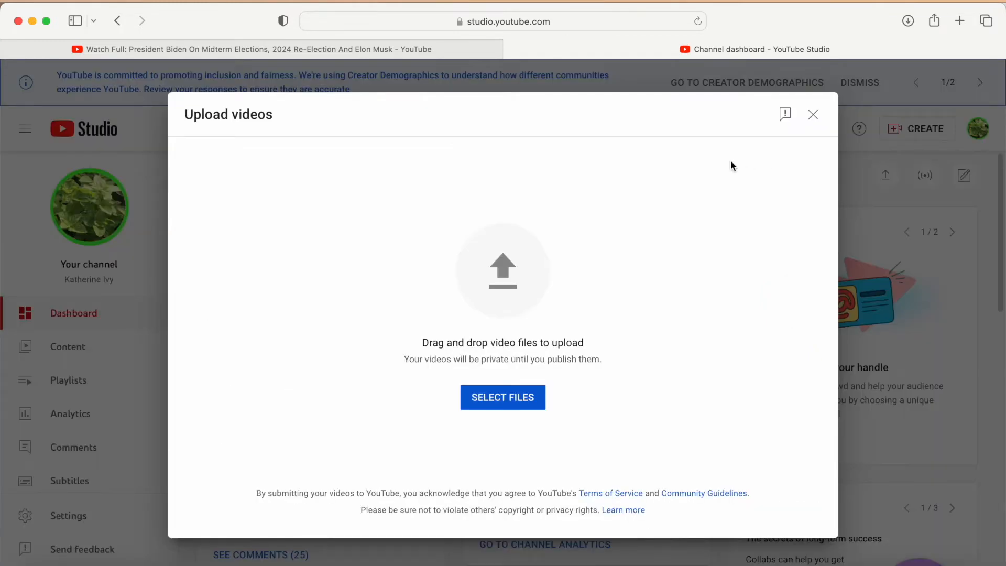
drag(820, 18, 819, 74)
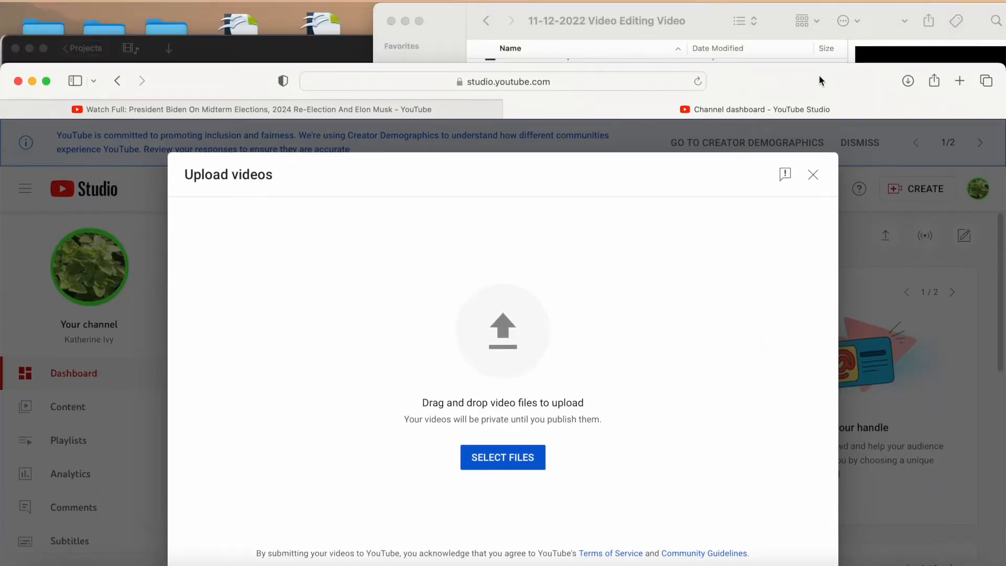
click(772, 13)
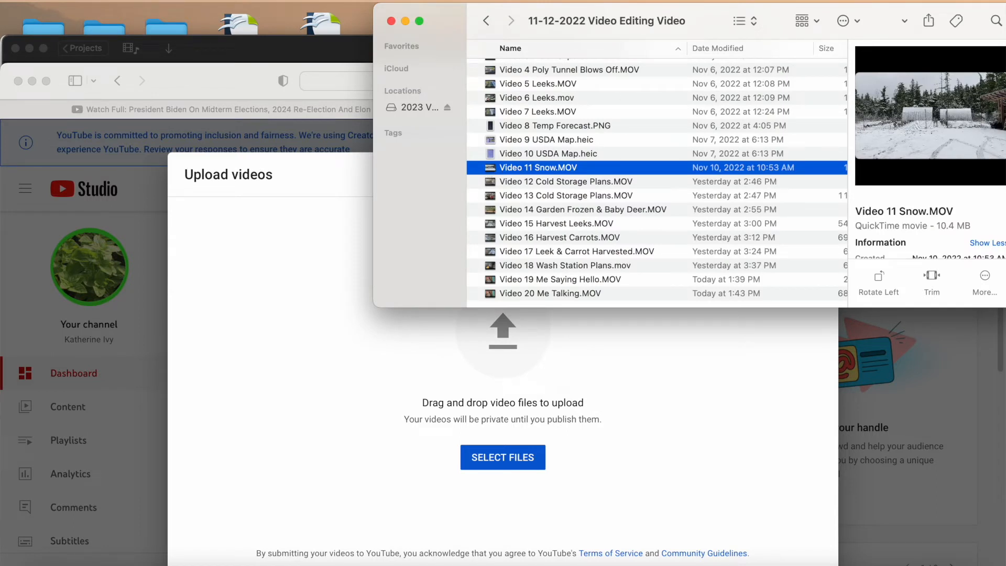
Step: Upload Video 11 Snow.MOV from the Finder folder to YouTube Studio and bring the upload form fully into view
drag(490, 169, 500, 349)
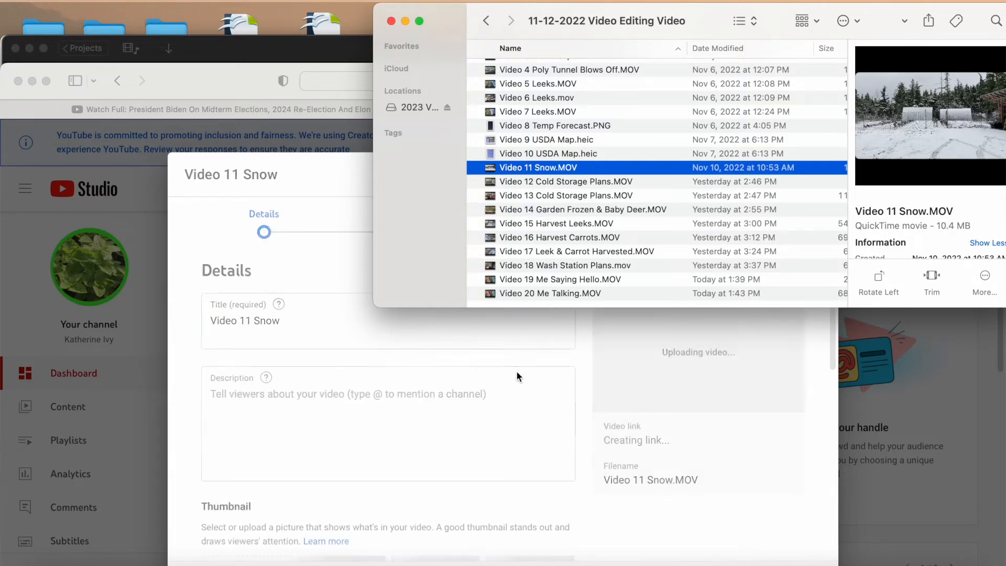
click(342, 169)
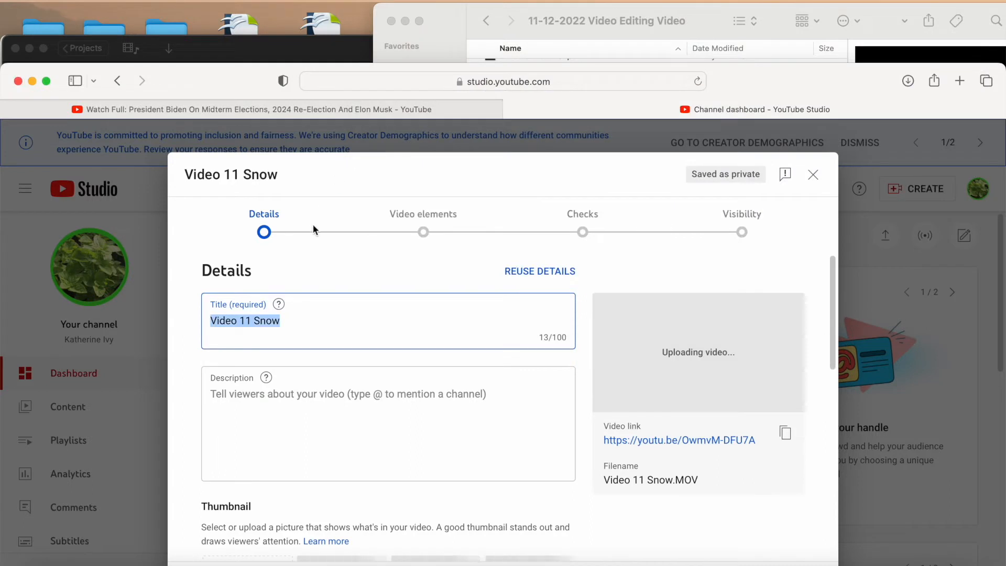
drag(763, 82, 764, 39)
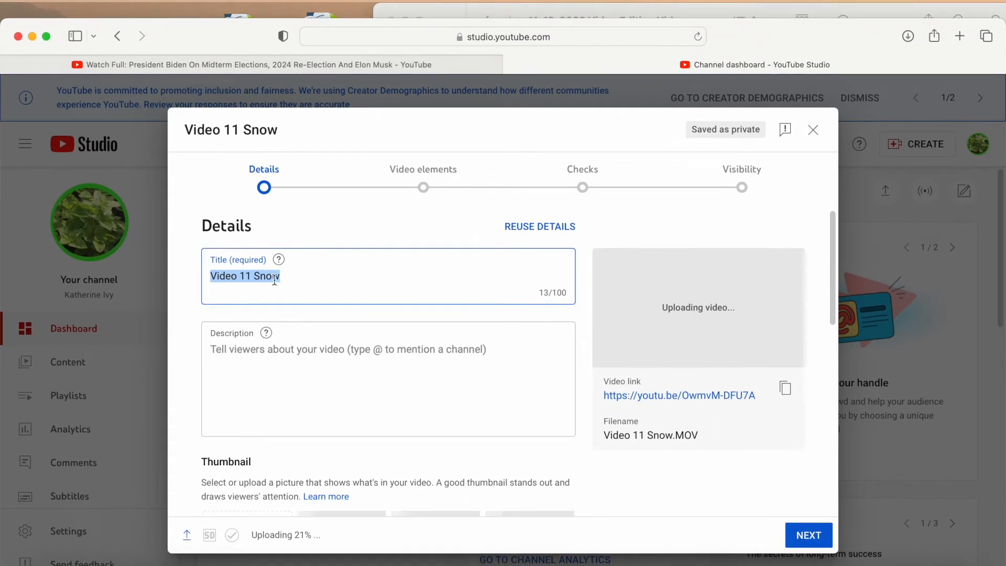
Step: Replace the title of the uploading video with Video Editing Video
click(257, 276)
drag(255, 276, 168, 266)
key(BackSpace)
text(Video Eci)
key(BackSpace)
text(d)
key(BackSpace)
key(BackSpace)
key(BackSpace)
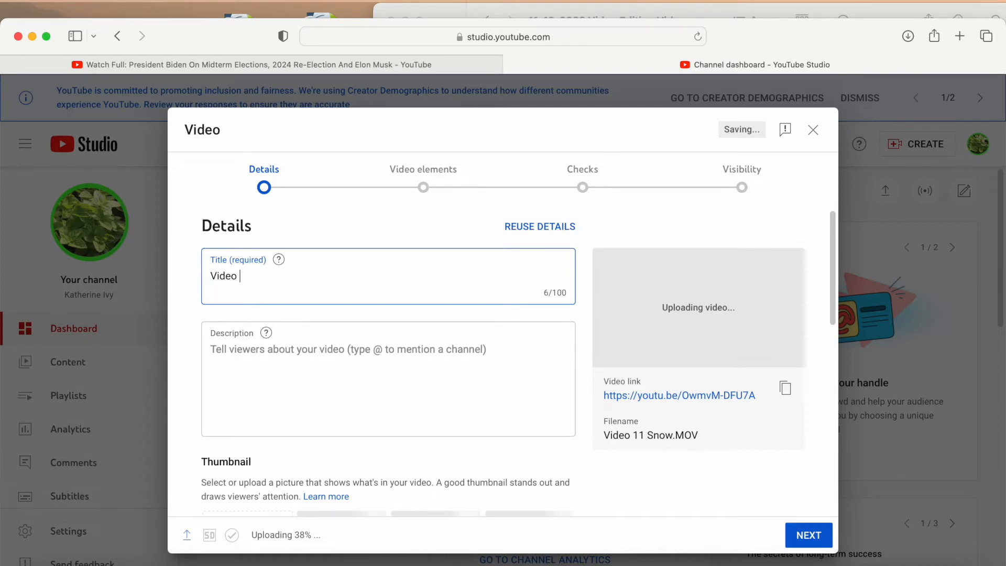
text(Editing Video)
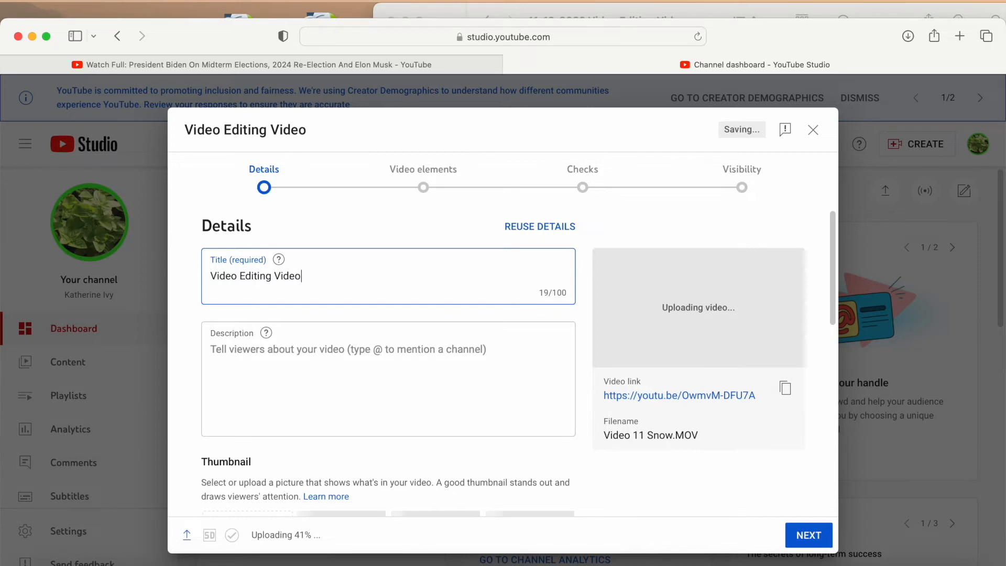
Step: Advance to the visibility stage, save the video as Private and close the upload notice
click(804, 535)
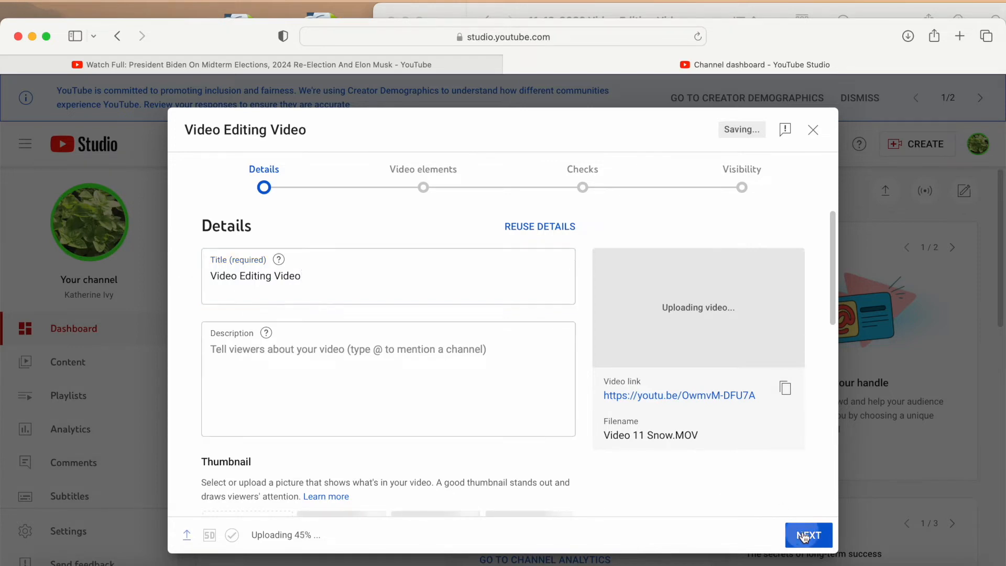
click(804, 535)
click(804, 535)
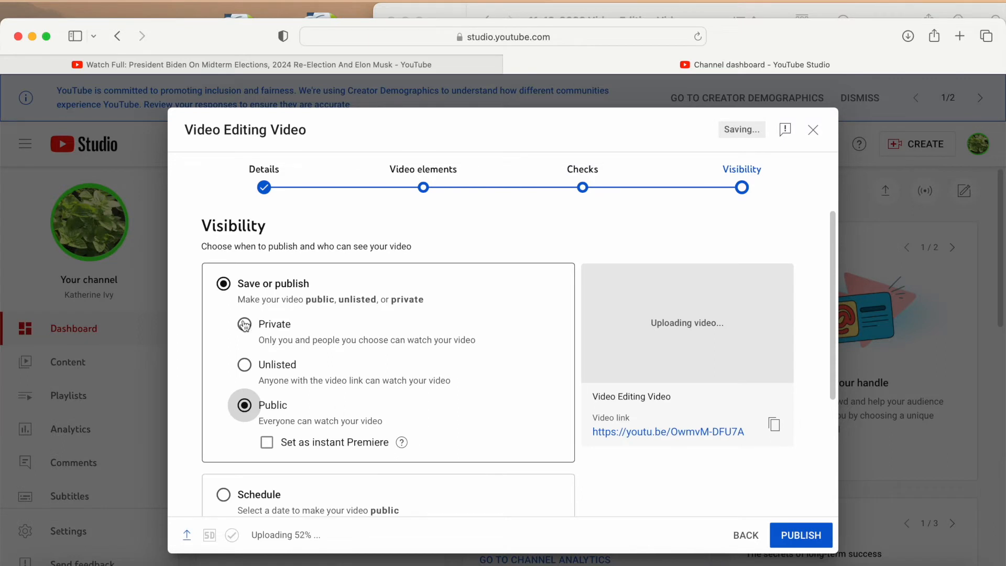
click(245, 325)
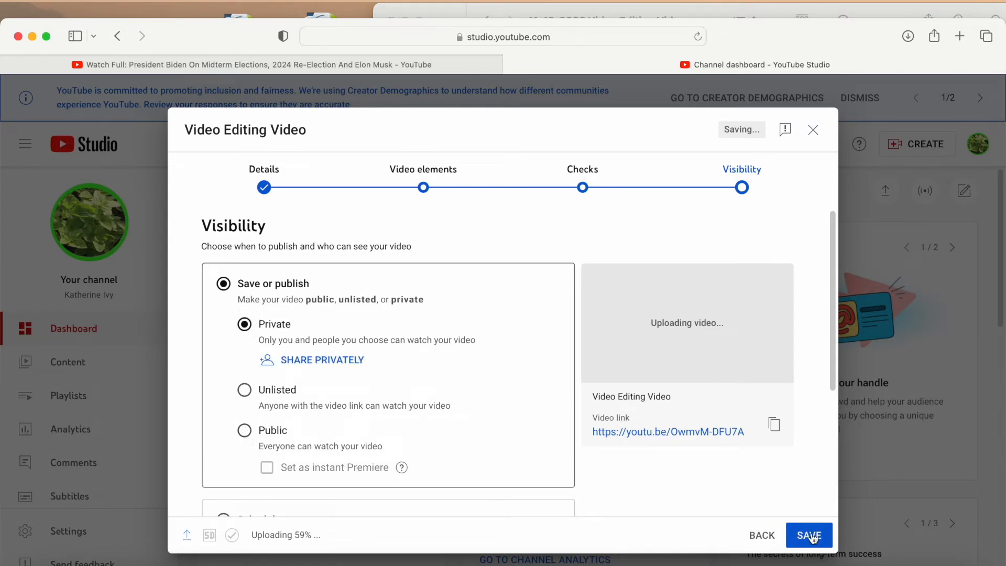
click(810, 535)
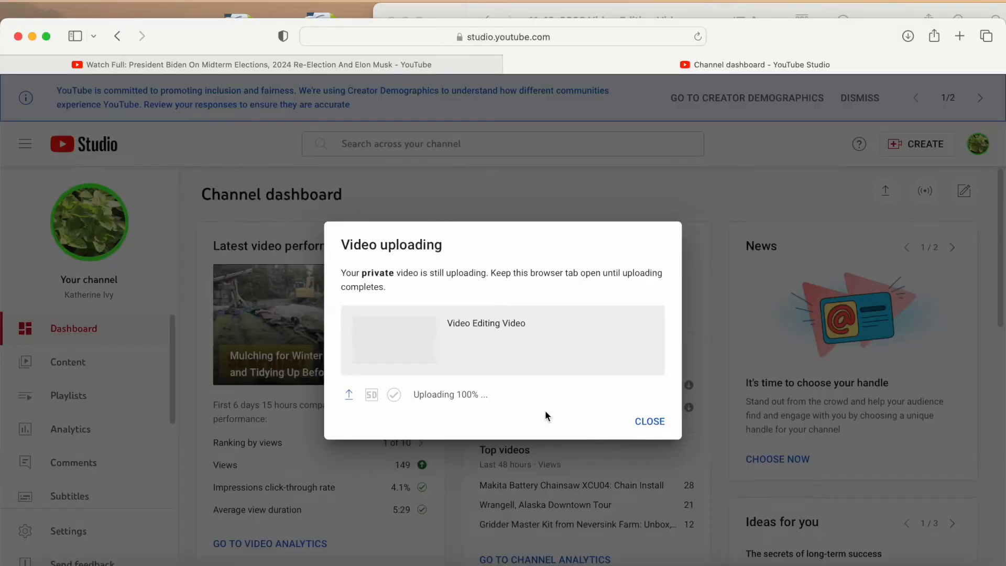
click(662, 421)
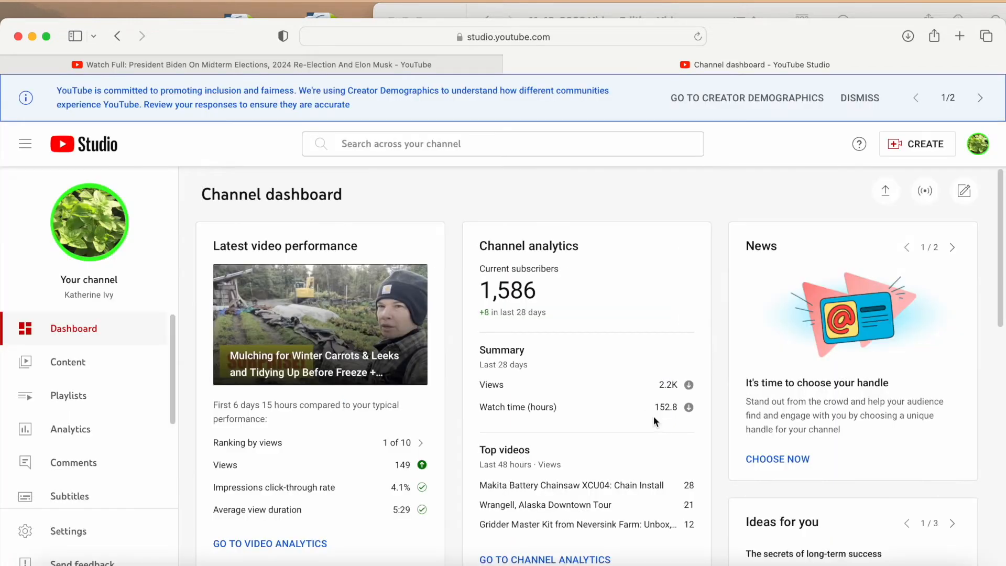
Step: Open the details page of Video Editing Video from the channel content and look through its fields
click(78, 361)
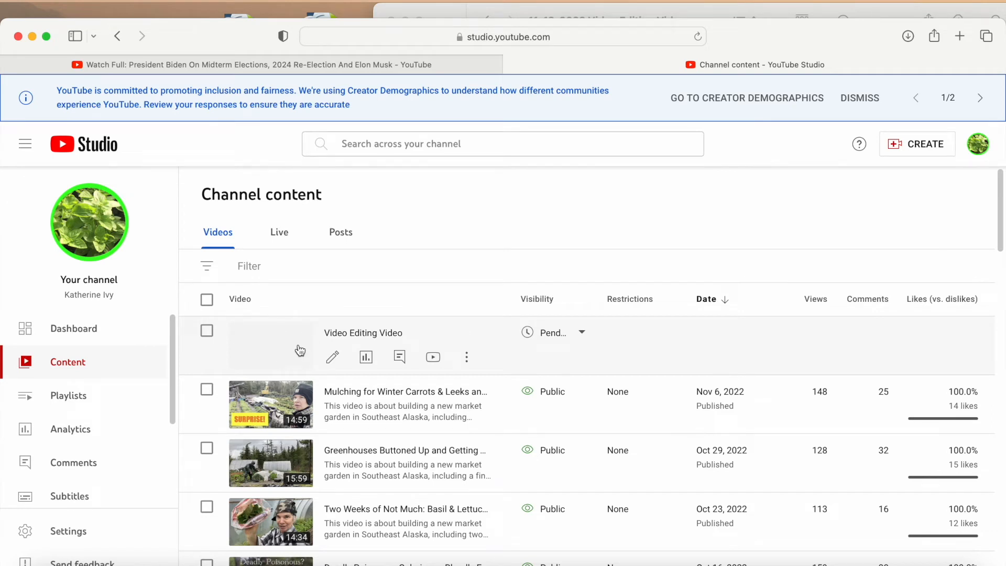
click(298, 349)
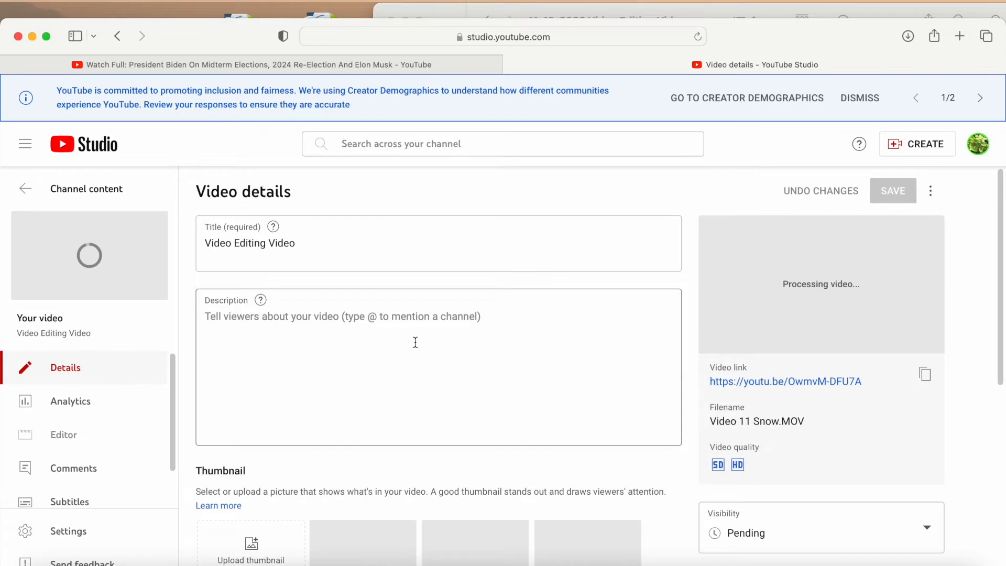
scroll(413, 341, down, 1)
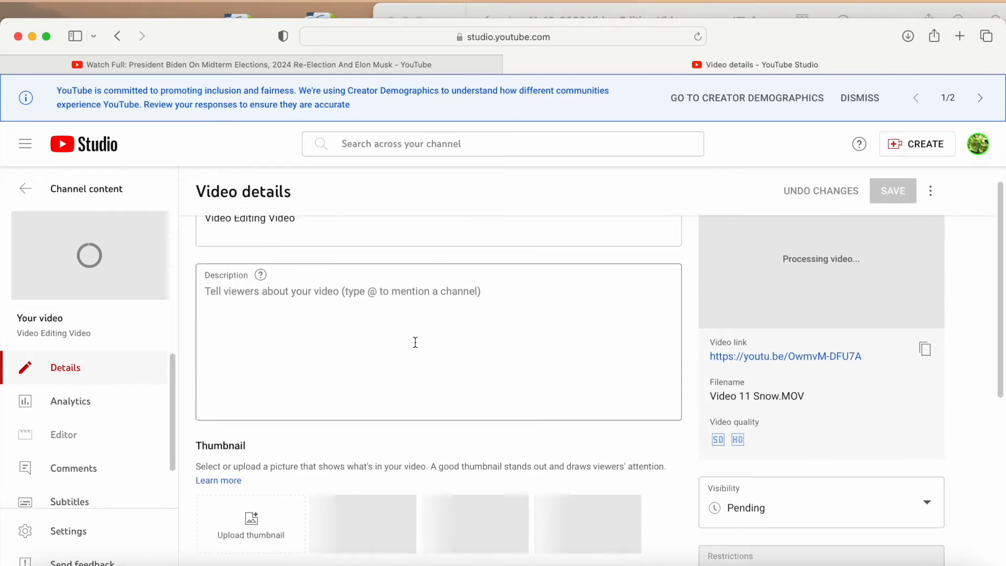
scroll(415, 342, down, 3)
scroll(415, 341, up, 5)
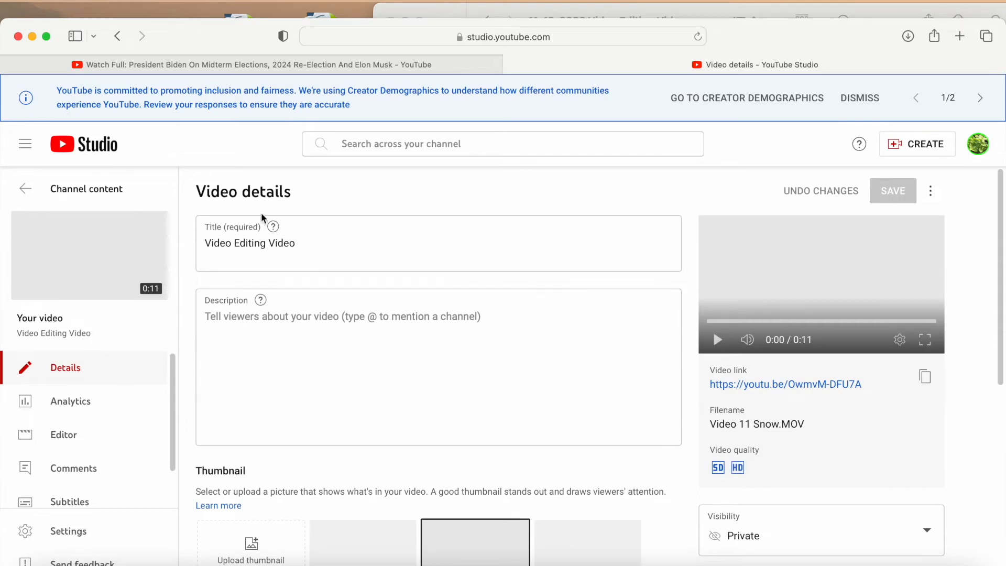
Step: Compare the details pages of the Mulching for Winter Carrots & Leeks video and Video Editing Video, ending on the channel content list
click(25, 189)
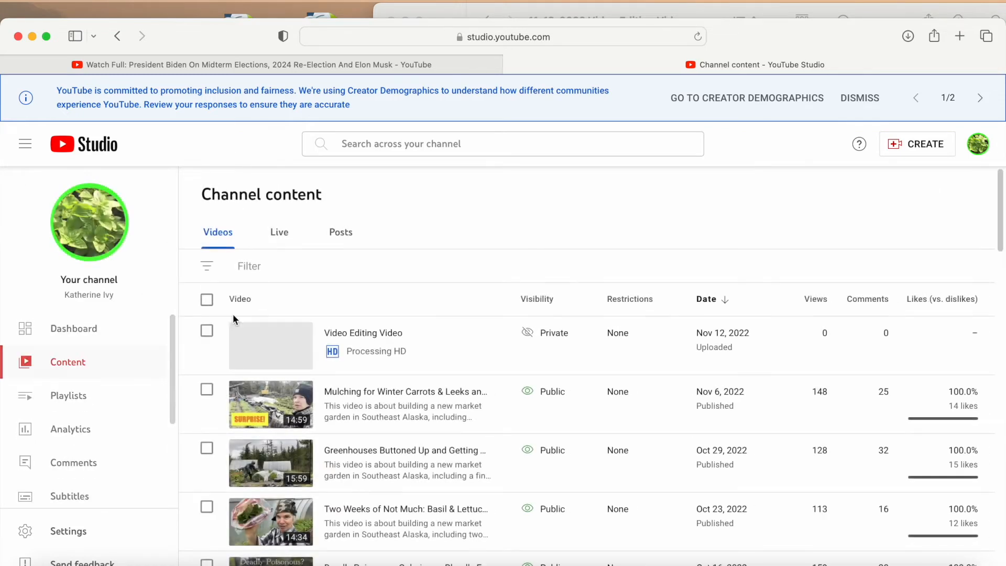
click(286, 368)
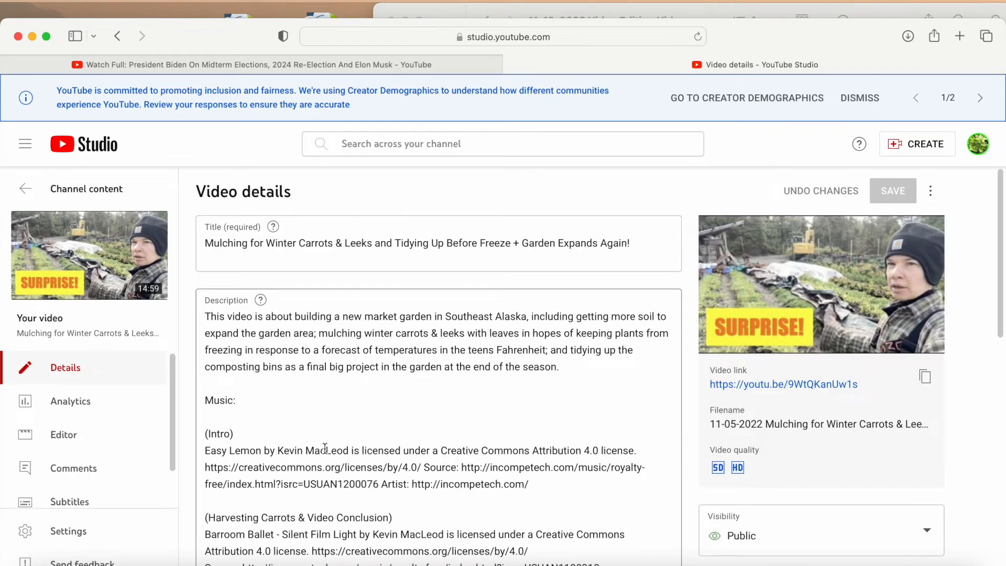
click(25, 189)
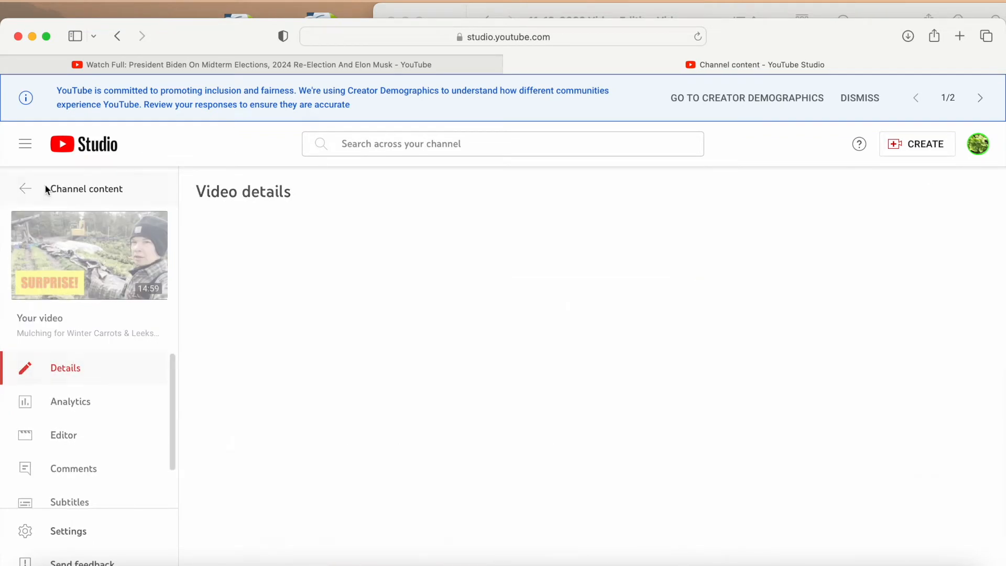
click(283, 337)
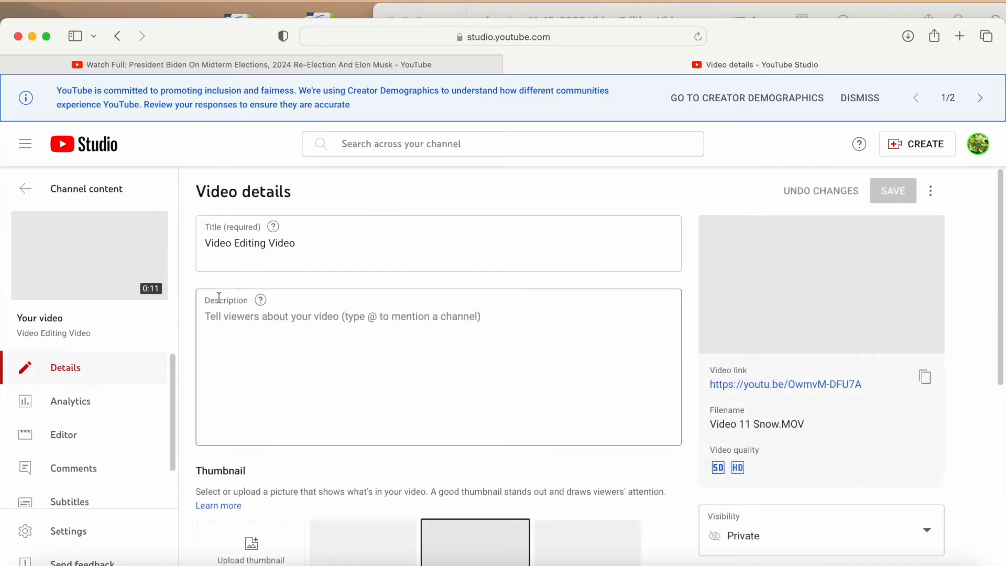
click(27, 189)
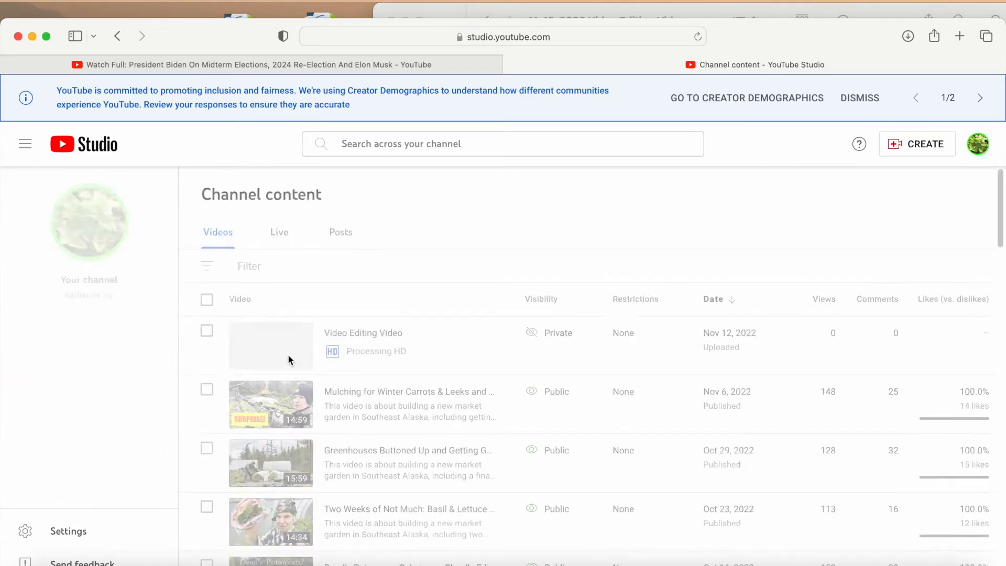
Step: Copy the entire description of the Mulching for Winter Carrots & Leeks video
click(283, 404)
scroll(283, 406, down, 4)
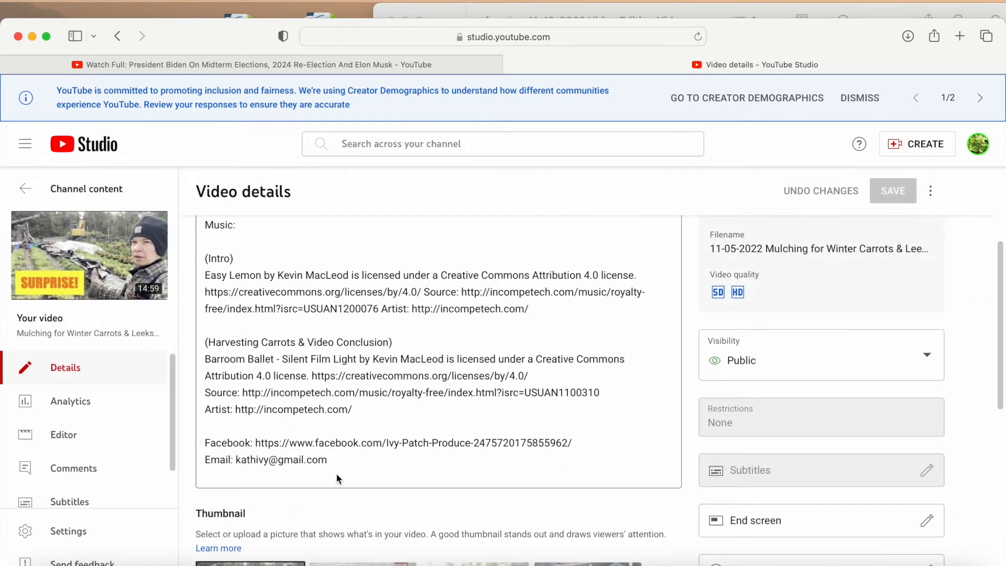
drag(335, 462, 215, 115)
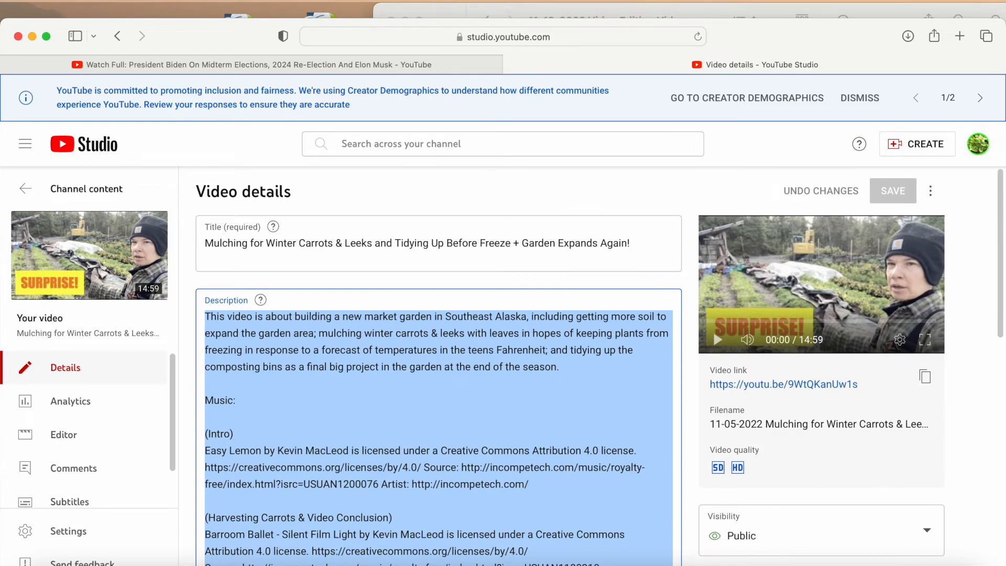
click(112, 0)
click(126, 79)
Step: Paste the copied description into the empty description of Video Editing Video
click(24, 189)
click(267, 334)
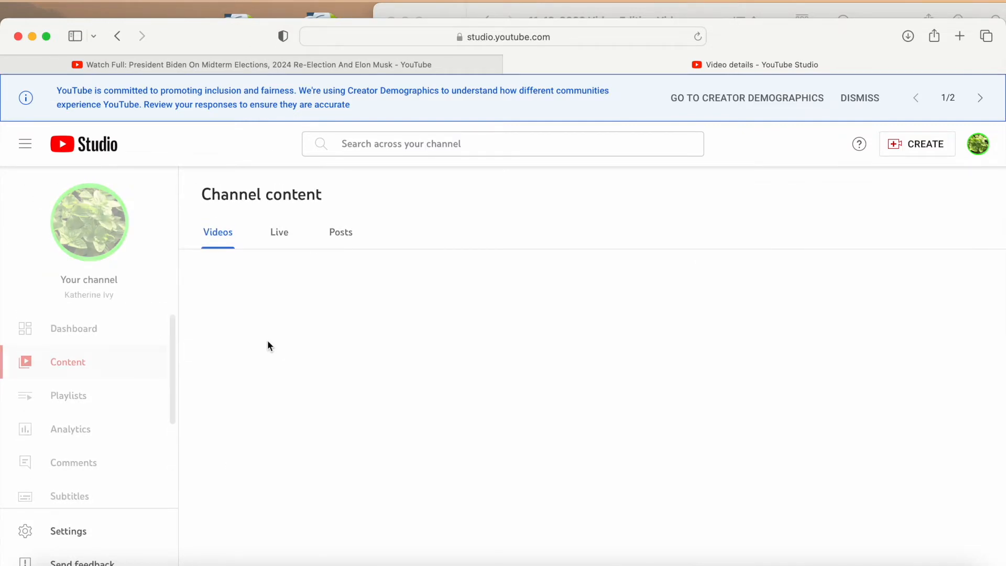
click(112, 0)
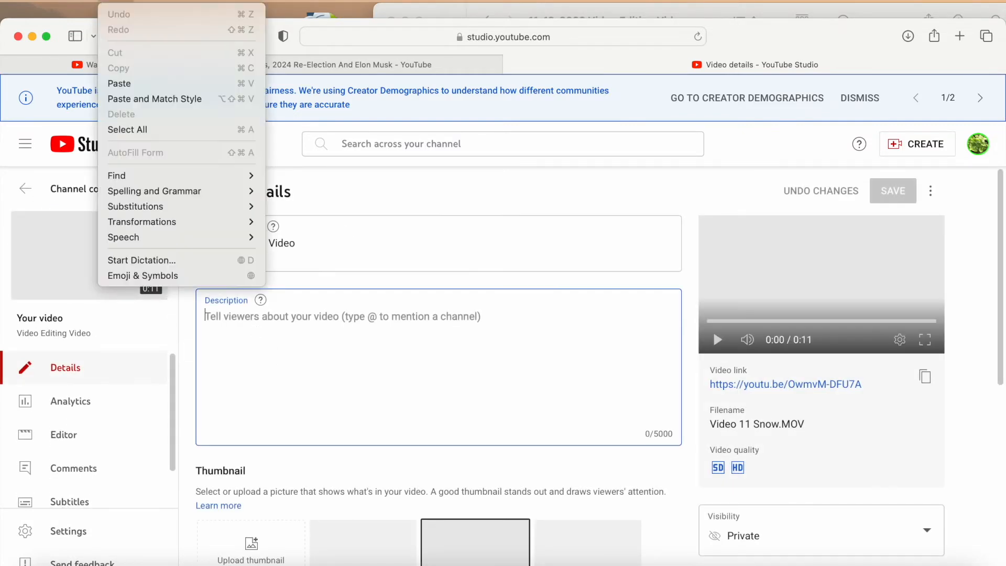
click(142, 84)
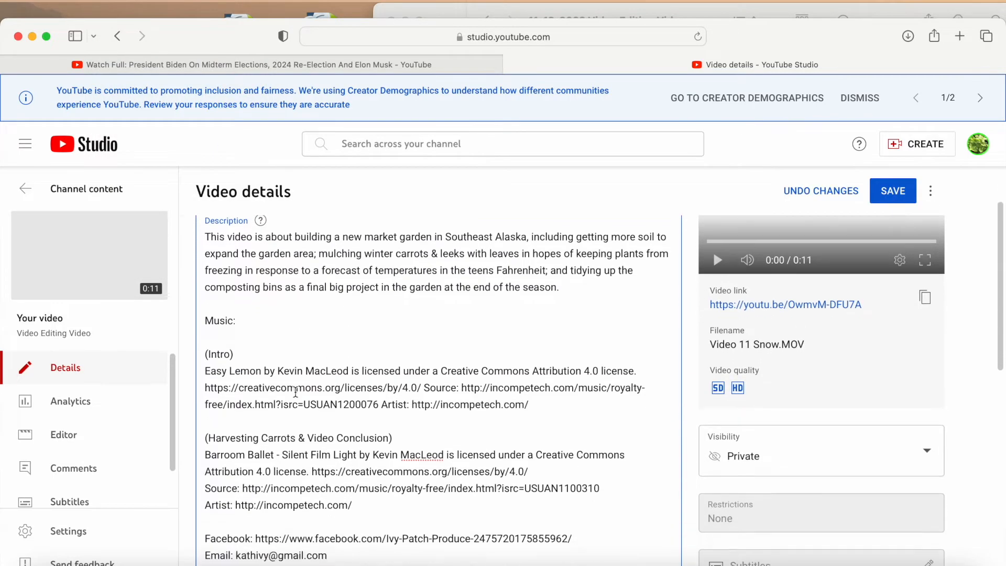
scroll(280, 453, up, 2)
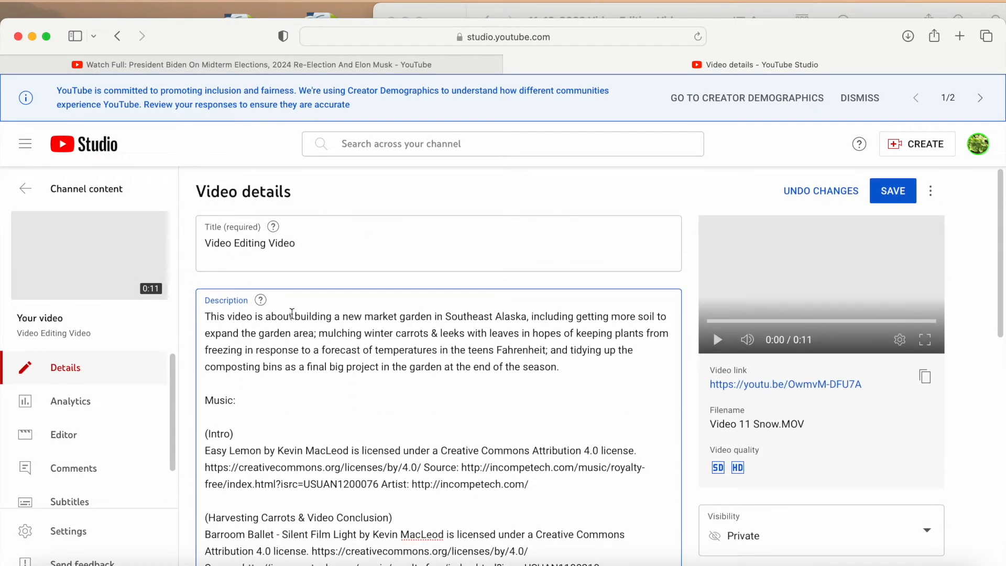
Step: Add Video Editing Video to the 2022 Market Gardening Vlogs playlist
scroll(411, 369, down, 10)
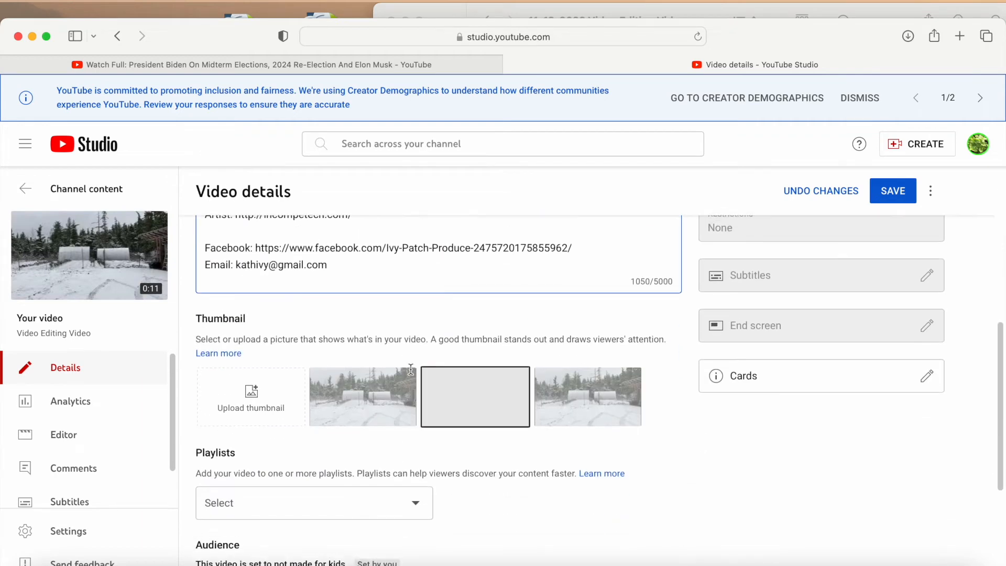
scroll(388, 342, down, 1)
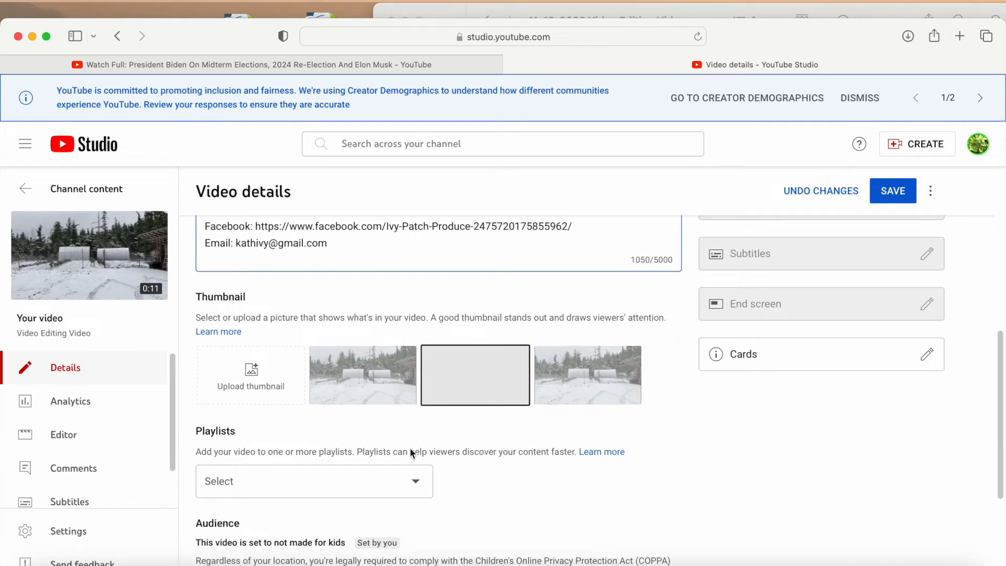
click(417, 483)
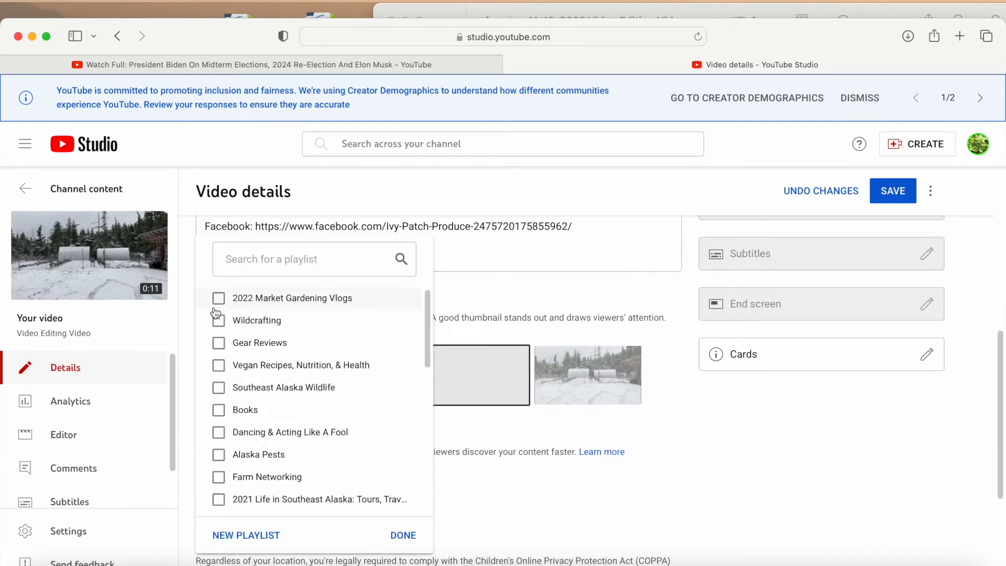
click(219, 298)
click(404, 535)
Step: Examine the audience, thumbnail, end screen, cards and visibility settings of Video Editing Video
scroll(442, 476, down, 4)
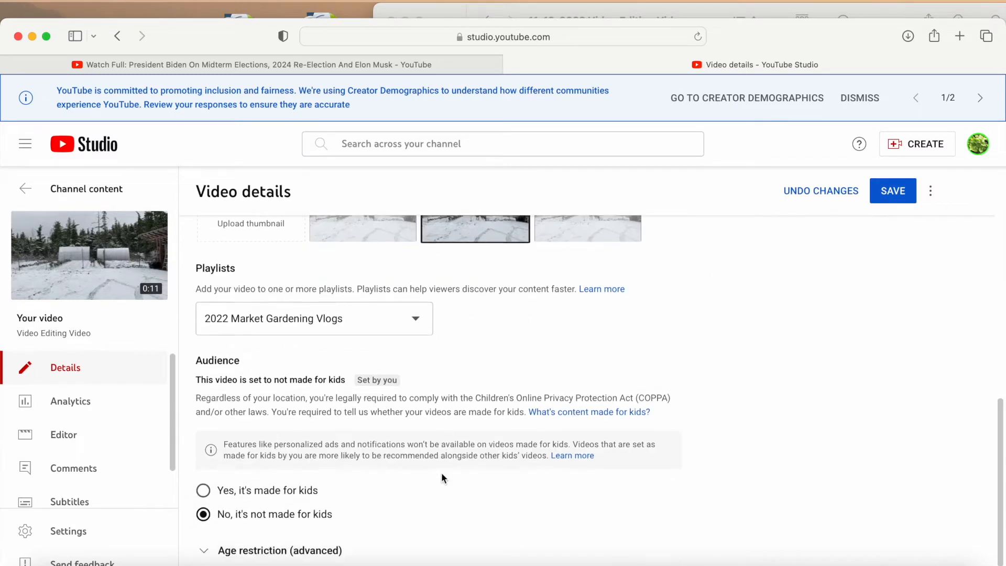
scroll(442, 476, up, 5)
scroll(442, 478, down, 5)
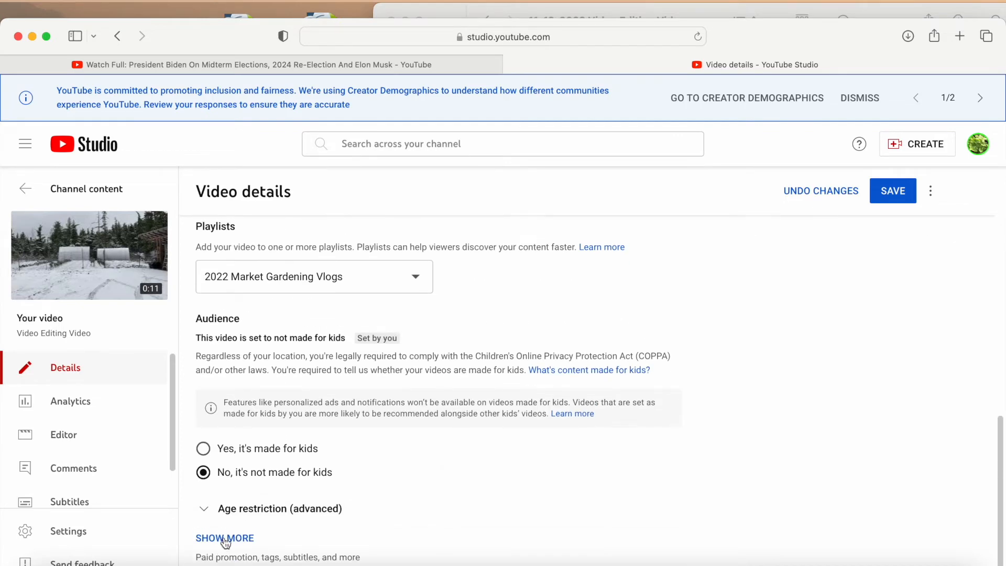
scroll(474, 471, up, 7)
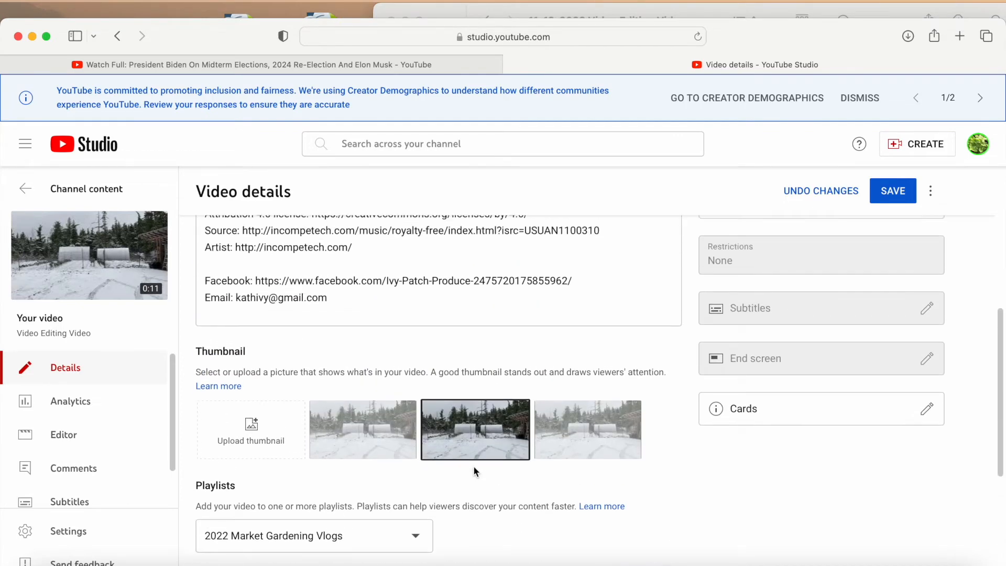
scroll(474, 471, up, 1)
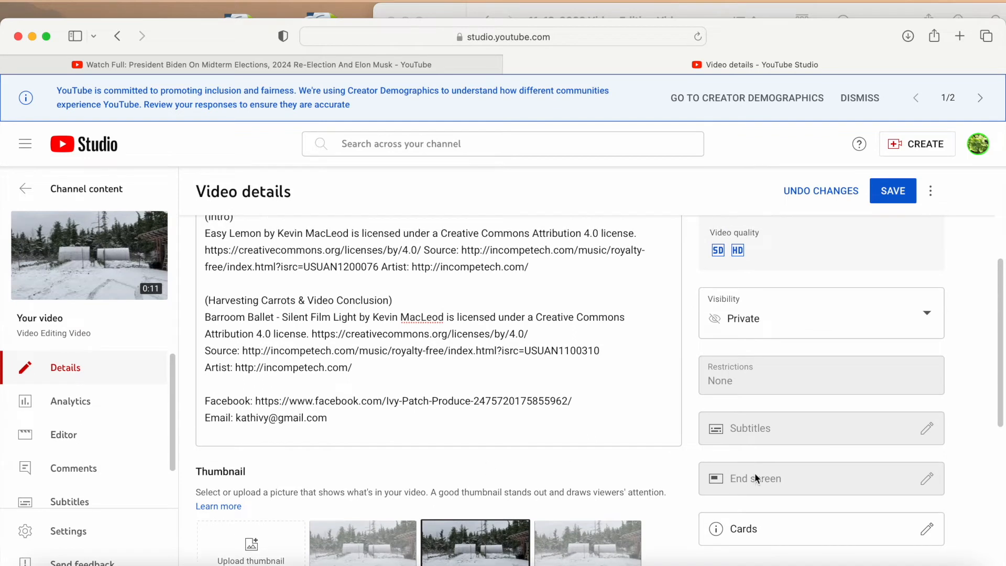
mouse_move(756, 478)
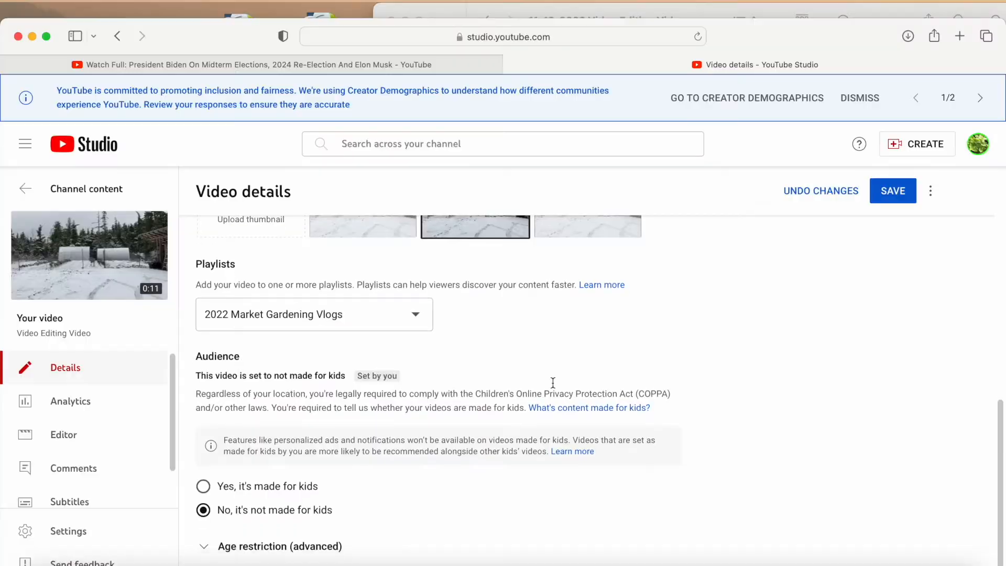
scroll(551, 384, up, 10)
scroll(549, 375, down, 6)
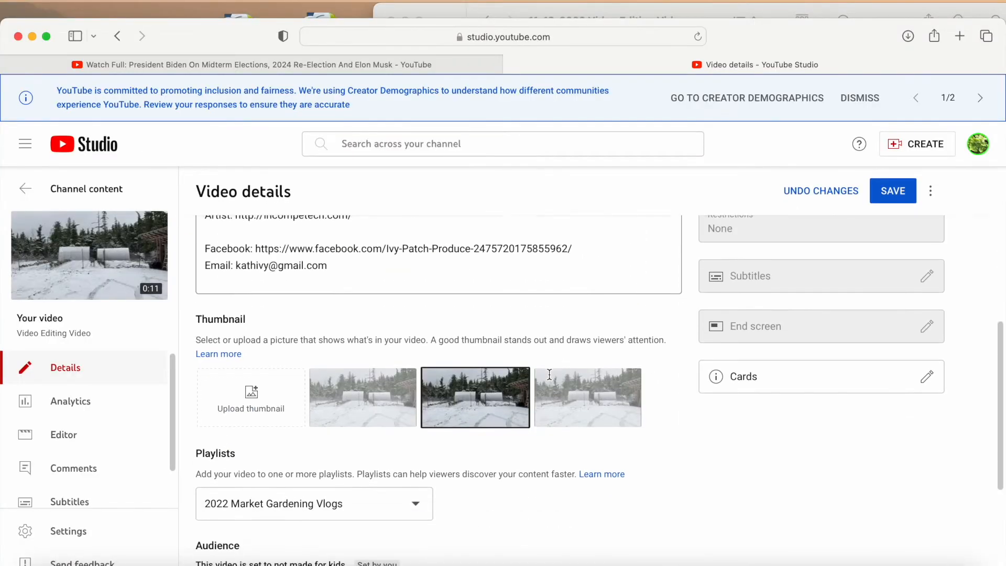
scroll(550, 375, up, 5)
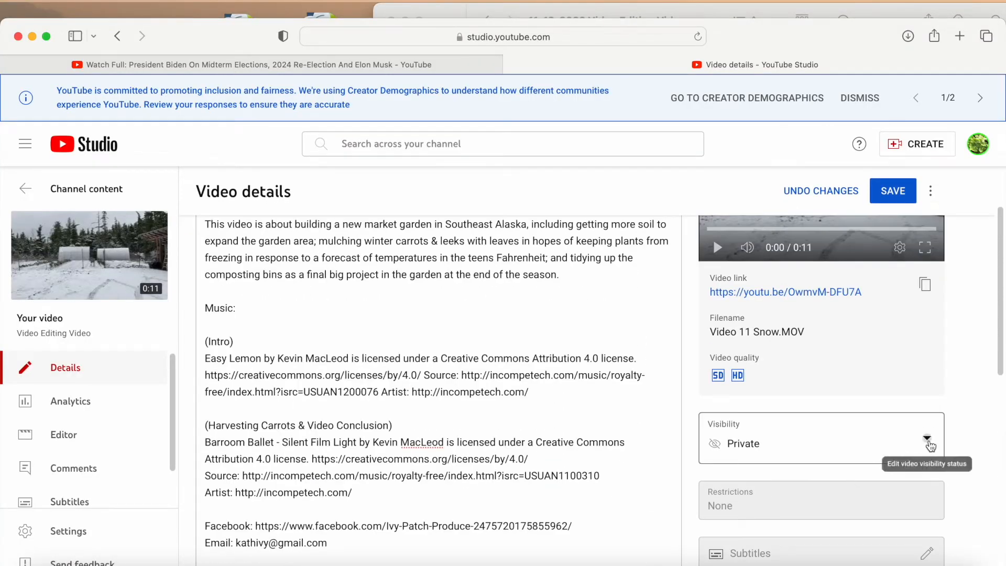
Step: Review the publishing and scheduling choices under the visibility setting of Video Editing Video without changing them
click(928, 444)
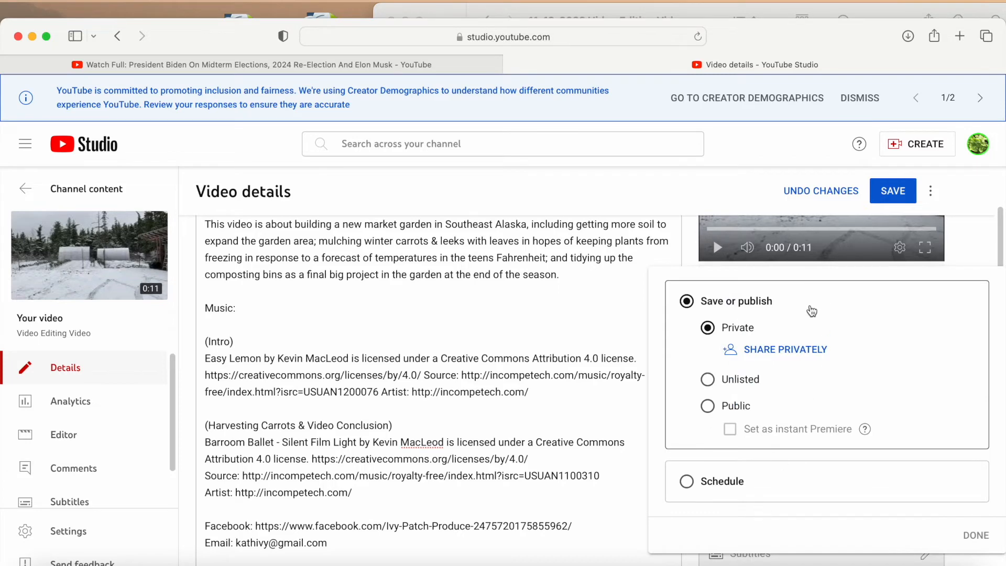
click(552, 438)
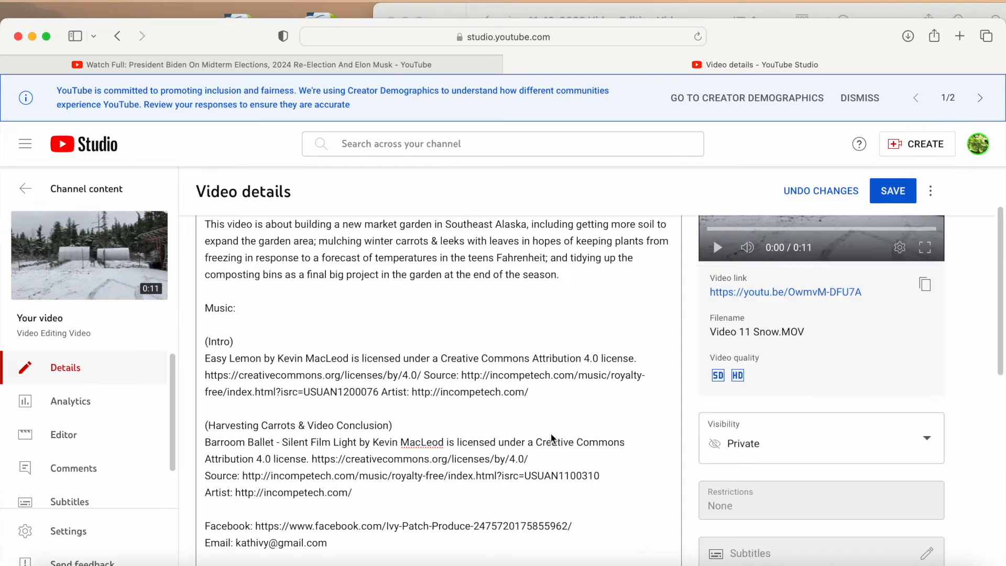
scroll(551, 438, down, 5)
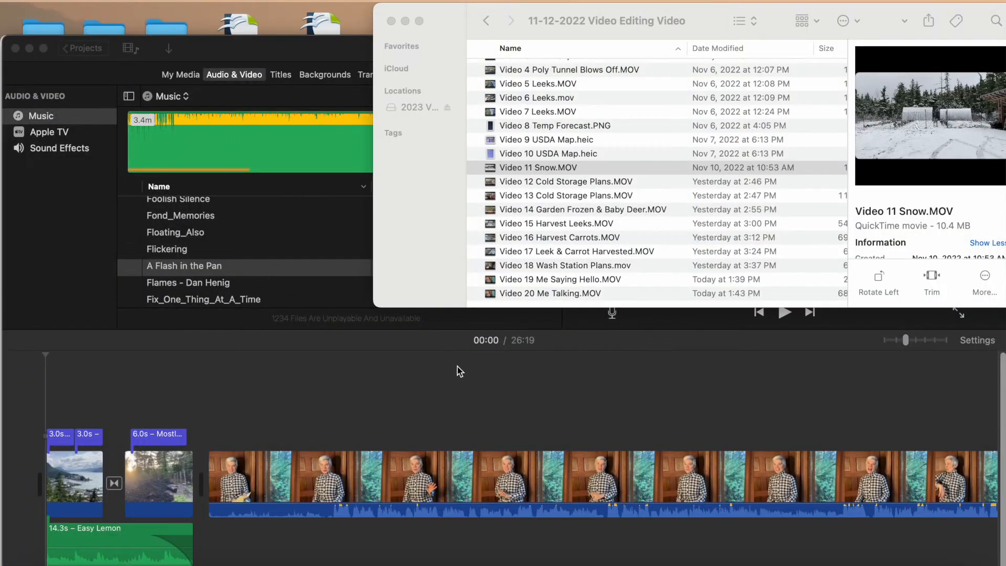
Step: Switch to iMovie, place the playhead at 07:34 in the 1.1-minute red-jacket clip, and take a screenshot of the full preview frame
click(457, 371)
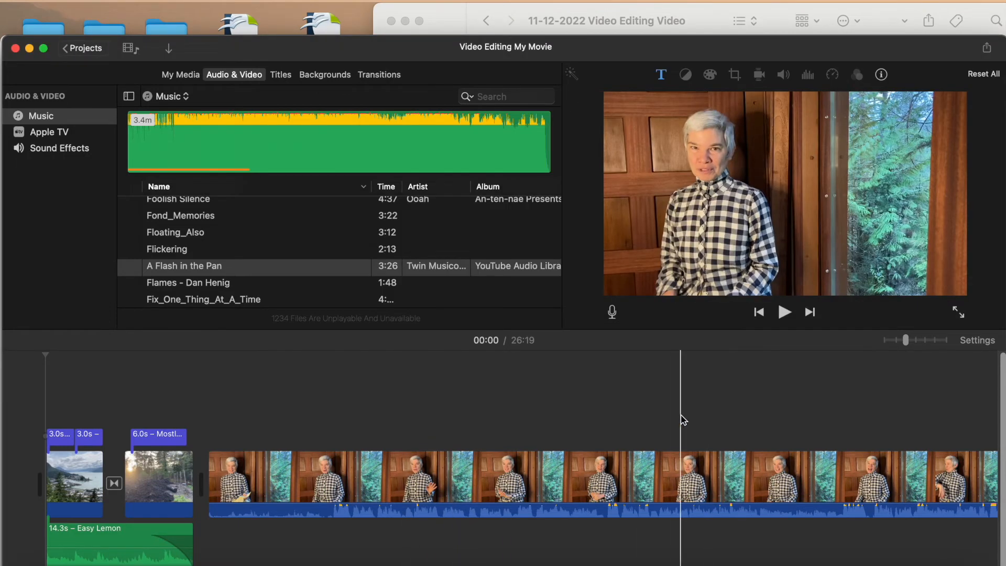
click(683, 418)
scroll(693, 461, right, 10)
scroll(693, 461, right, 15)
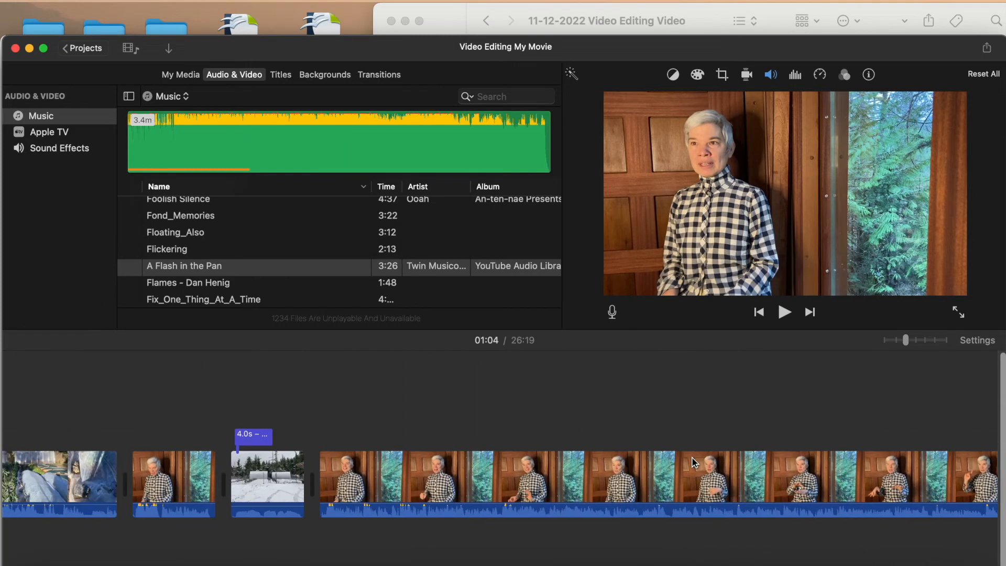
scroll(691, 462, right, 5)
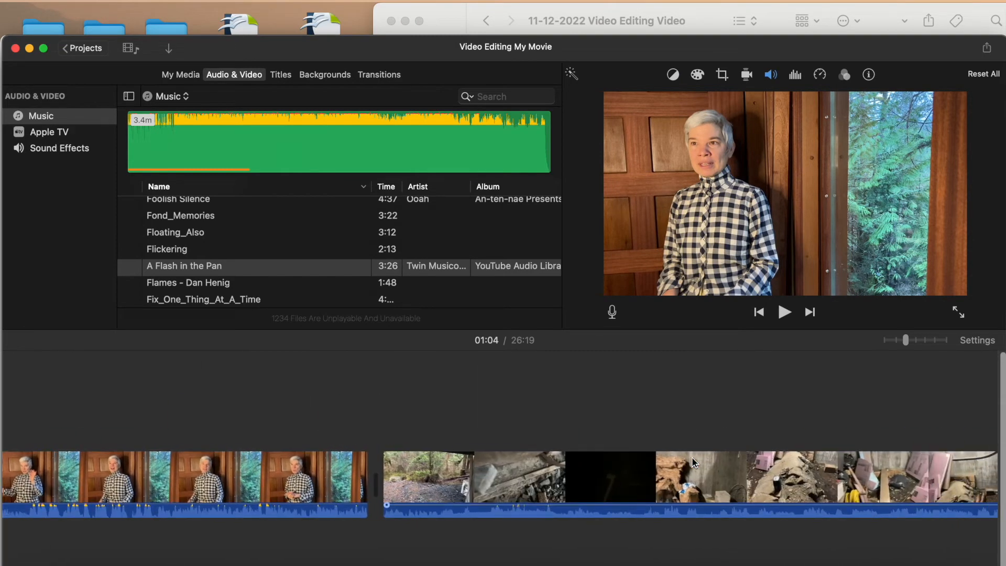
scroll(693, 461, right, 3)
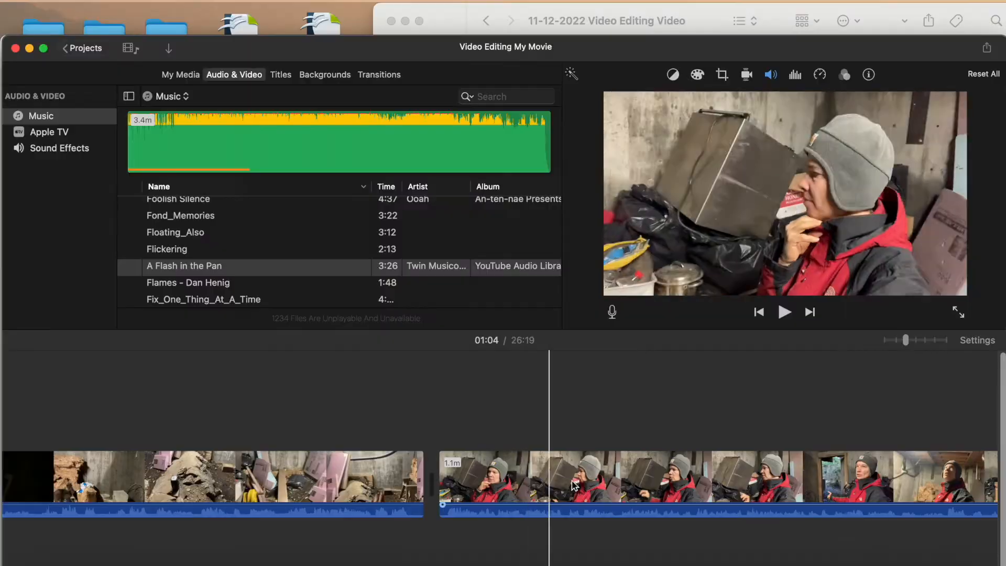
click(866, 464)
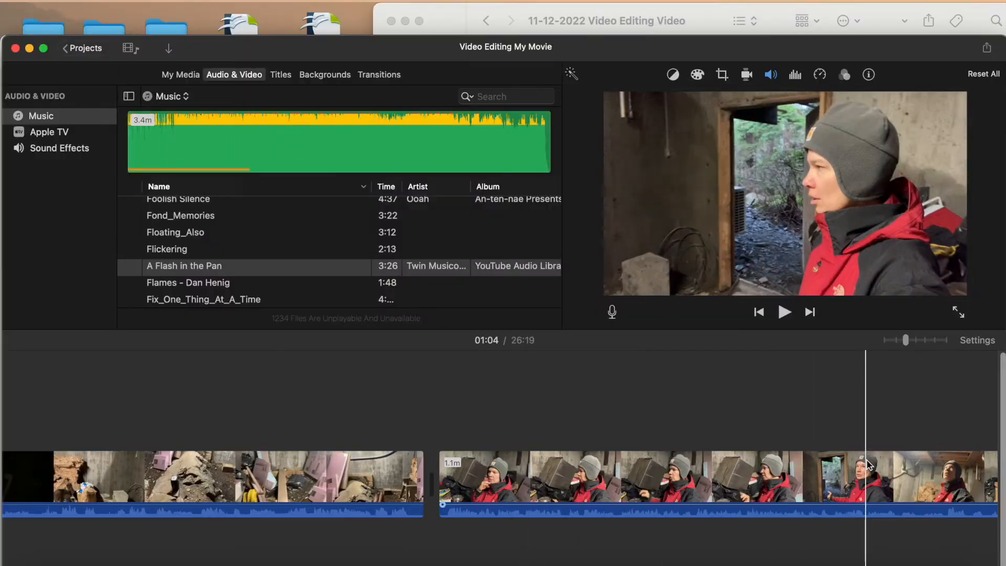
scroll(867, 463, right, 5)
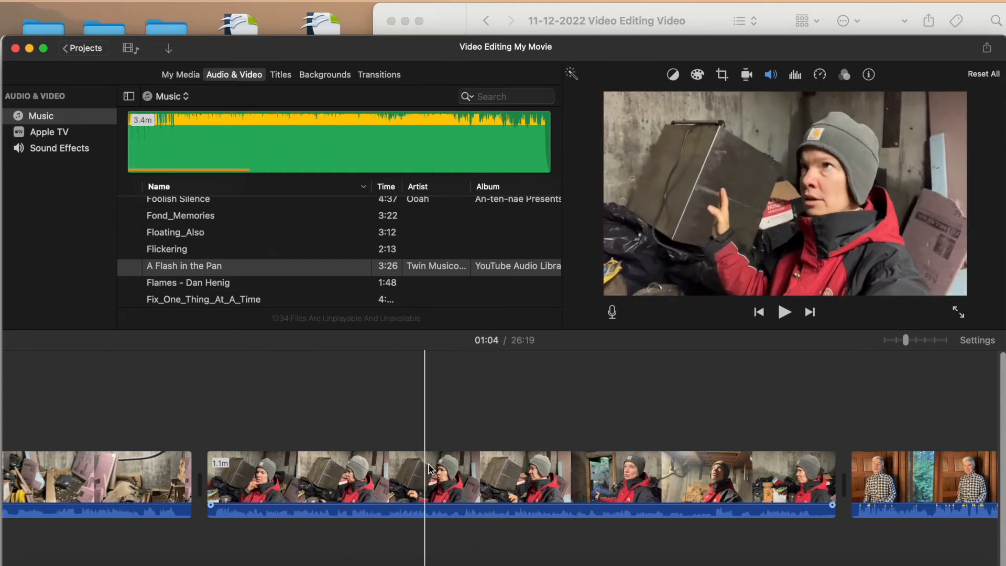
click(477, 461)
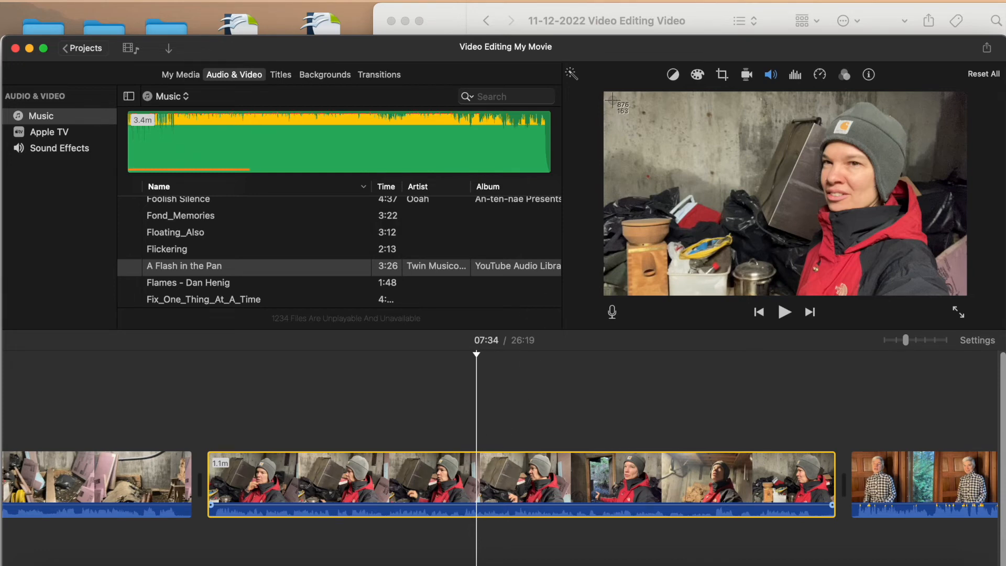
drag(692, 160, 967, 296)
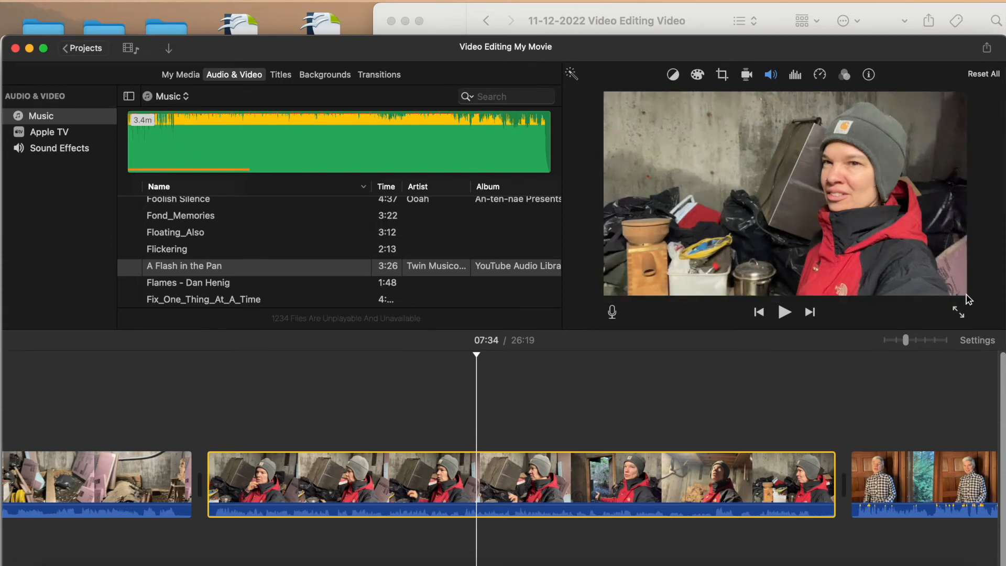